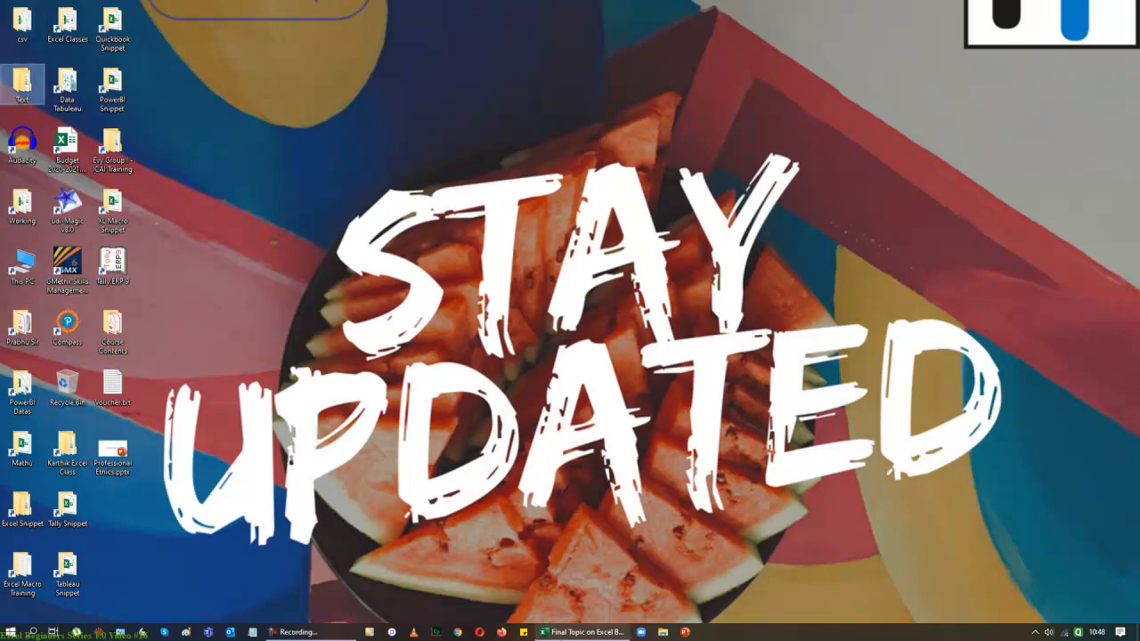
left_click(557, 632)
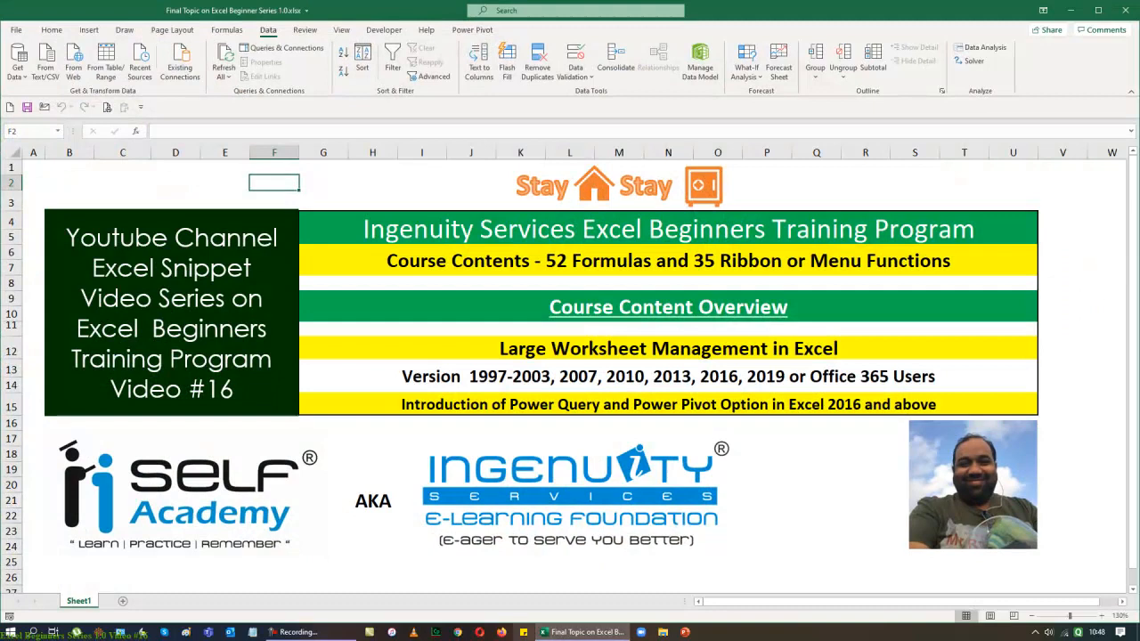
left_click(18, 67)
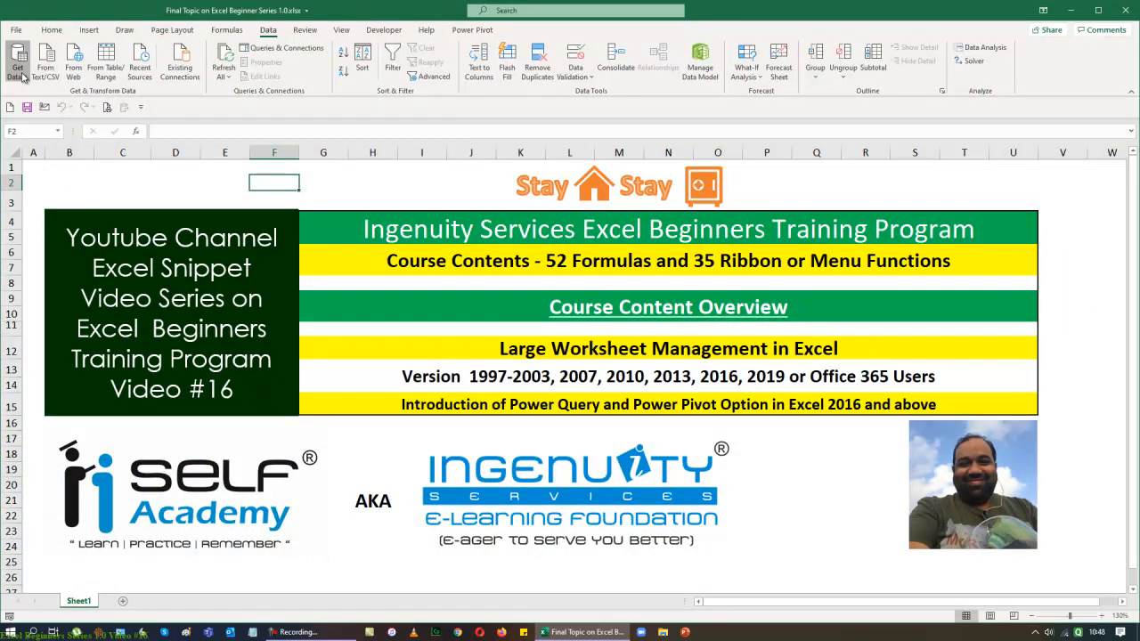
mouse_move(49, 100)
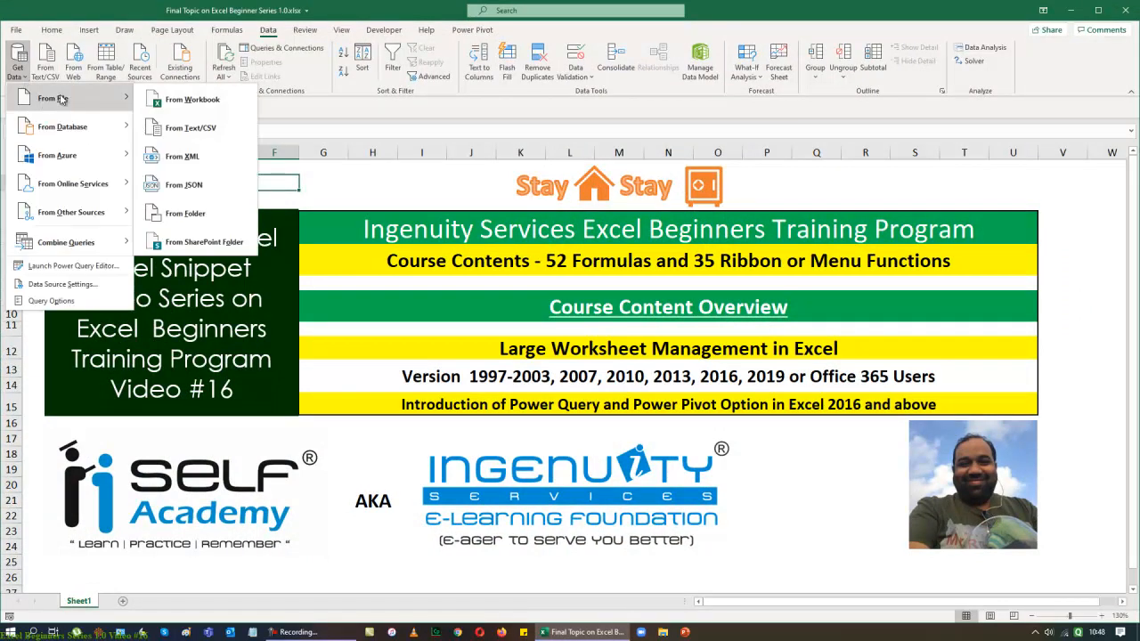
left_click(201, 213)
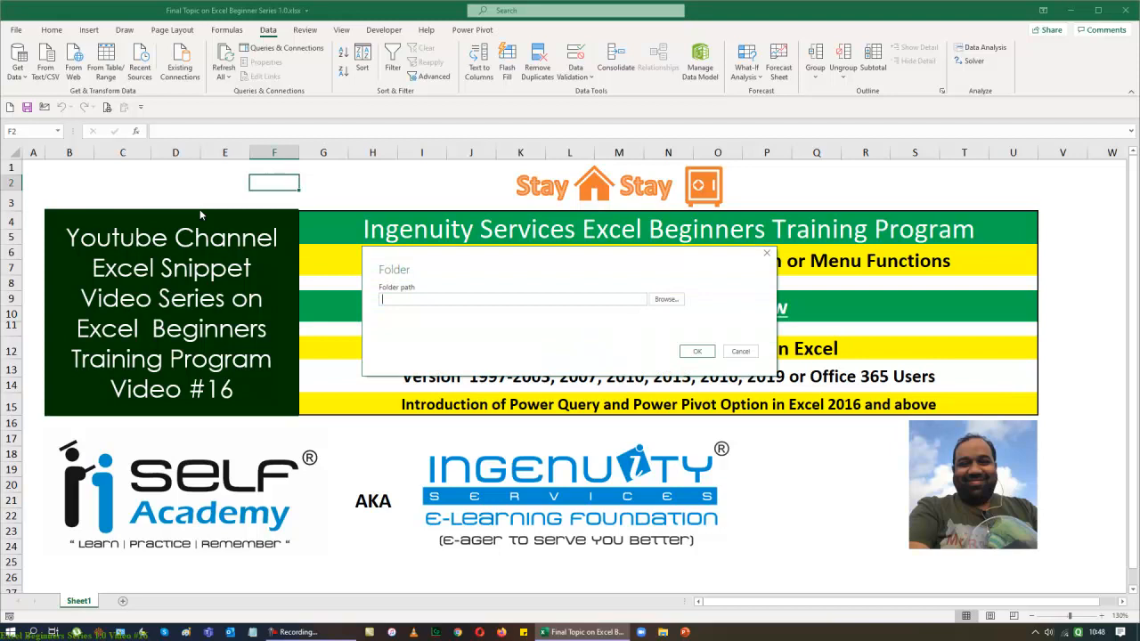
left_click(660, 299)
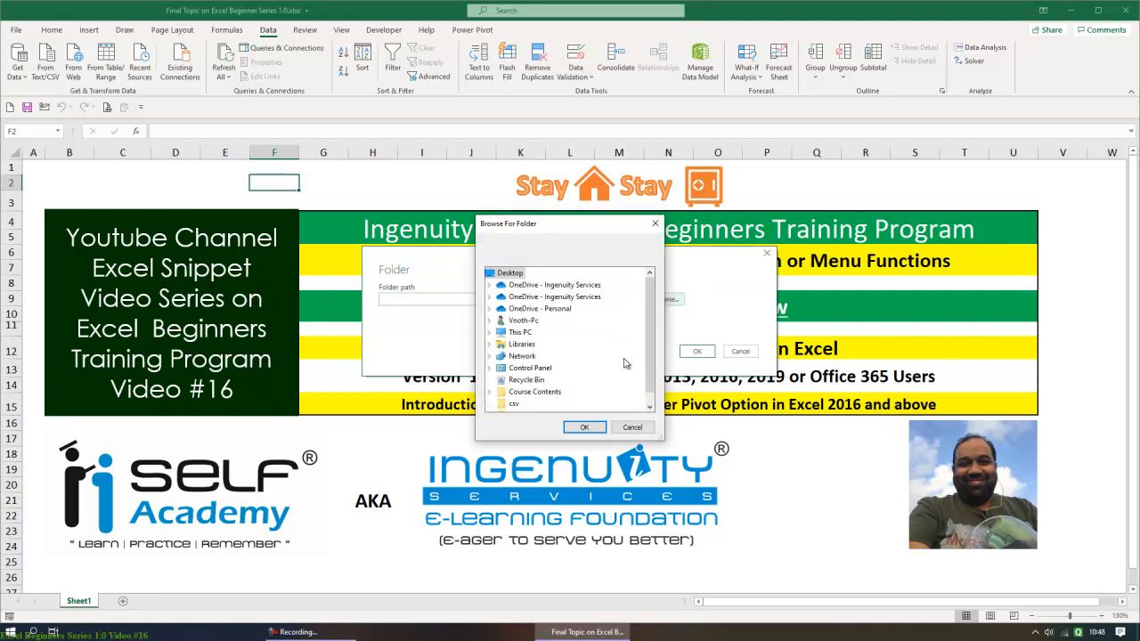
scroll(626, 362, "down", 1)
double_click(512, 403)
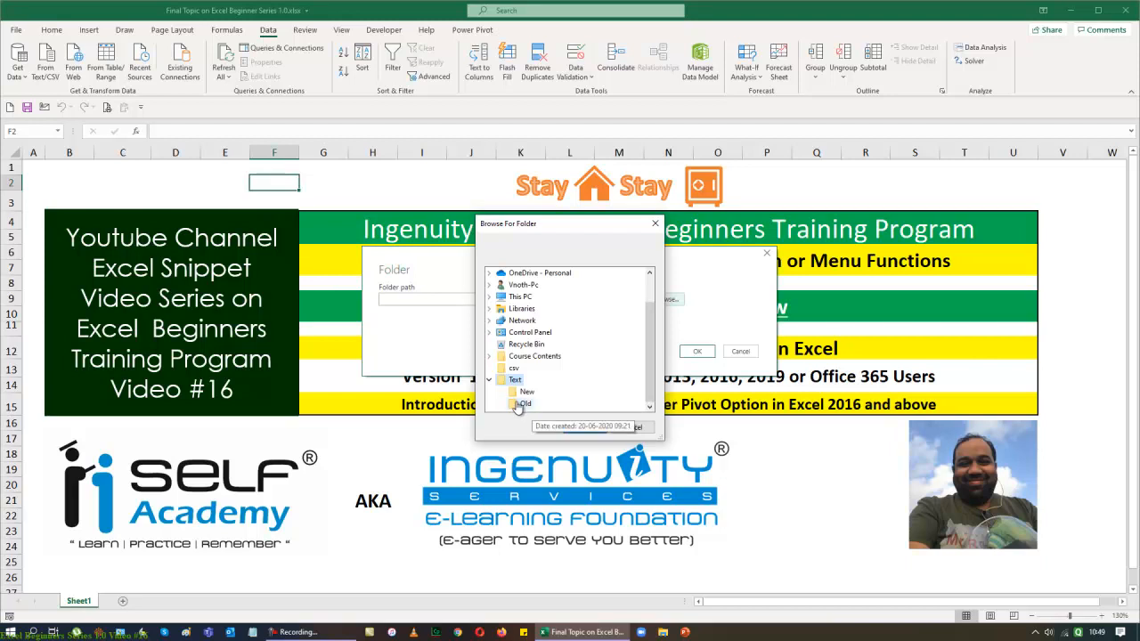
left_click(523, 403)
left_click(595, 431)
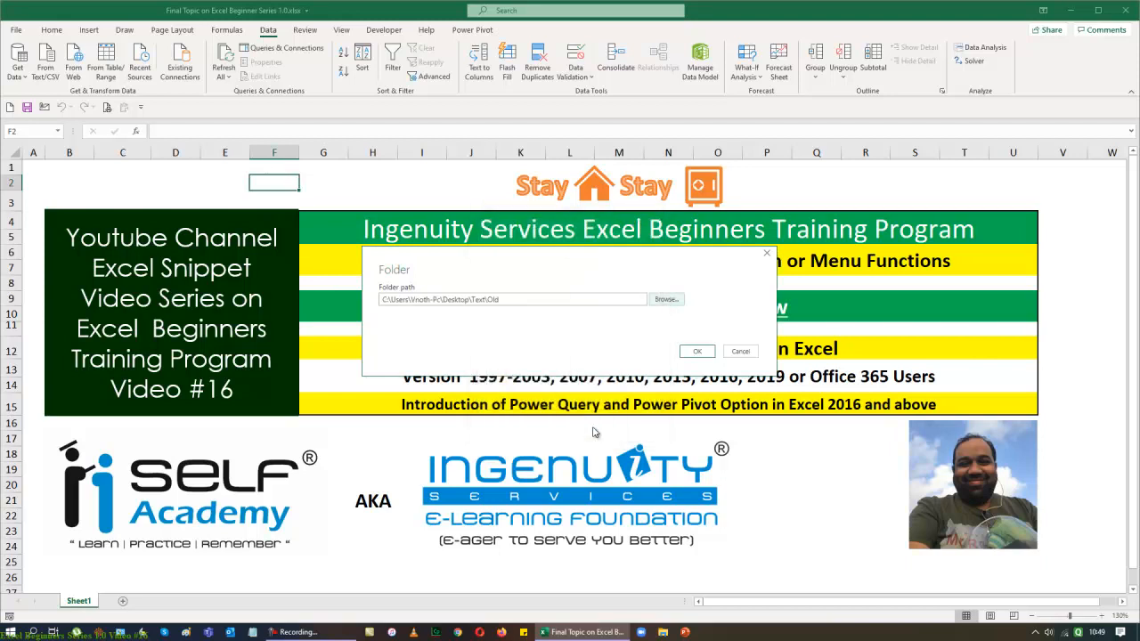
left_click(698, 351)
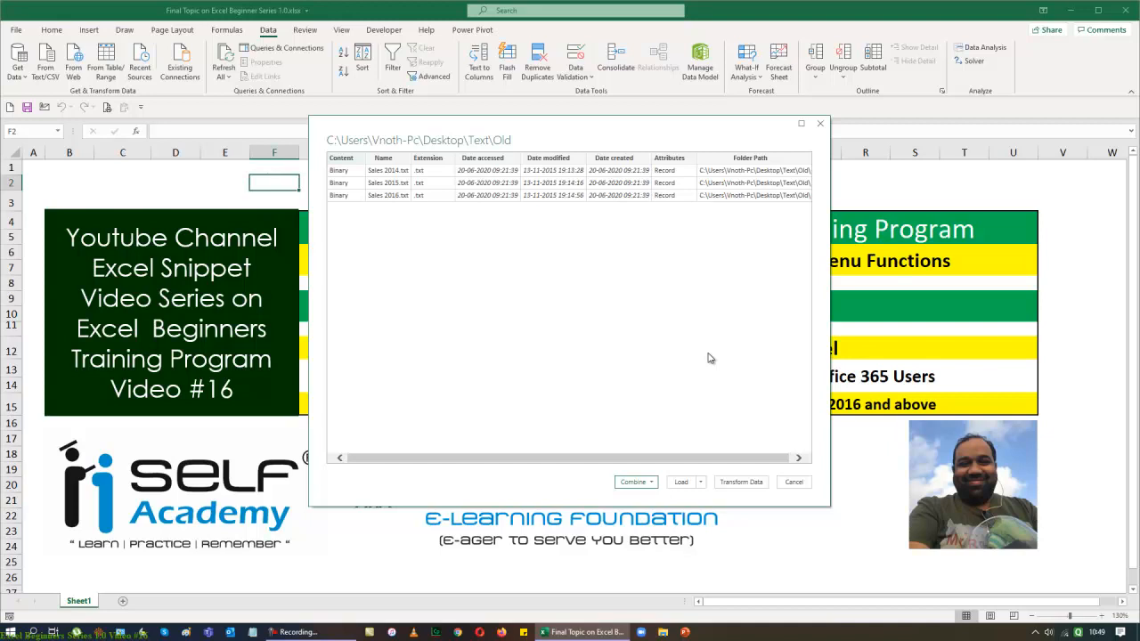
left_click(794, 481)
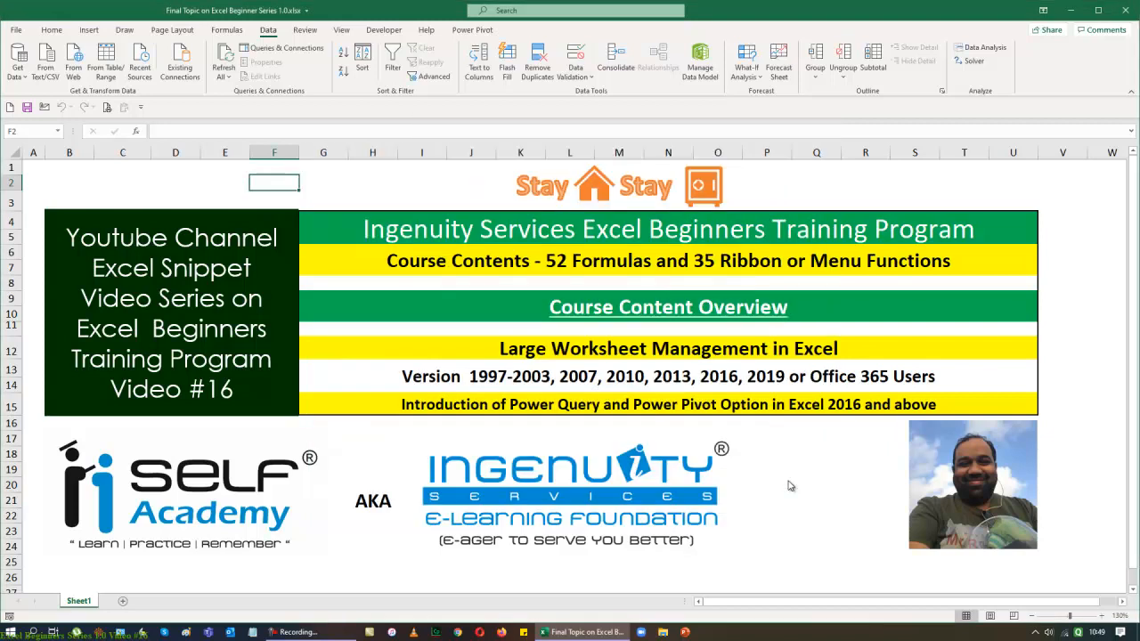
Step: Switch to the desktop and open the Old subfolder of the Text folder in File Explorer
left_click(1072, 11)
double_click(9, 87)
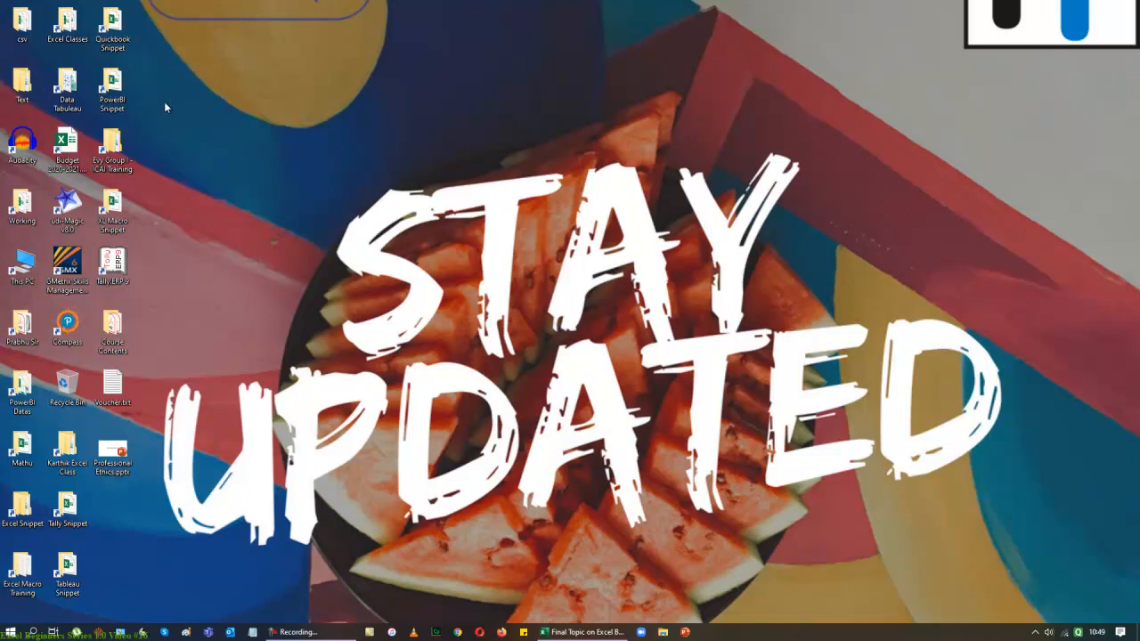
double_click(22, 85)
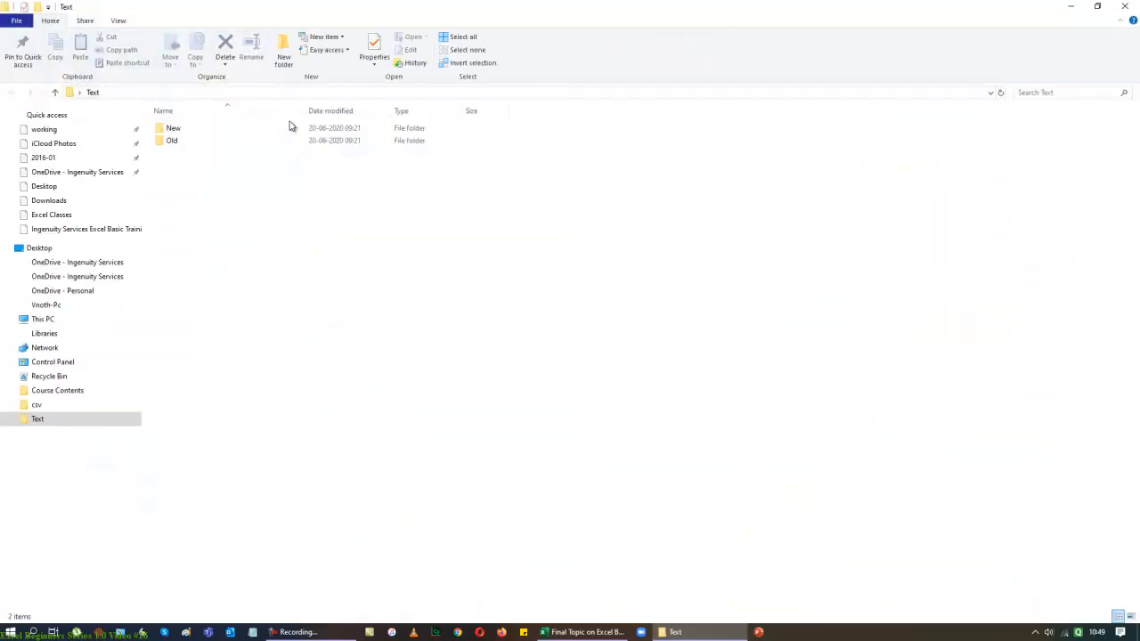
left_click(174, 142)
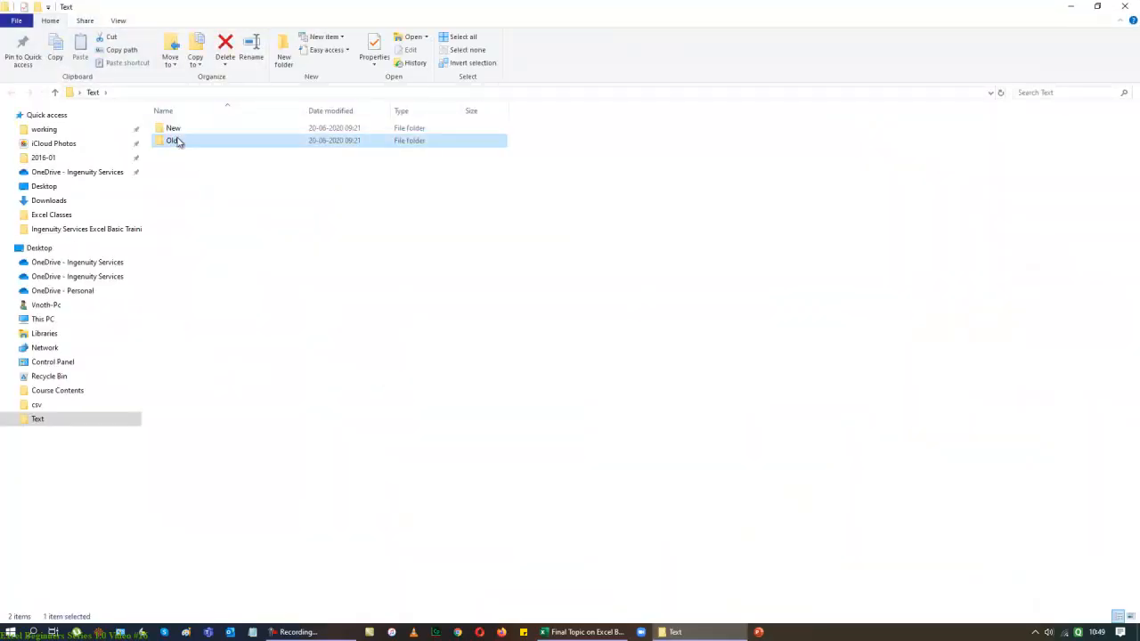
double_click(183, 139)
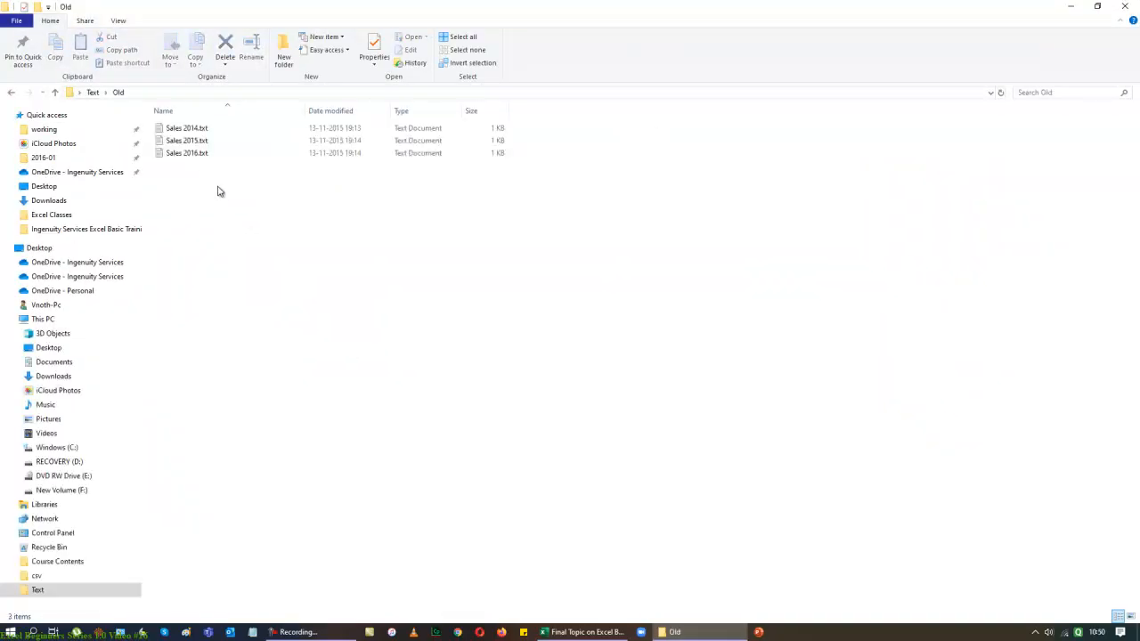
Step: Examine the monthly sales data in Sales 2014.txt, Sales 2015.txt and Sales 2016.txt, closing each file and finally the folder
left_click(193, 129)
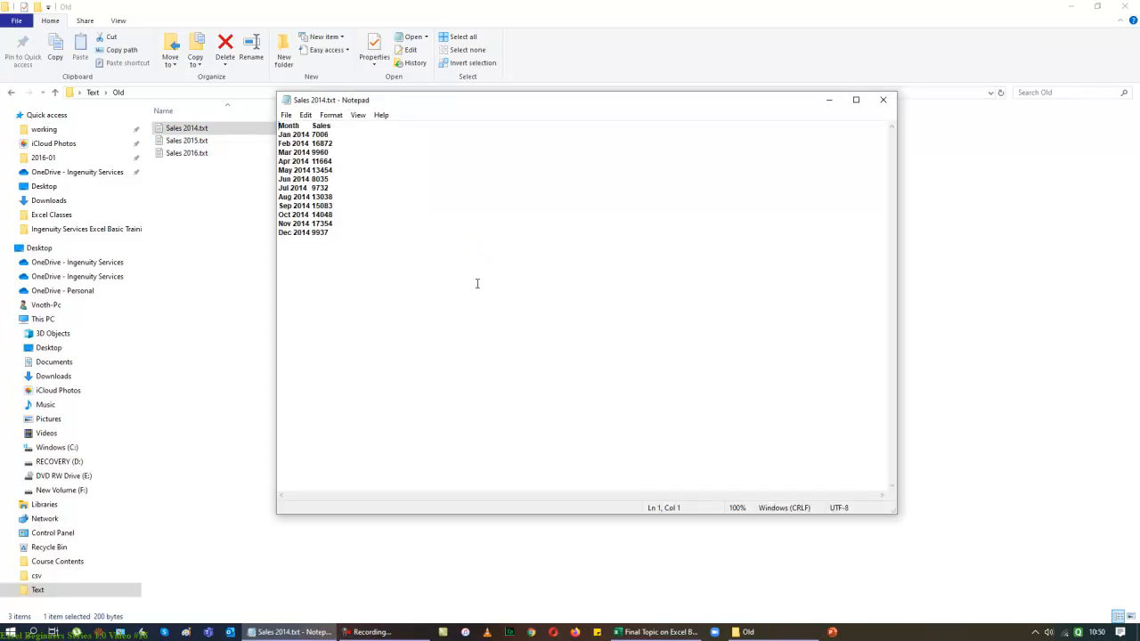
left_click(883, 99)
double_click(186, 140)
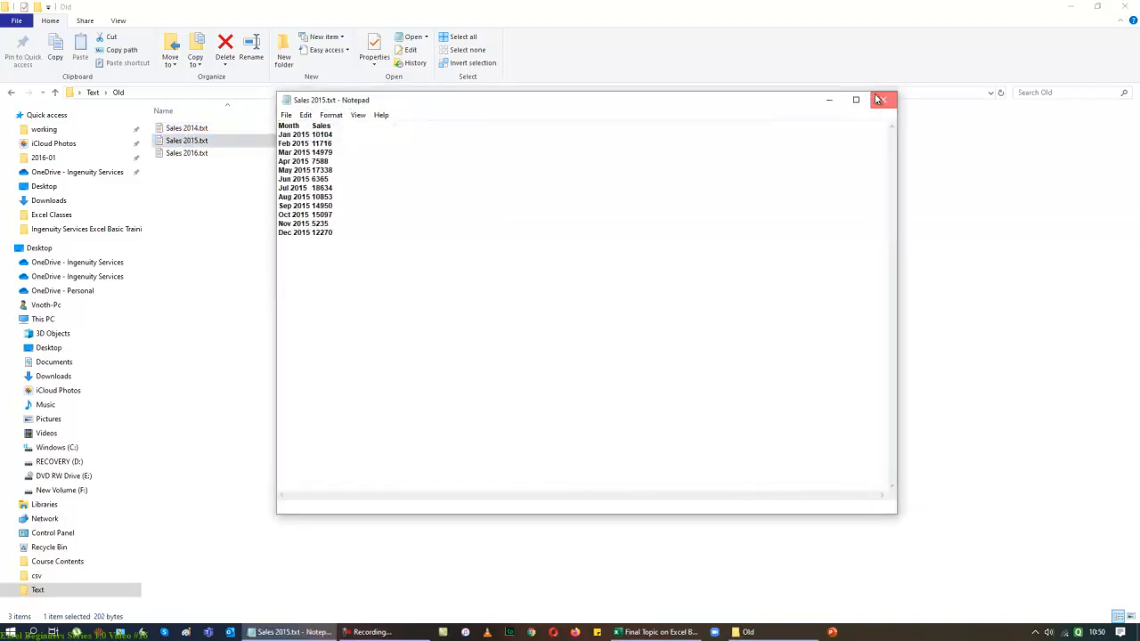
left_click(883, 99)
left_click(197, 155)
double_click(199, 157)
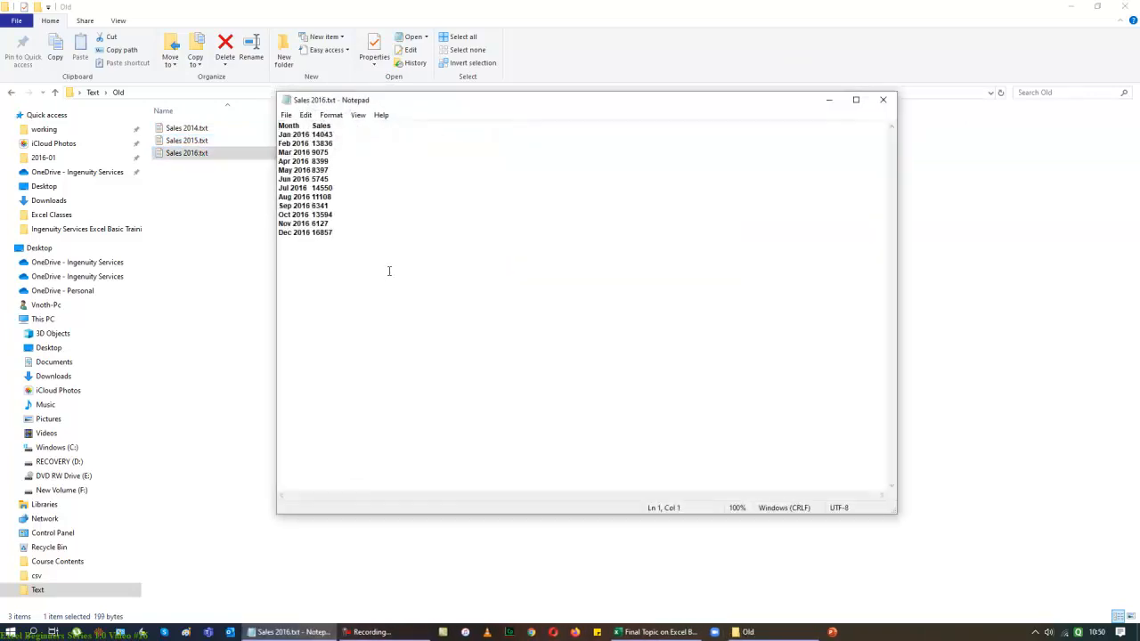
left_click(882, 99)
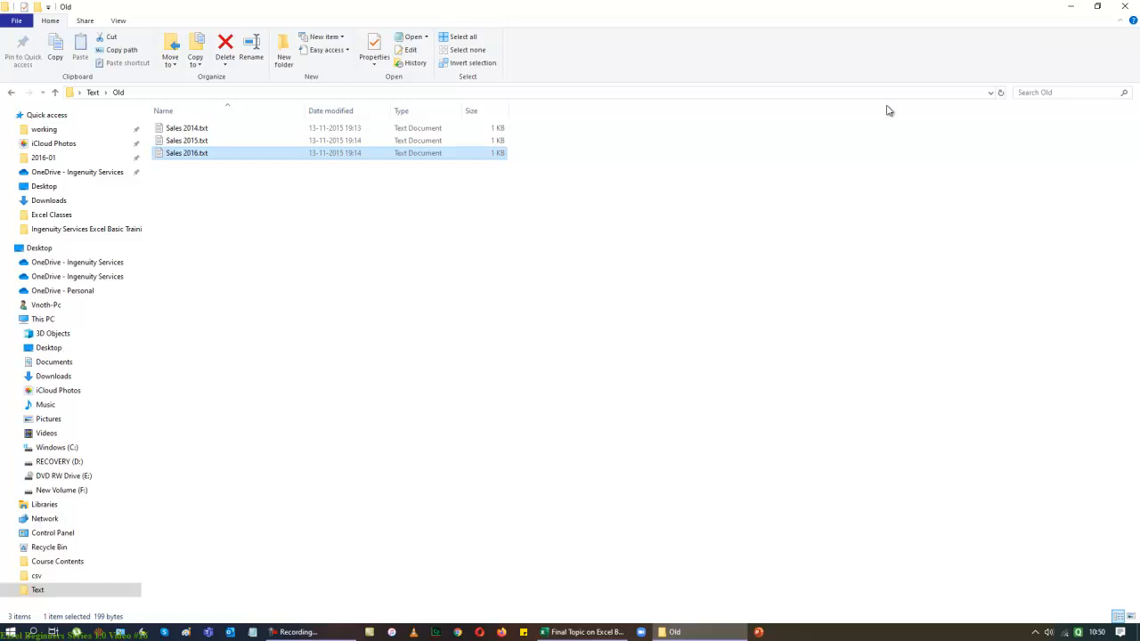
left_click(1125, 8)
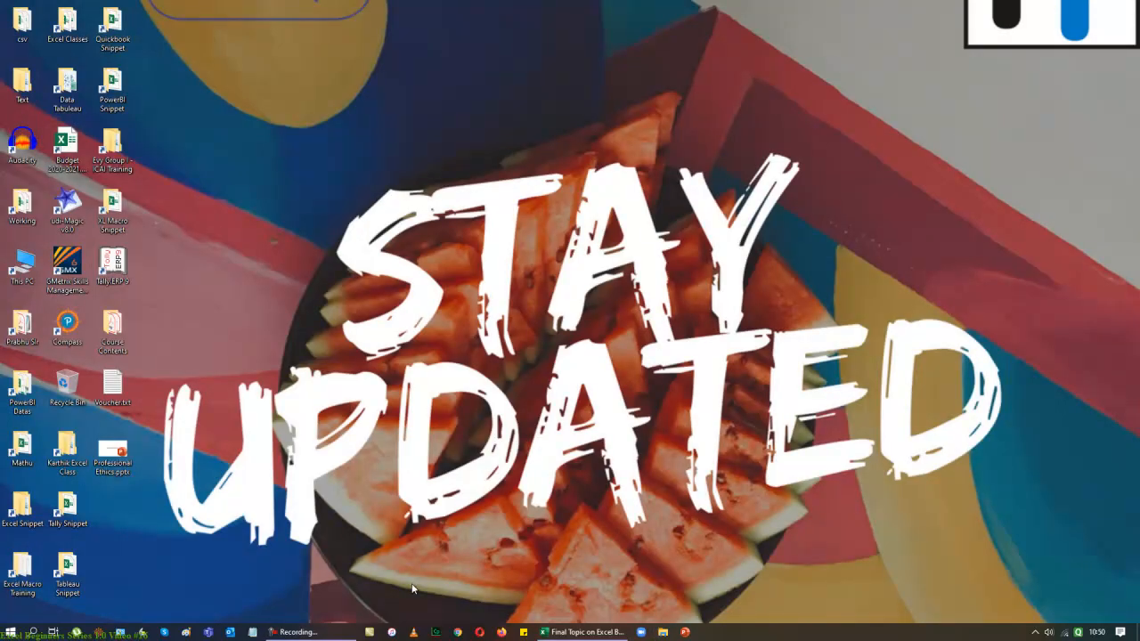
Step: Switch to Excel, get data from the desktop folder Text\Old, and open its file list in Power Query Editor for transformation
left_click(583, 632)
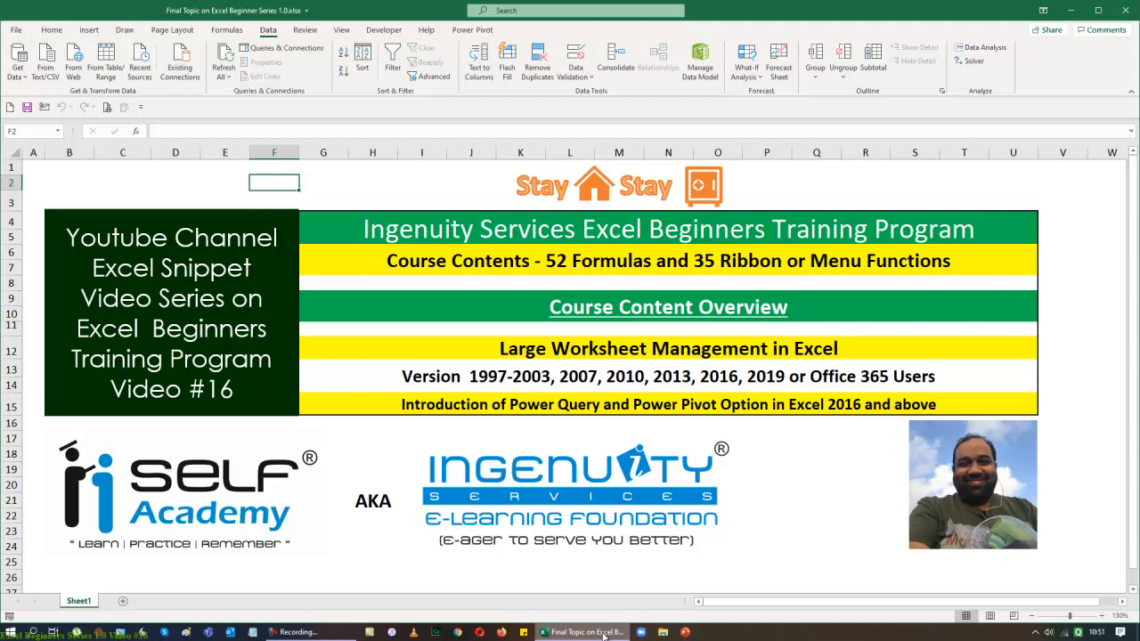
left_click(18, 76)
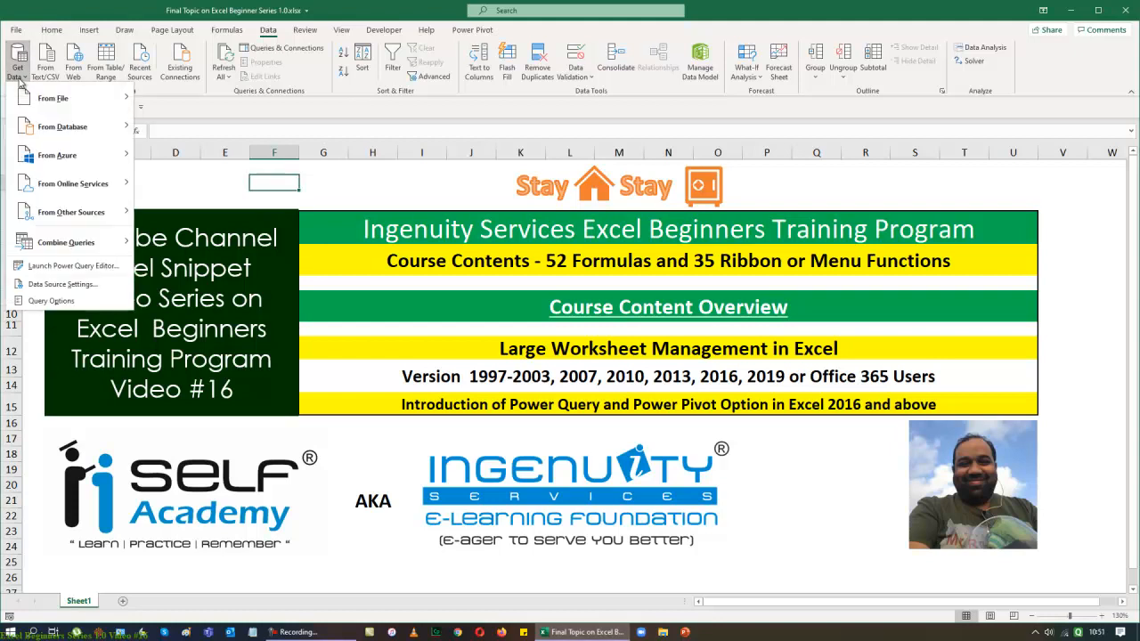
mouse_move(98, 95)
left_click(210, 212)
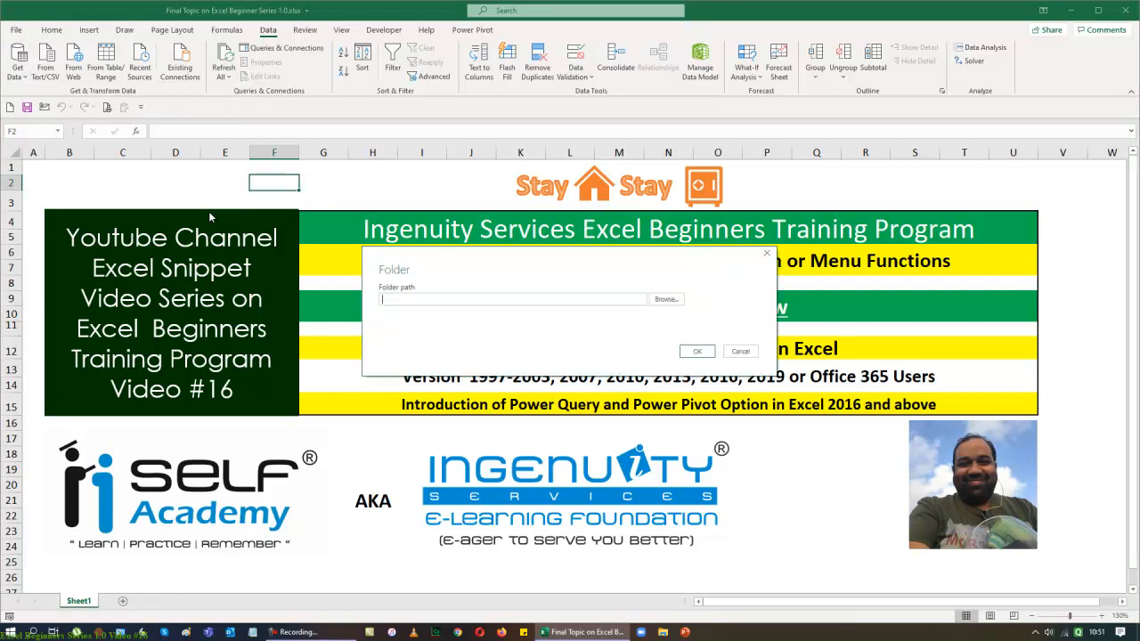
left_click(663, 299)
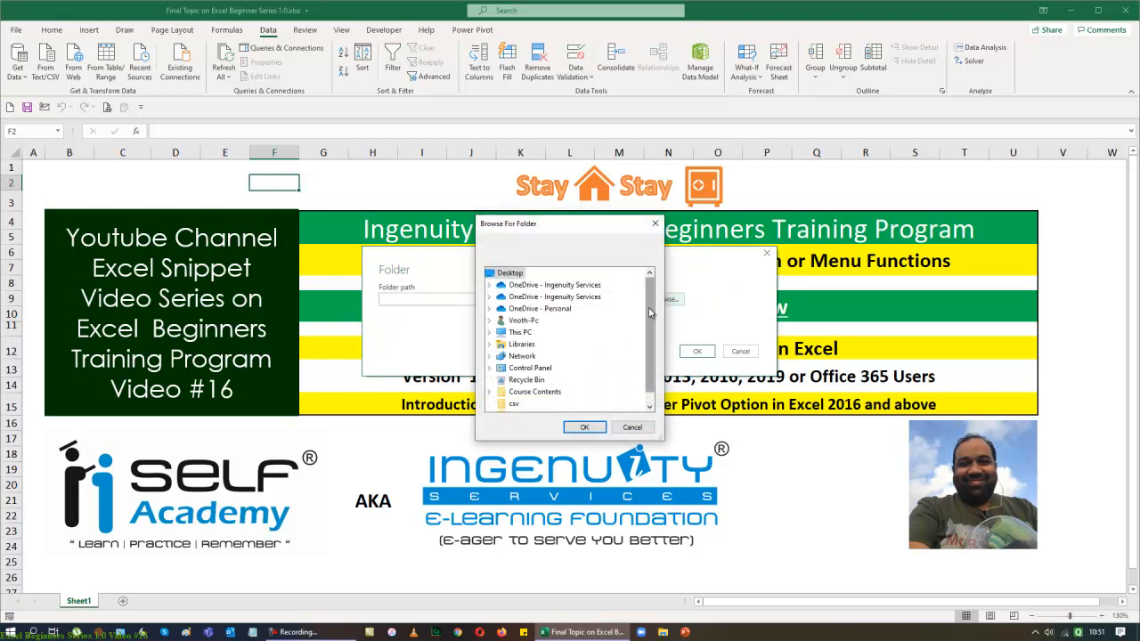
left_click_drag(650, 311, 646, 366)
double_click(514, 403)
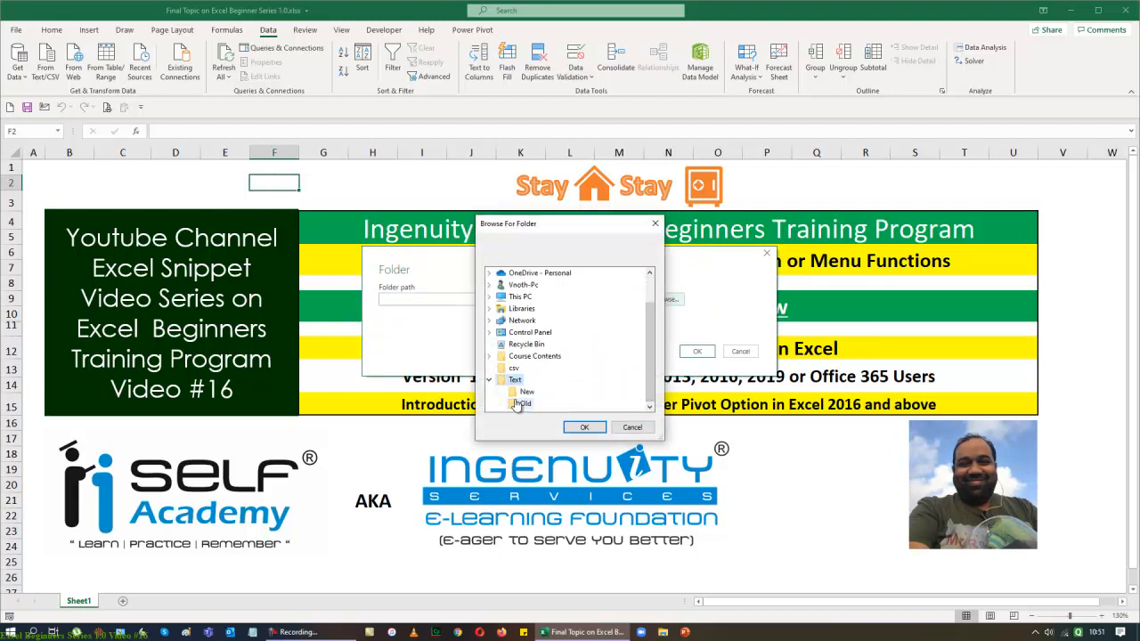
left_click(525, 404)
left_click(594, 430)
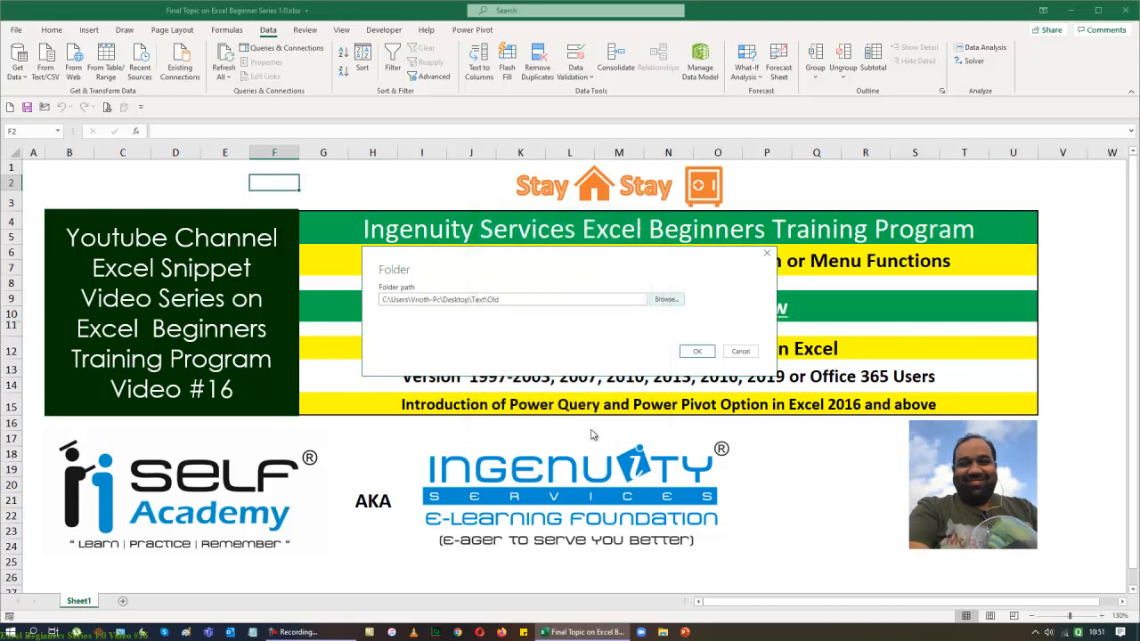
left_click(706, 354)
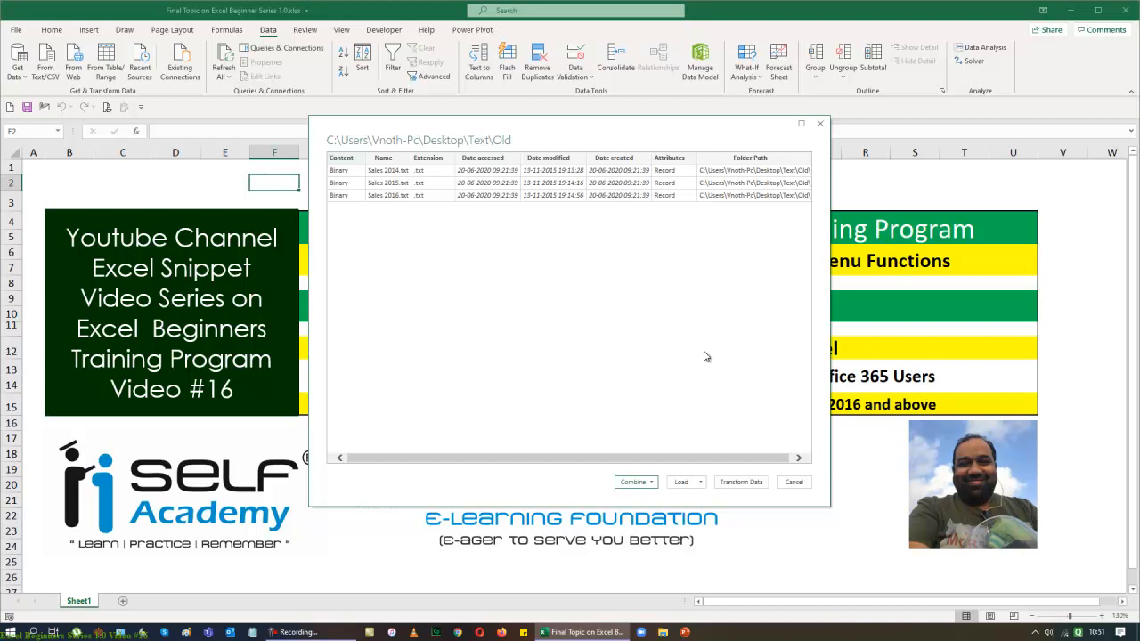
left_click(741, 482)
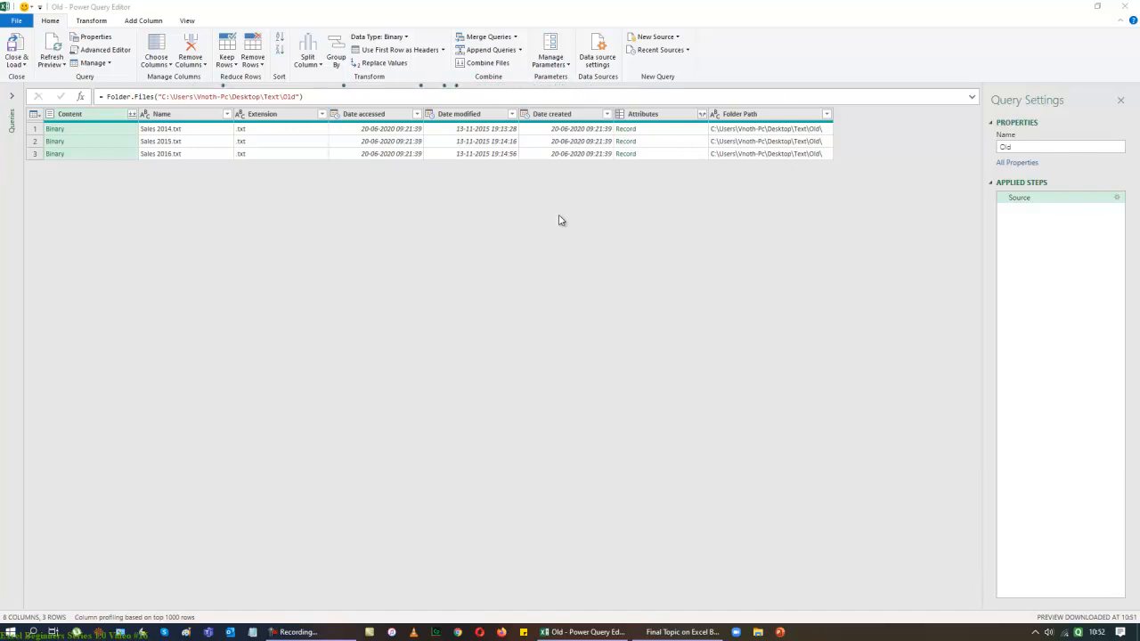
left_click(303, 632)
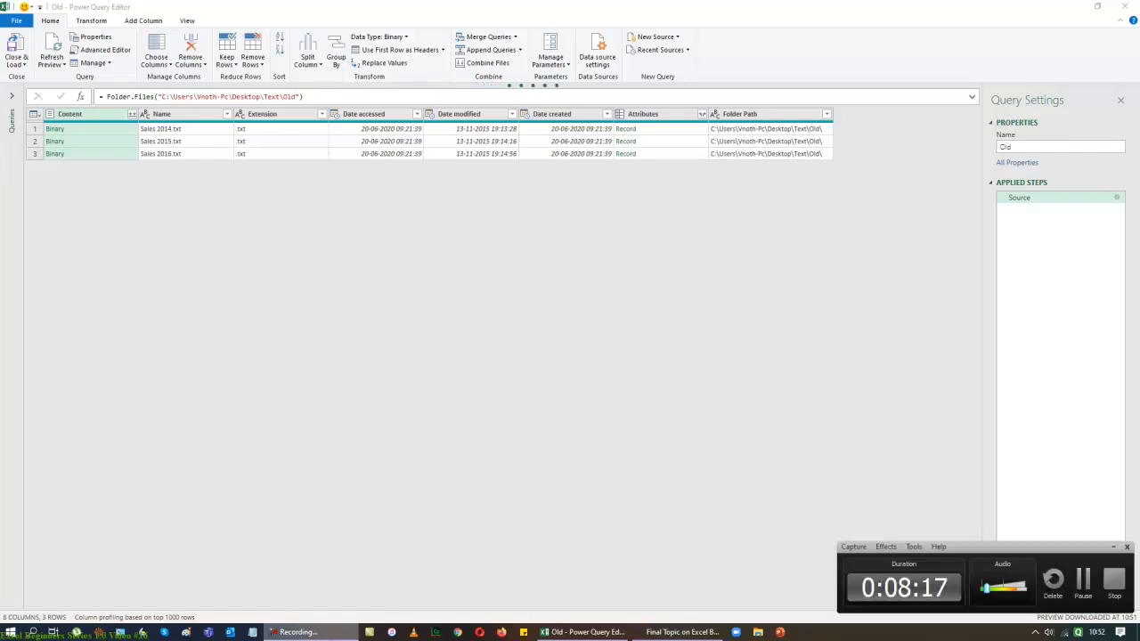
left_click(1081, 585)
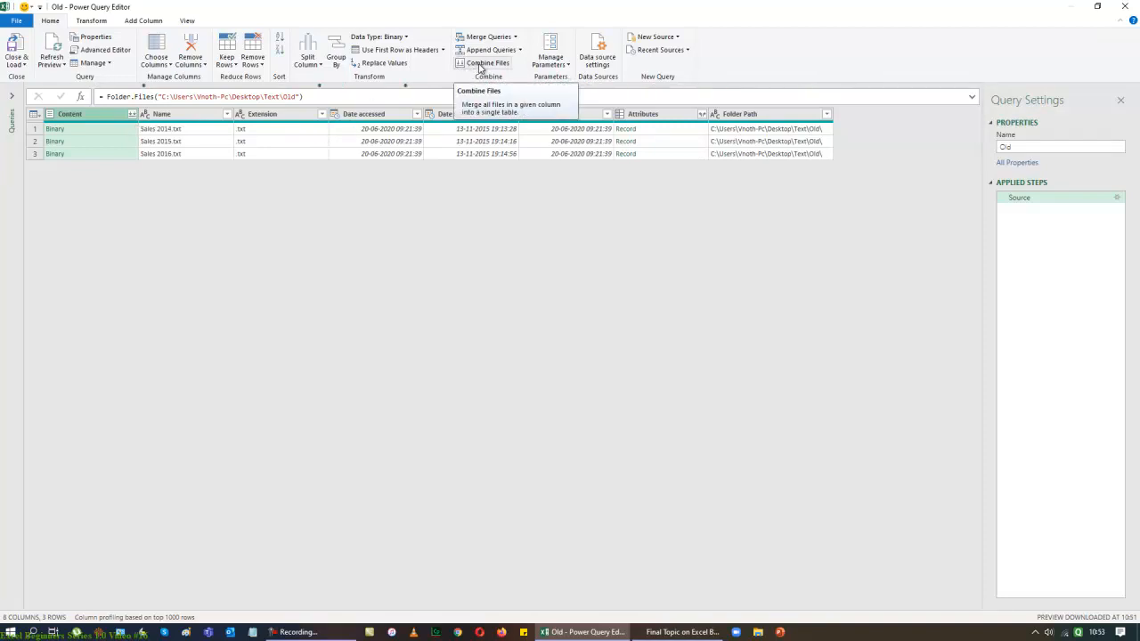
Step: Remove all columns except Content and combine the files, using the first file as the sample and Tab as the delimiter
right_click(114, 122)
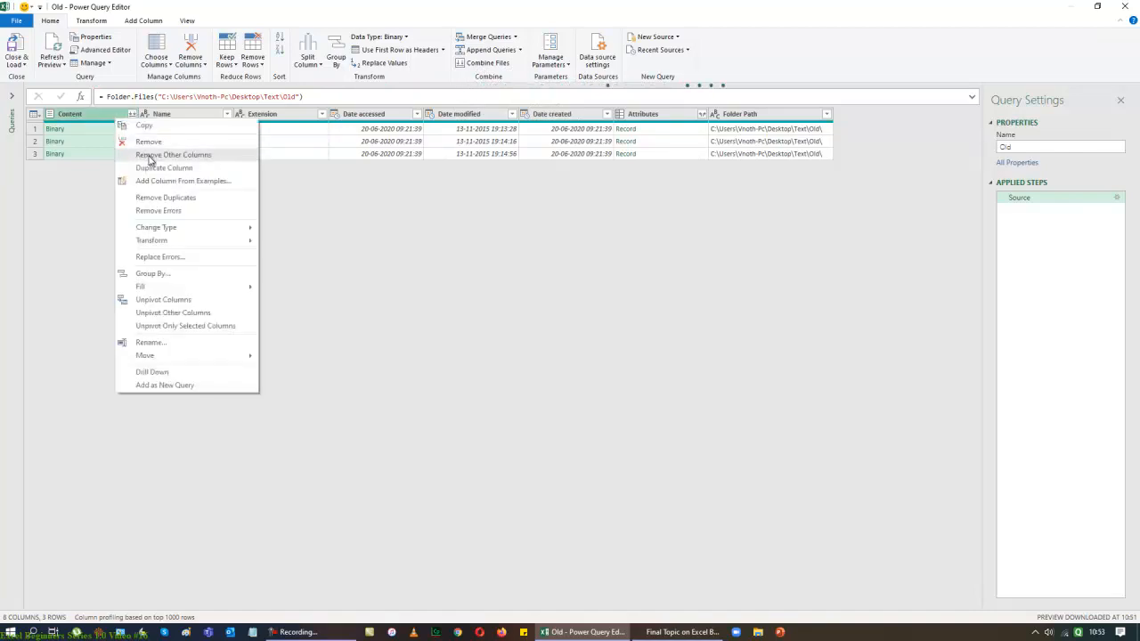
left_click(148, 155)
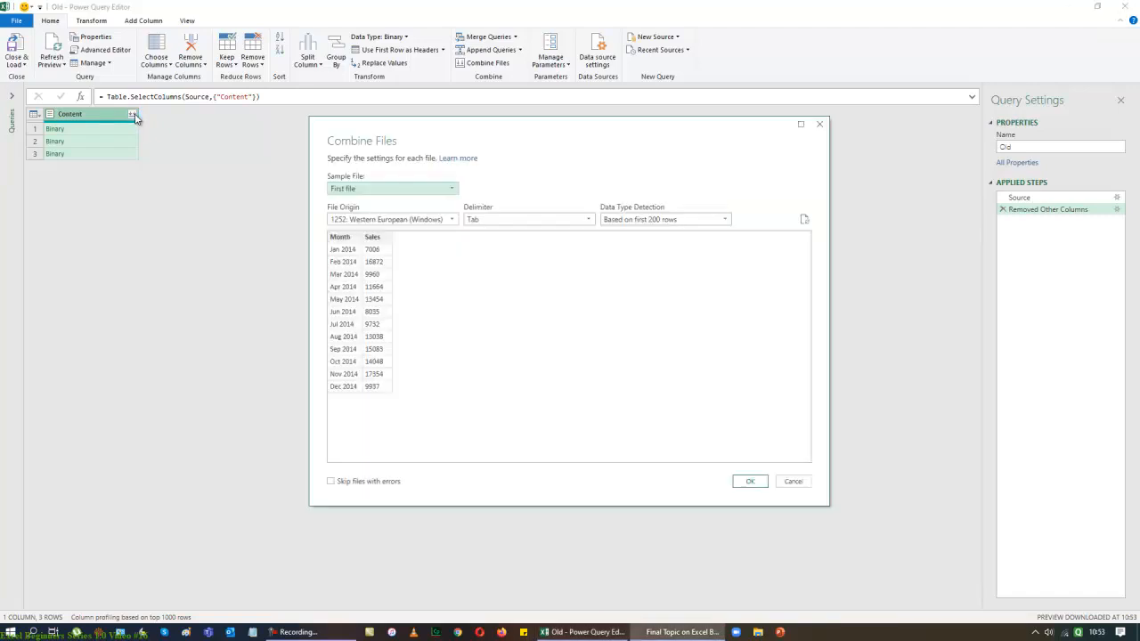
left_click(756, 484)
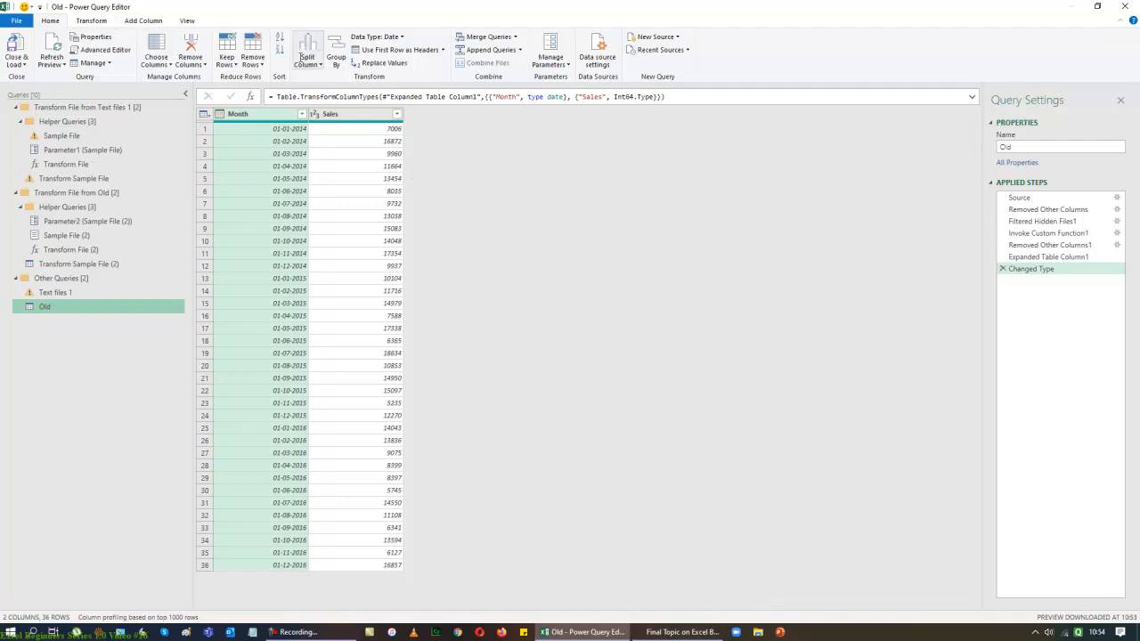
Step: Close and load the combined query into the workbook, and collapse the Transform File from Text files 1 and Transform File from Old query groups
left_click(21, 65)
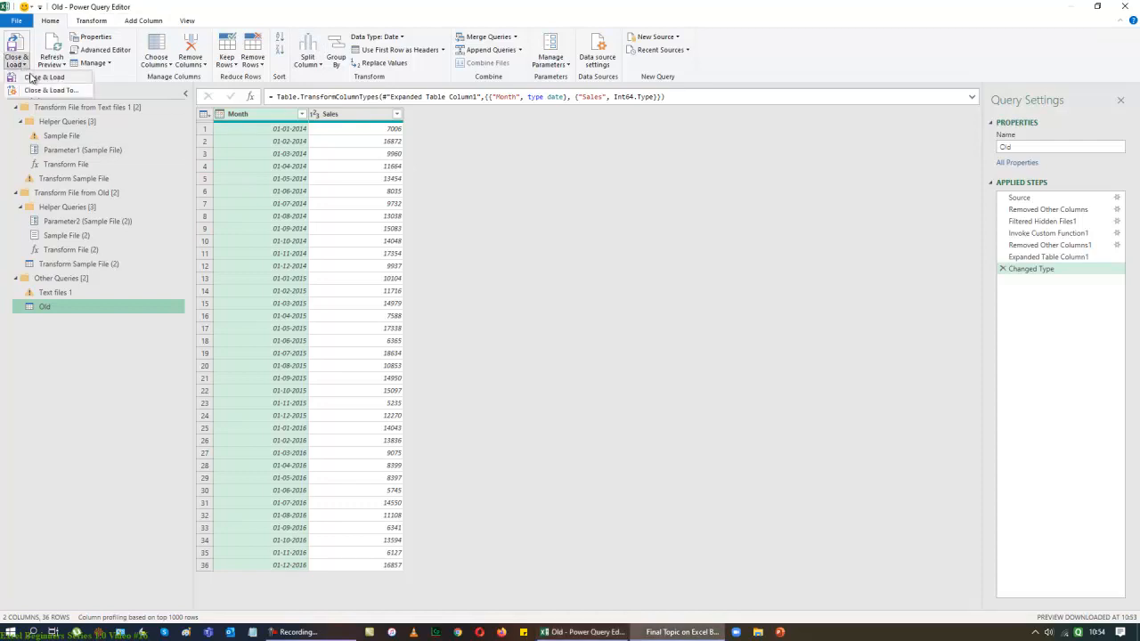
left_click(31, 79)
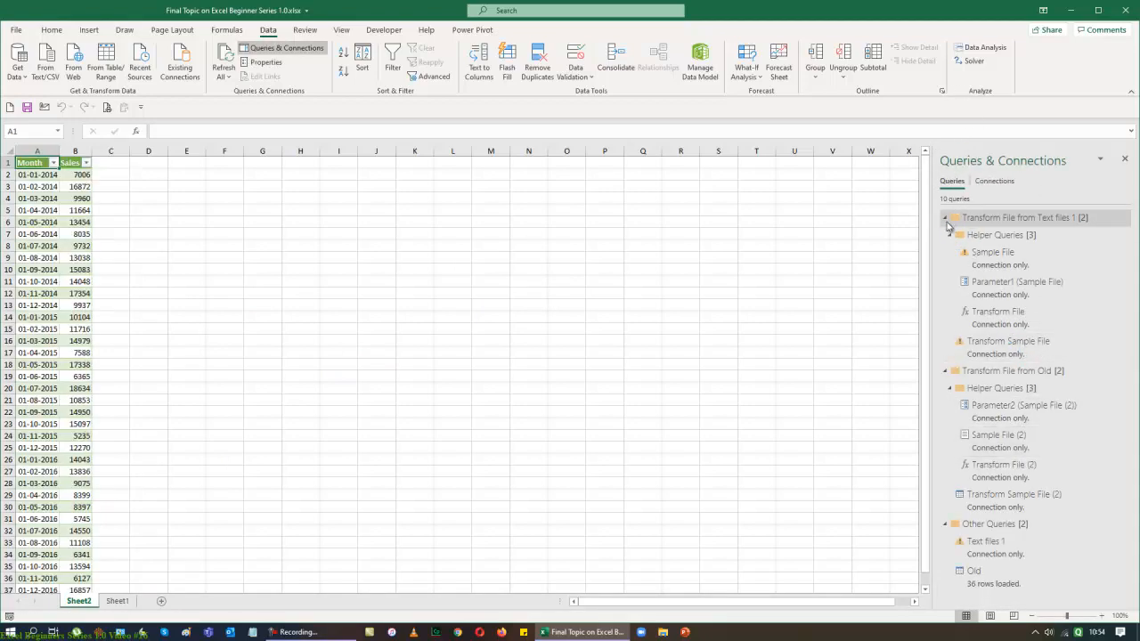
left_click(945, 219)
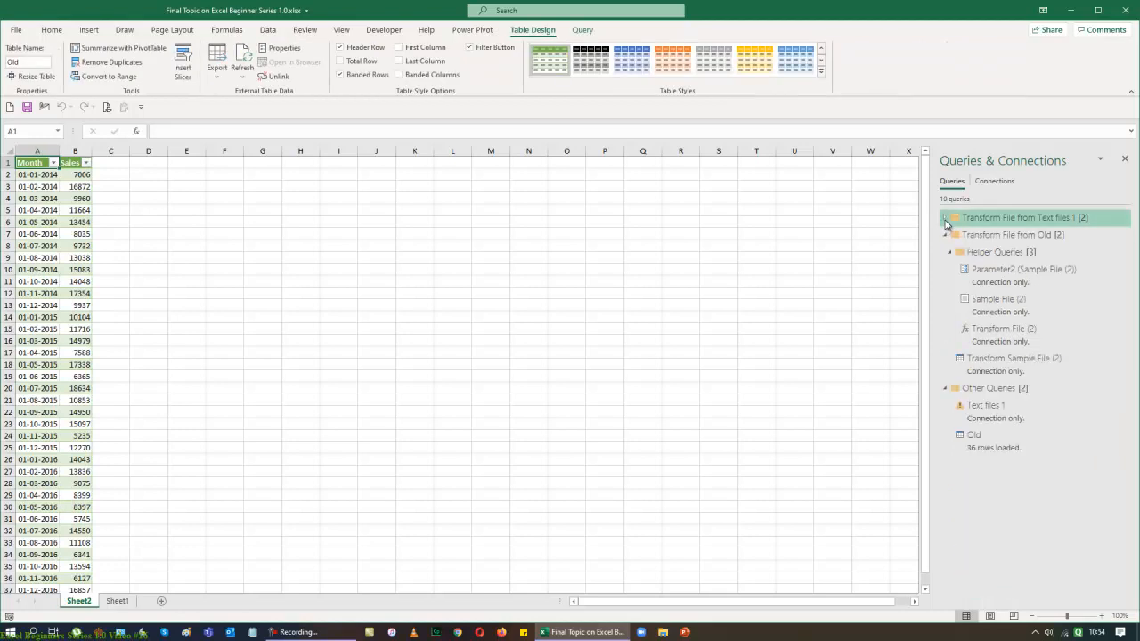
left_click(946, 237)
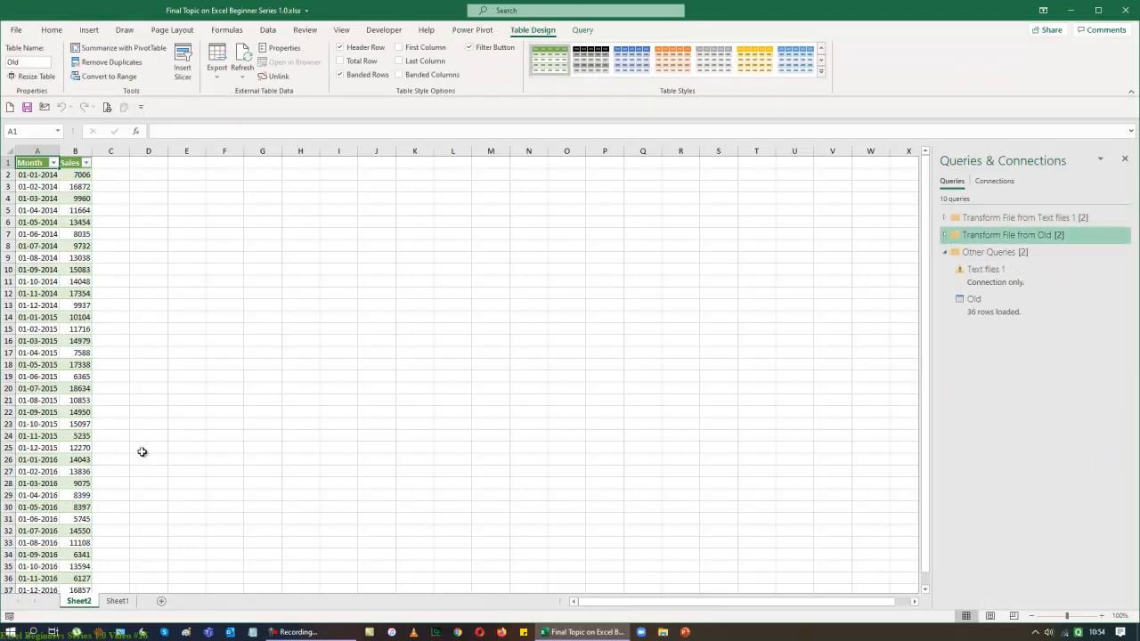
Step: Insert a PivotTable based on the Old table, placed on the existing worksheet Sheet2 at cell G1
scroll(140, 452, "down", 7)
scroll(205, 512, "up", 7)
left_click(89, 30)
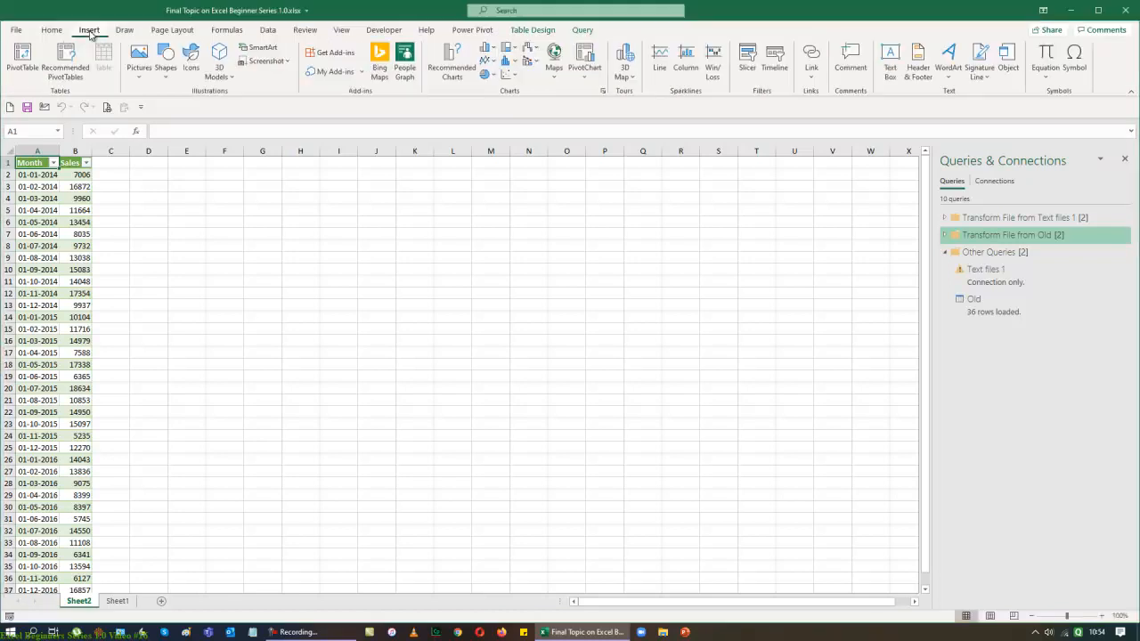
left_click(23, 60)
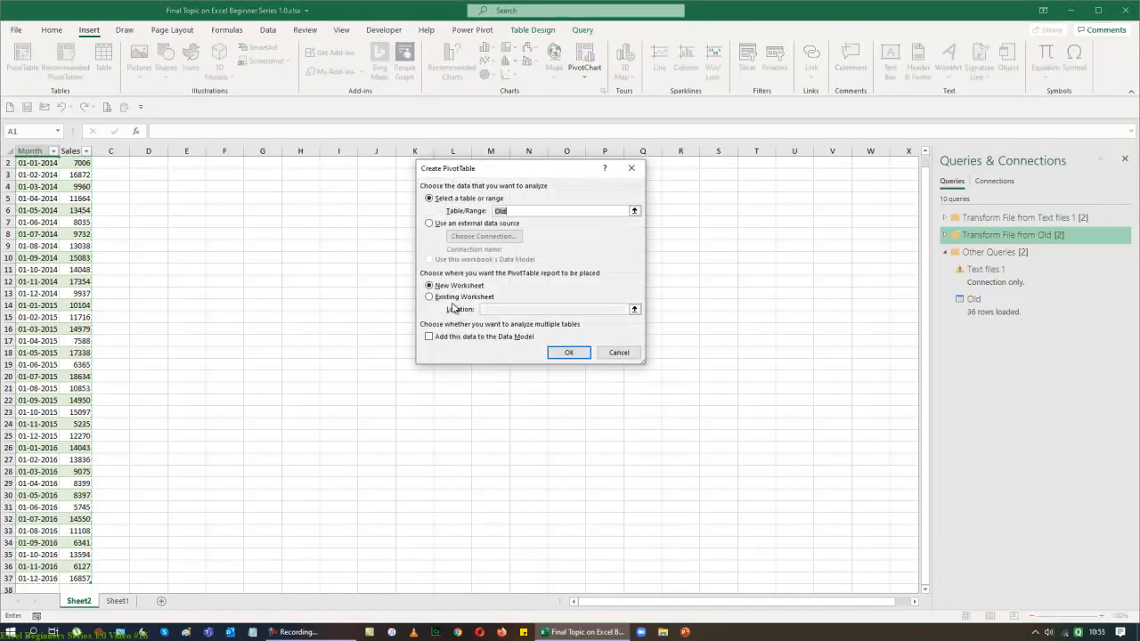
left_click(430, 296)
left_click(634, 310)
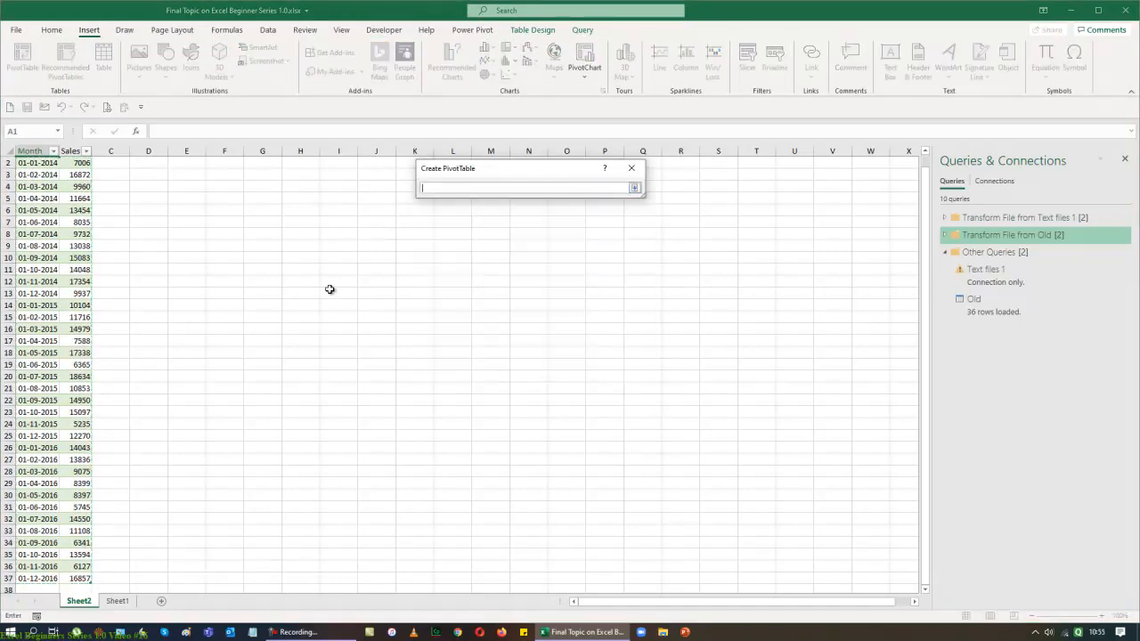
scroll(328, 288, "up", 1)
left_click(270, 164)
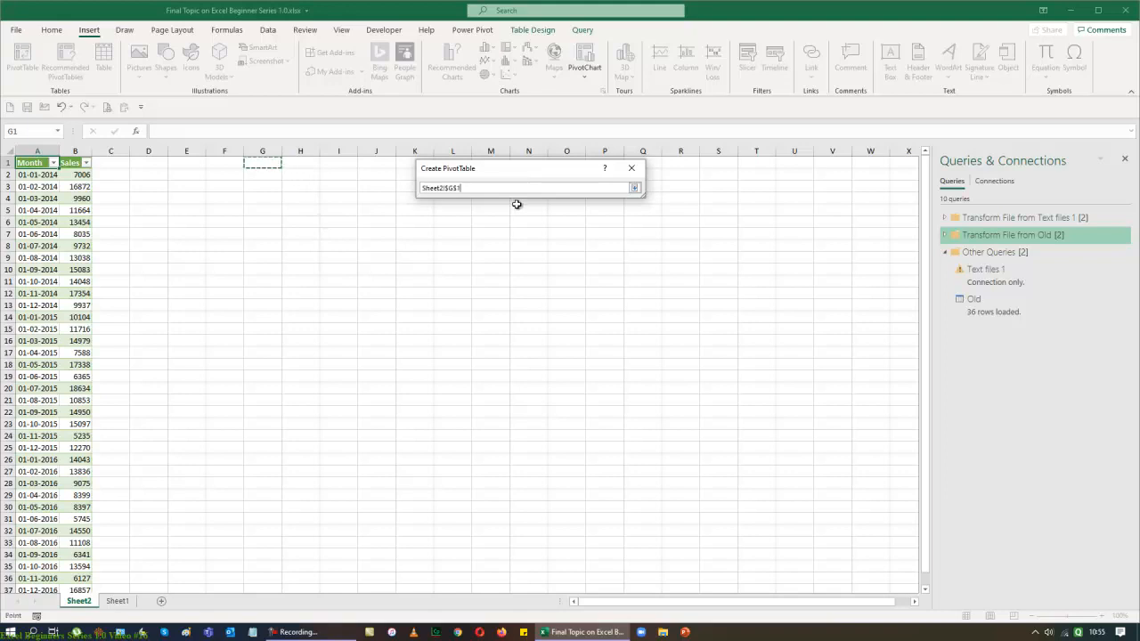
left_click(635, 188)
left_click(569, 354)
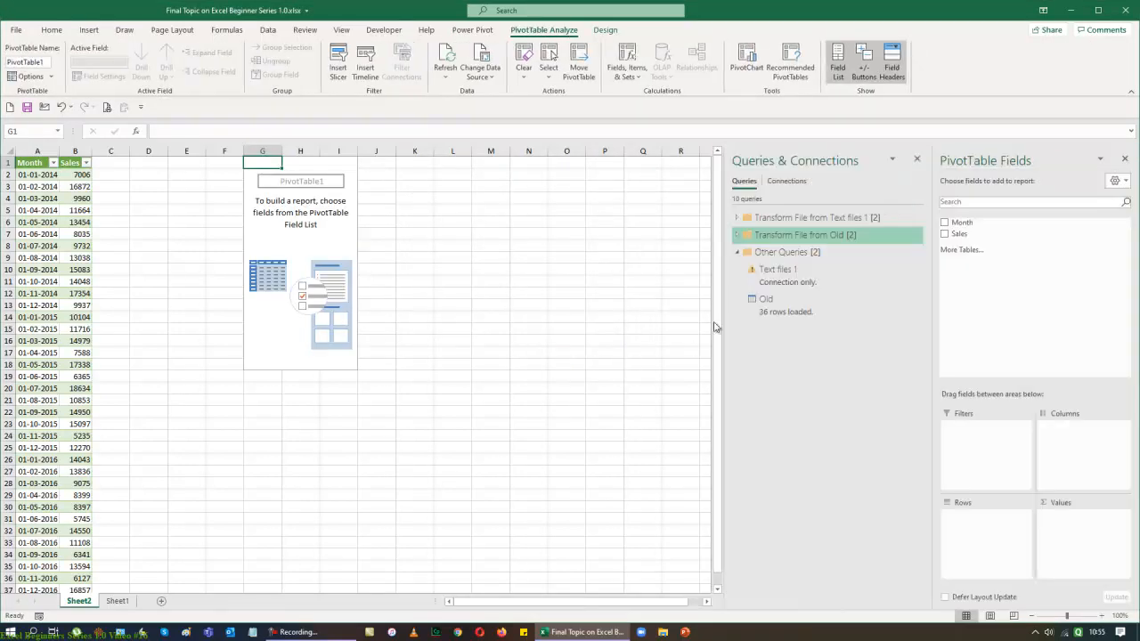
Step: Add Month and Sales to the PivotTable, keeping only Years as rows by removing the Month and Quarters fields
left_click(946, 223)
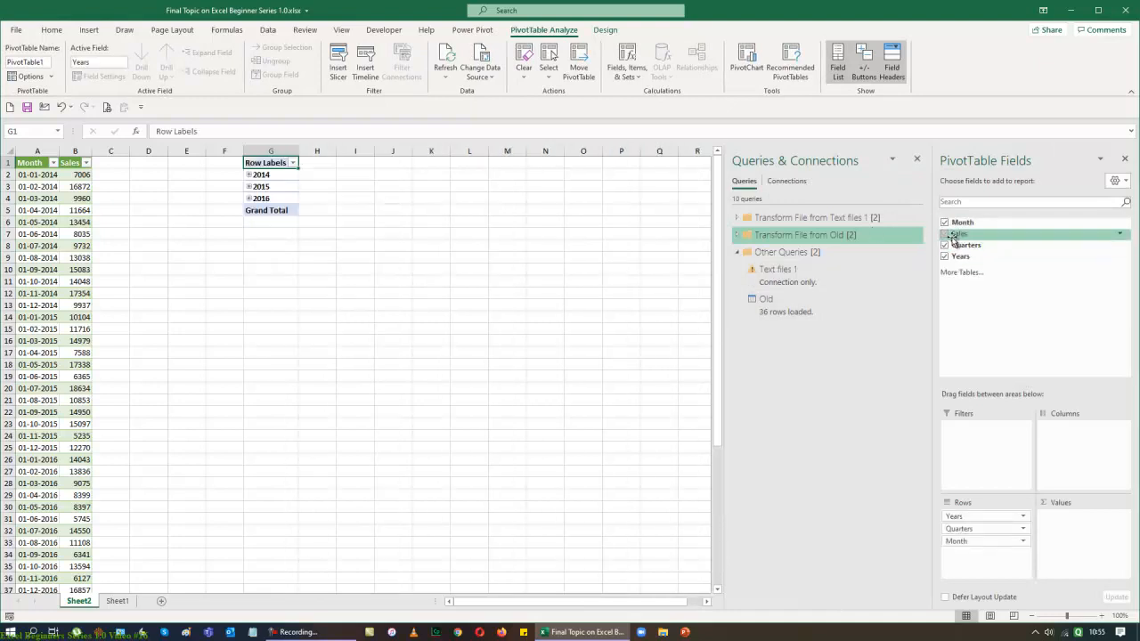
left_click(946, 234)
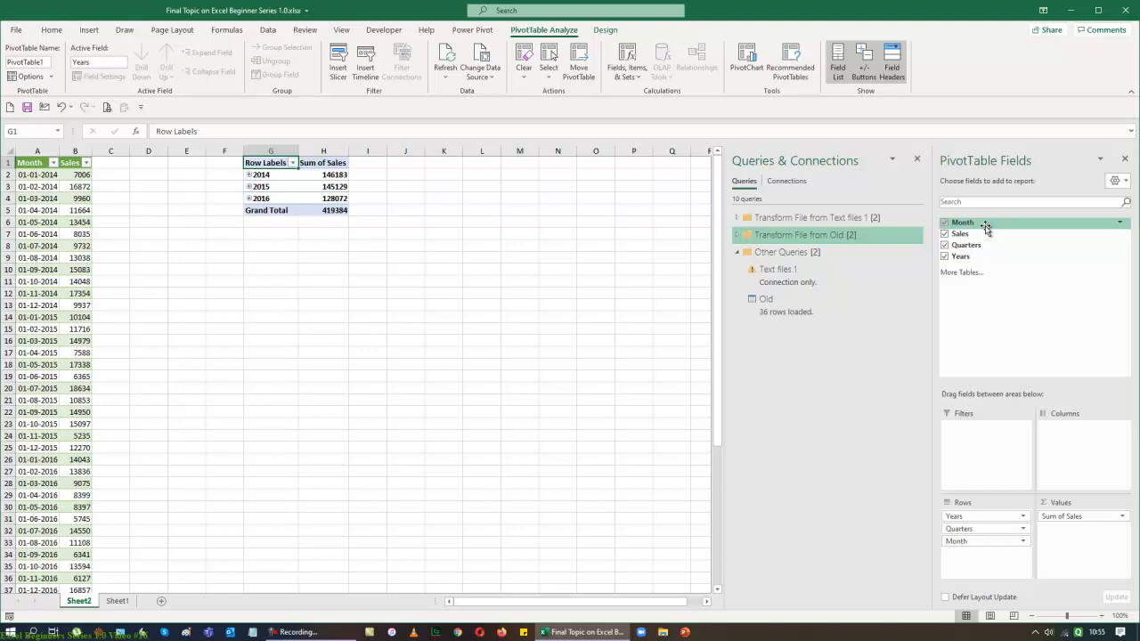
left_click(944, 223)
left_click(945, 246)
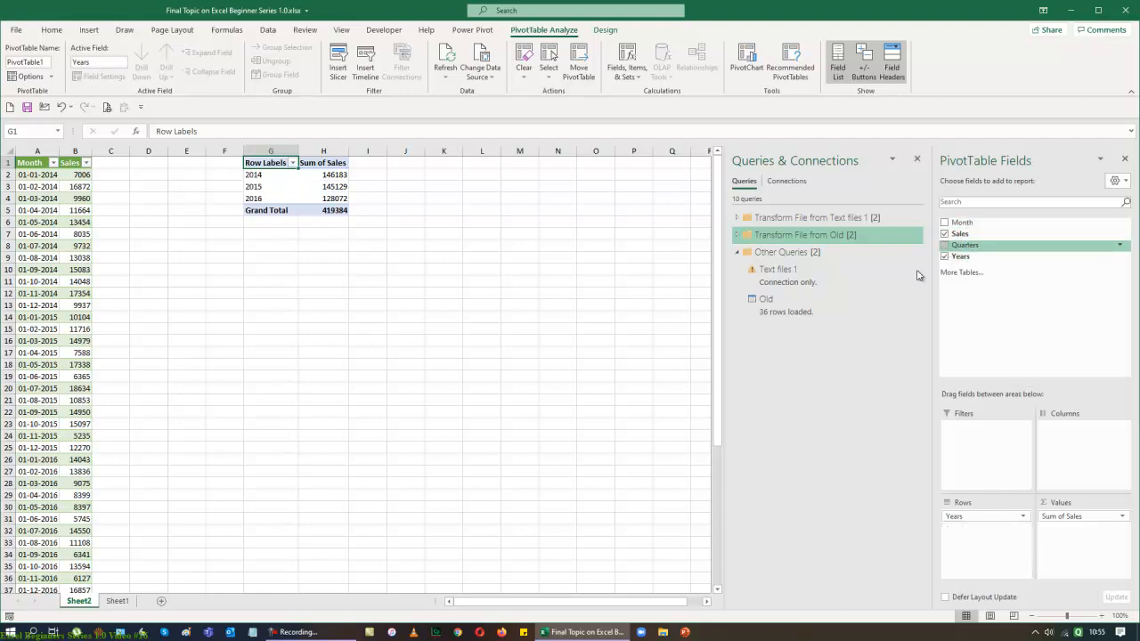
Step: Change the PivotTable's report layout so the row heading shows the field name Years
left_click(554, 318)
left_click(259, 163)
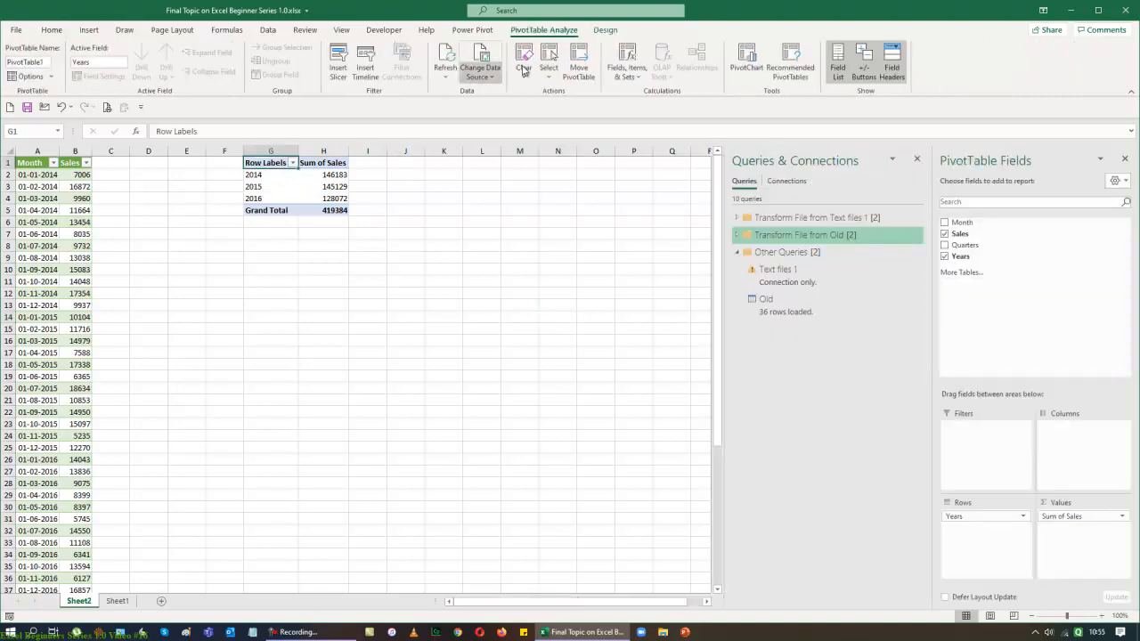
left_click(604, 30)
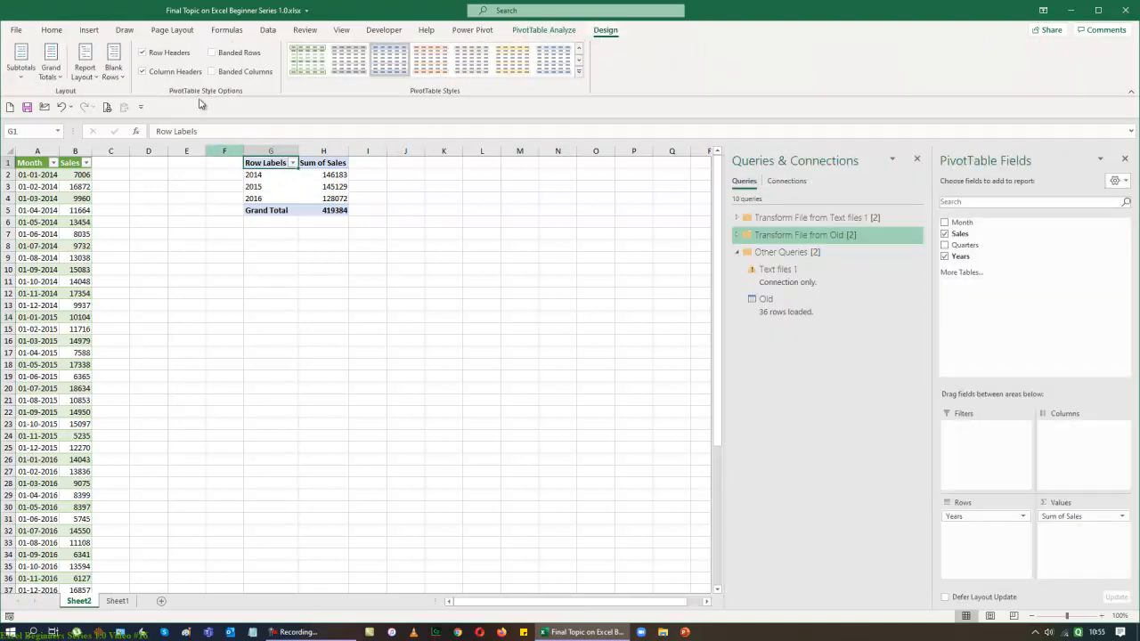
left_click(85, 68)
left_click(138, 158)
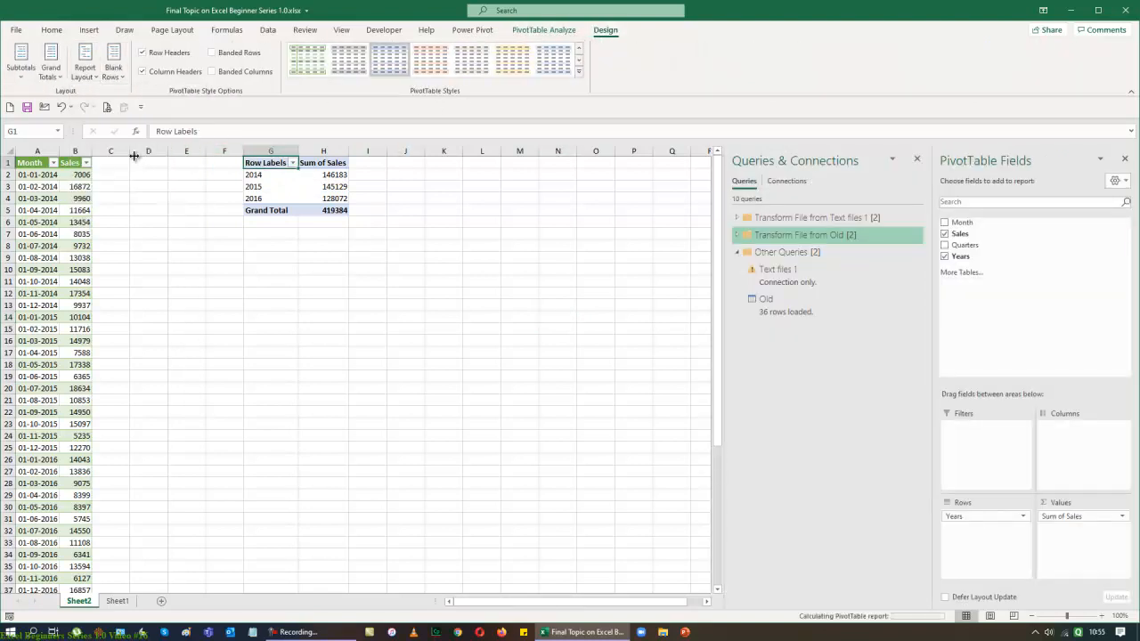
Step: Set the number format of the PivotTable's Sum of Sales field to Accounting through its value field settings
left_click_drag(309, 174, 311, 211)
right_click(312, 211)
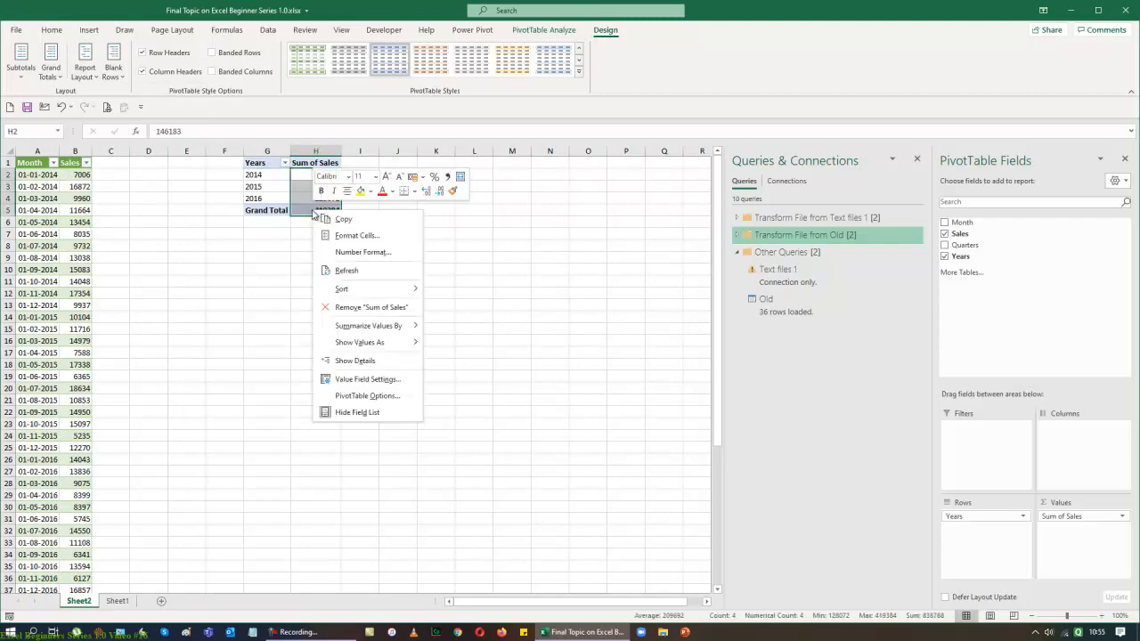
left_click(355, 379)
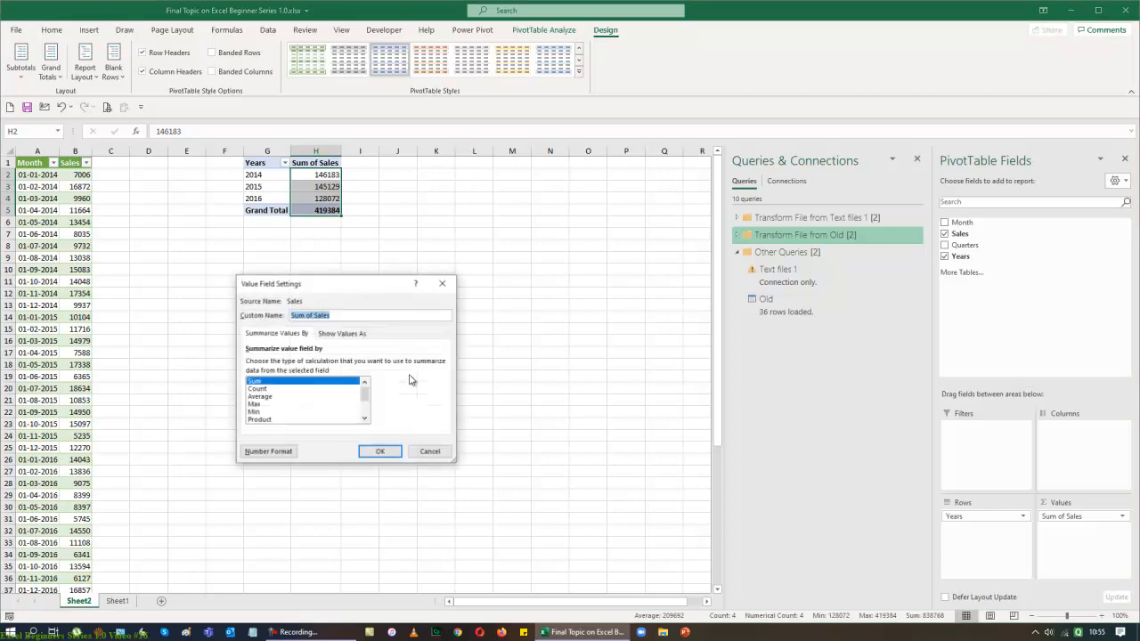
left_click(272, 456)
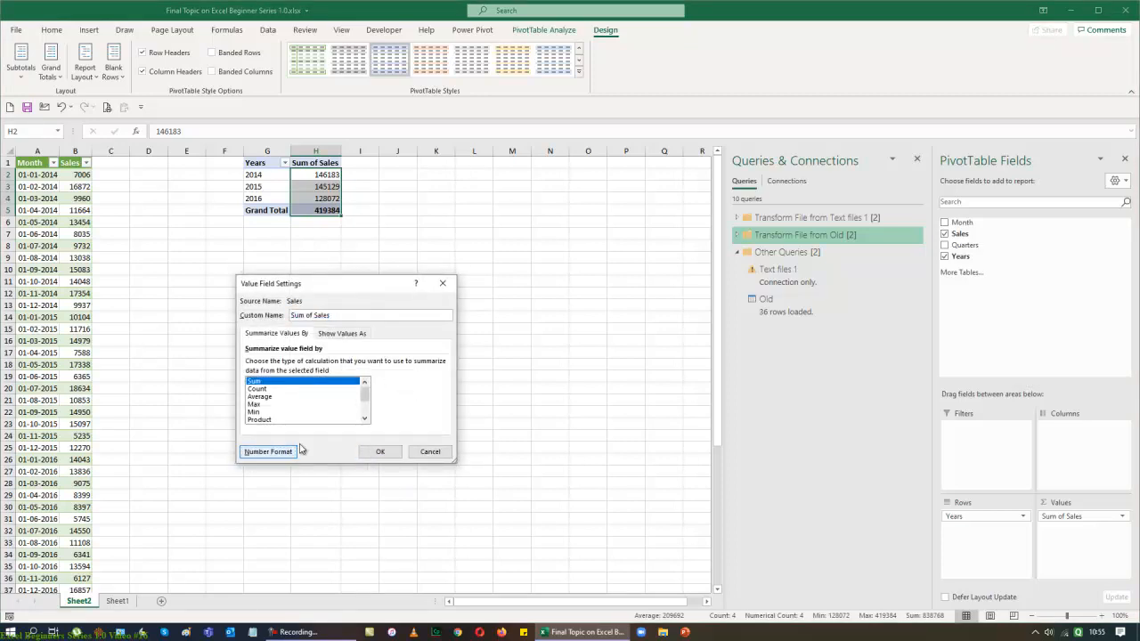
left_click(294, 451)
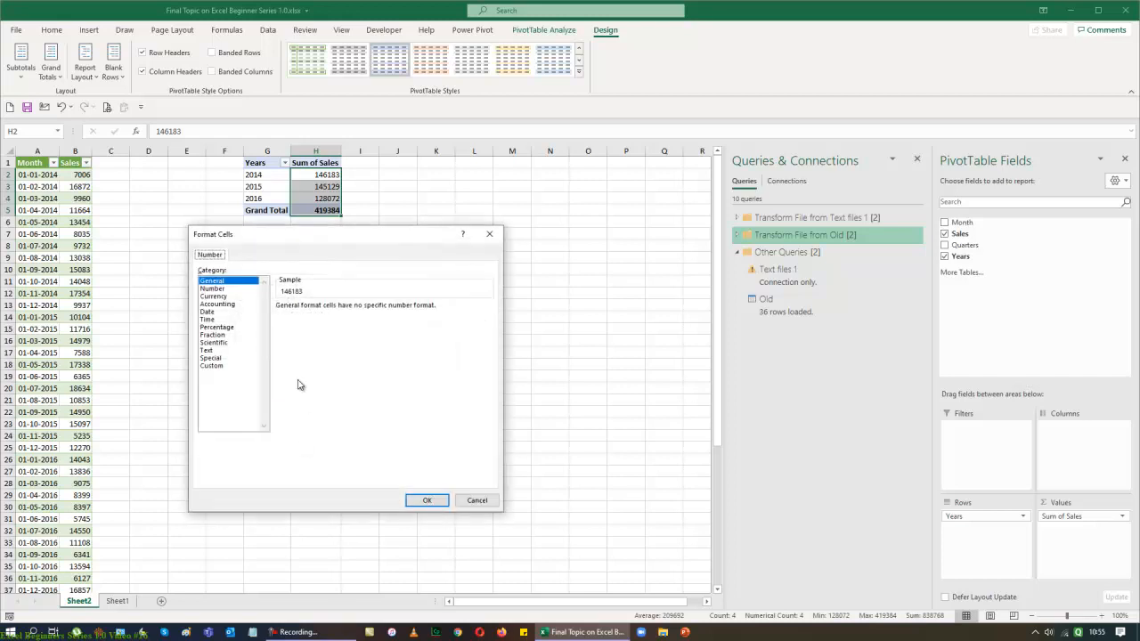
left_click(218, 304)
left_click(429, 502)
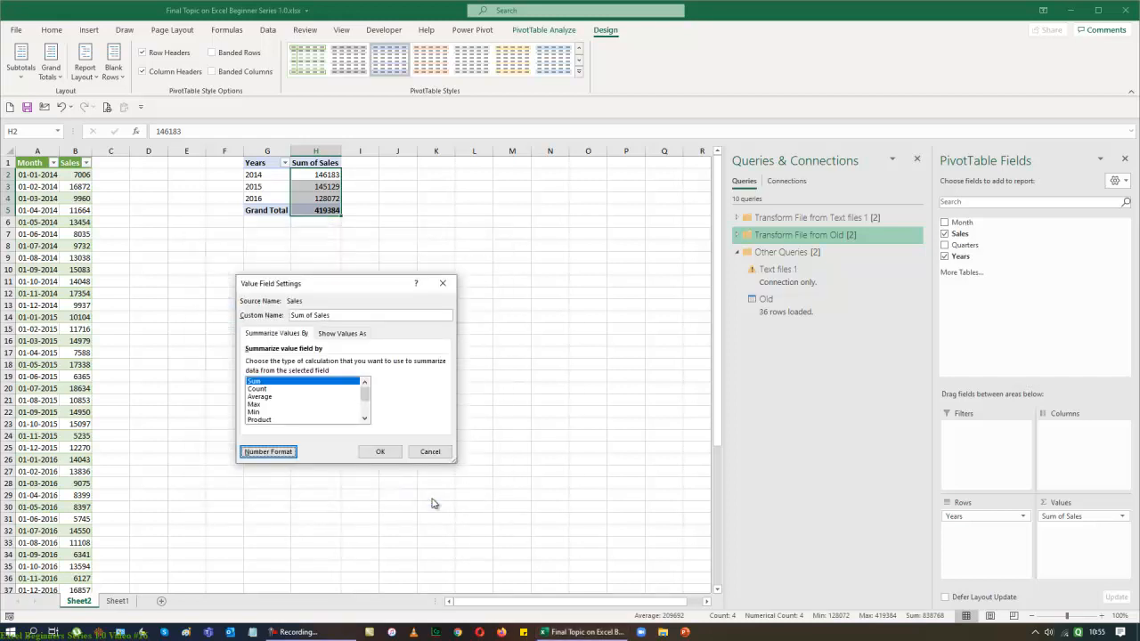
left_click(387, 452)
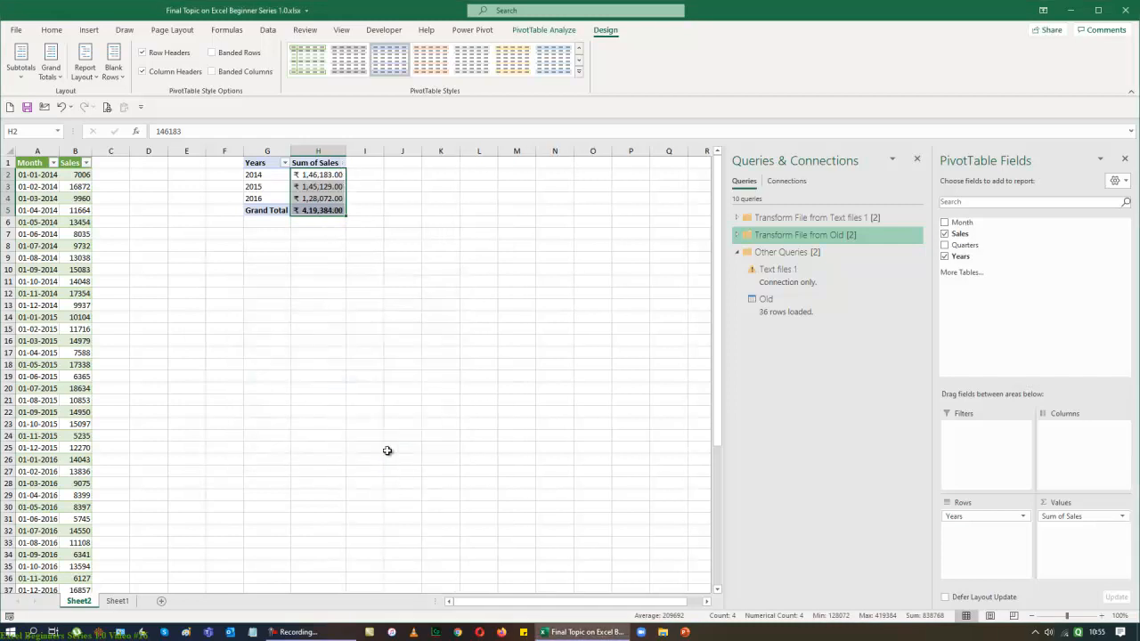
Step: Close the queries and PivotTable field panes, zoom in on the sheet, and autofit the widths of columns H and A
left_click(916, 159)
left_click(1128, 159)
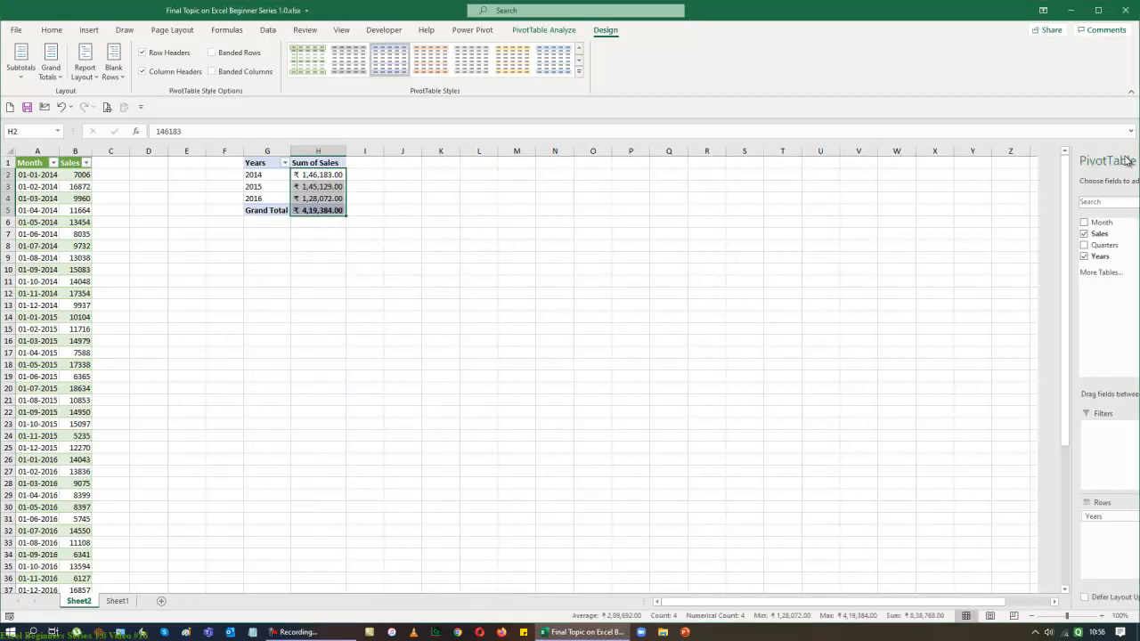
scroll(408, 411, "up", 3)
left_click(404, 411)
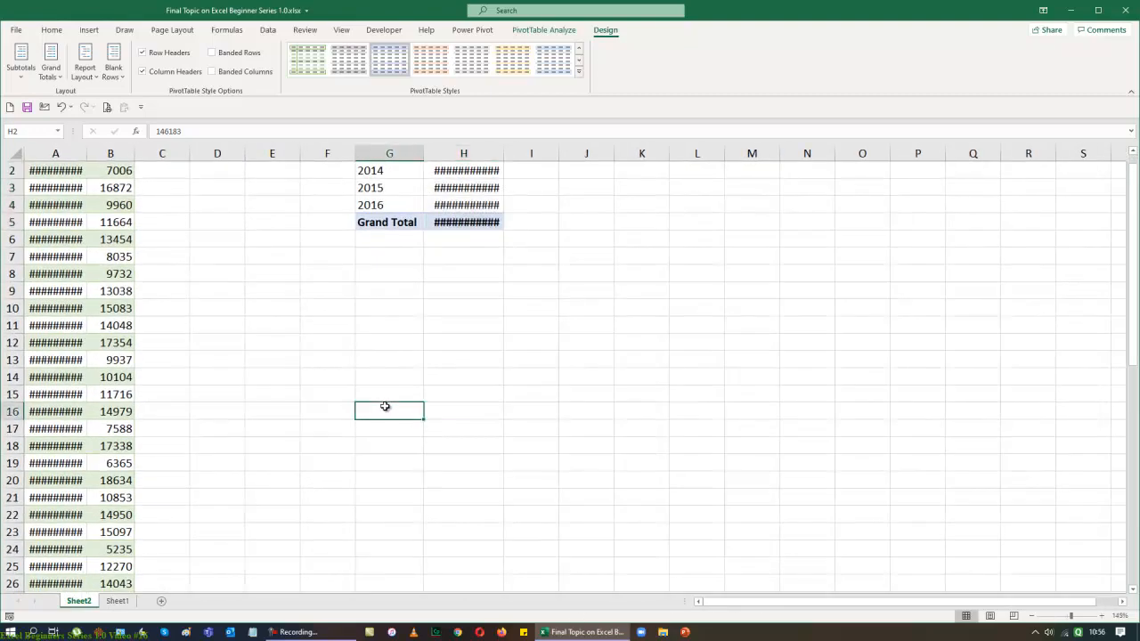
scroll(422, 419, "up", 1)
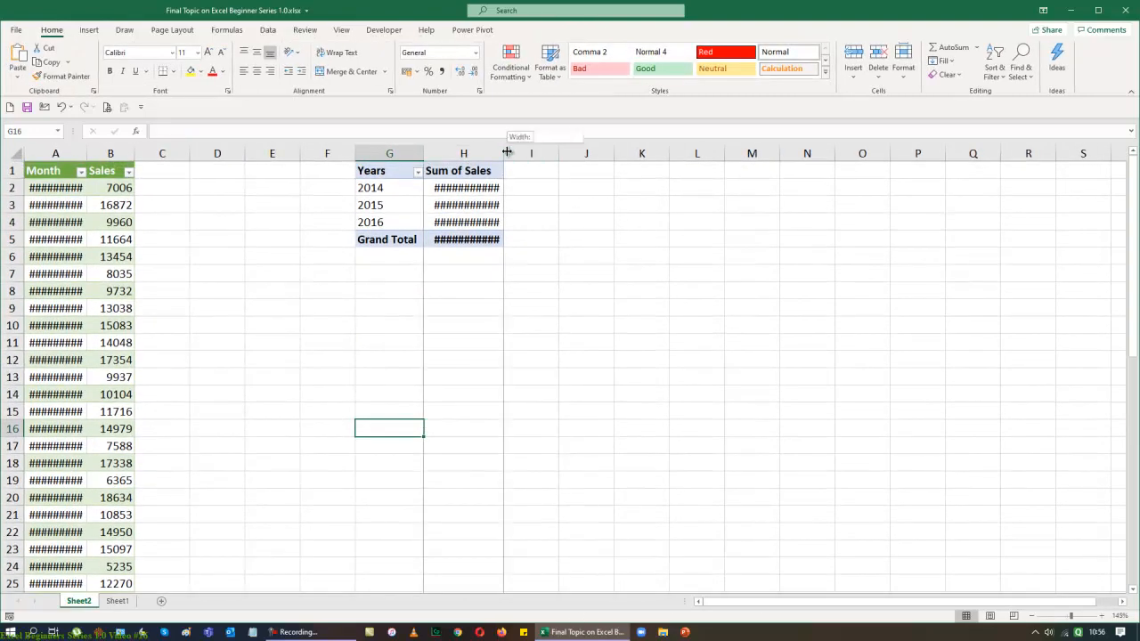
double_click(508, 151)
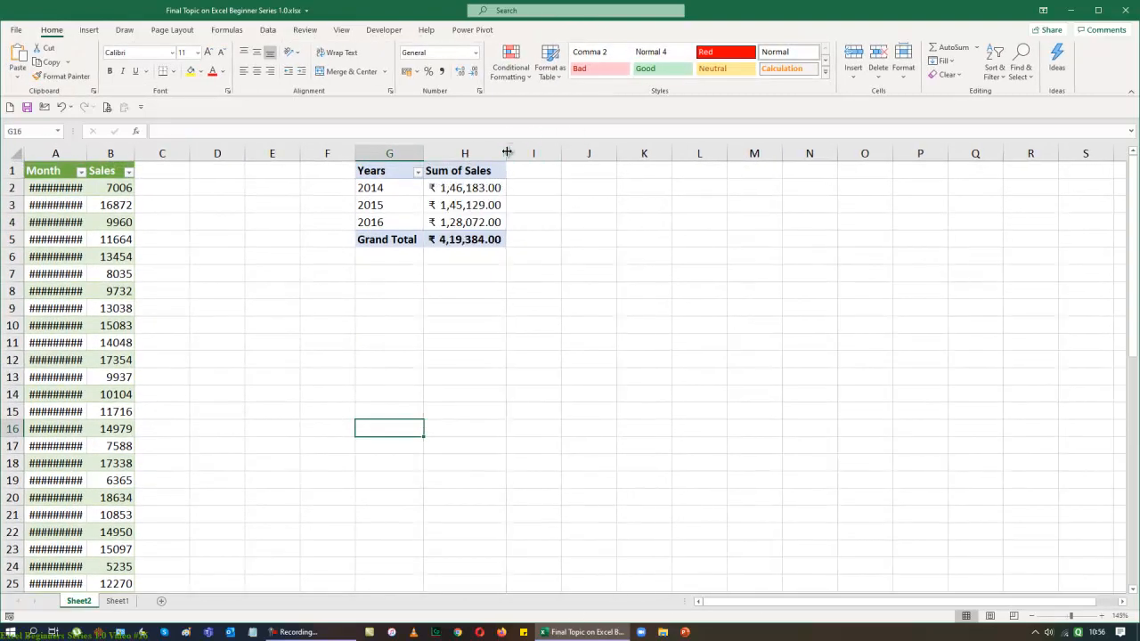
left_click(95, 152)
double_click(87, 153)
left_click(350, 348)
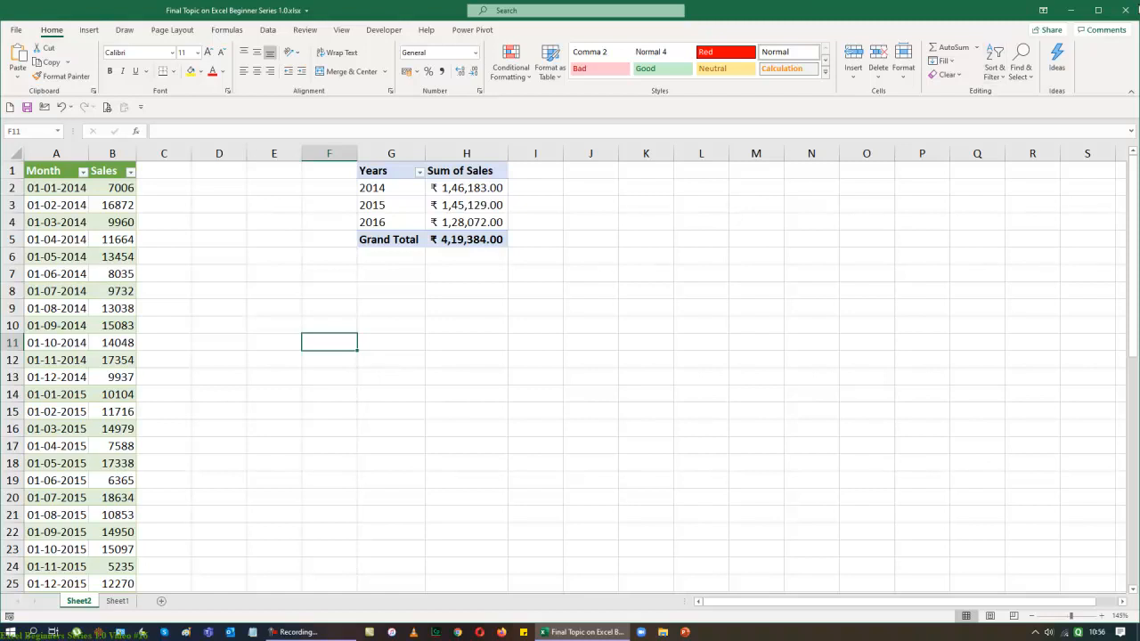
Step: Minimize Excel, copy Sales 2017.txt, Sales 2018.txt and Sales 2019.txt from Text\New into Text\Old, and close the folder
left_click(1074, 11)
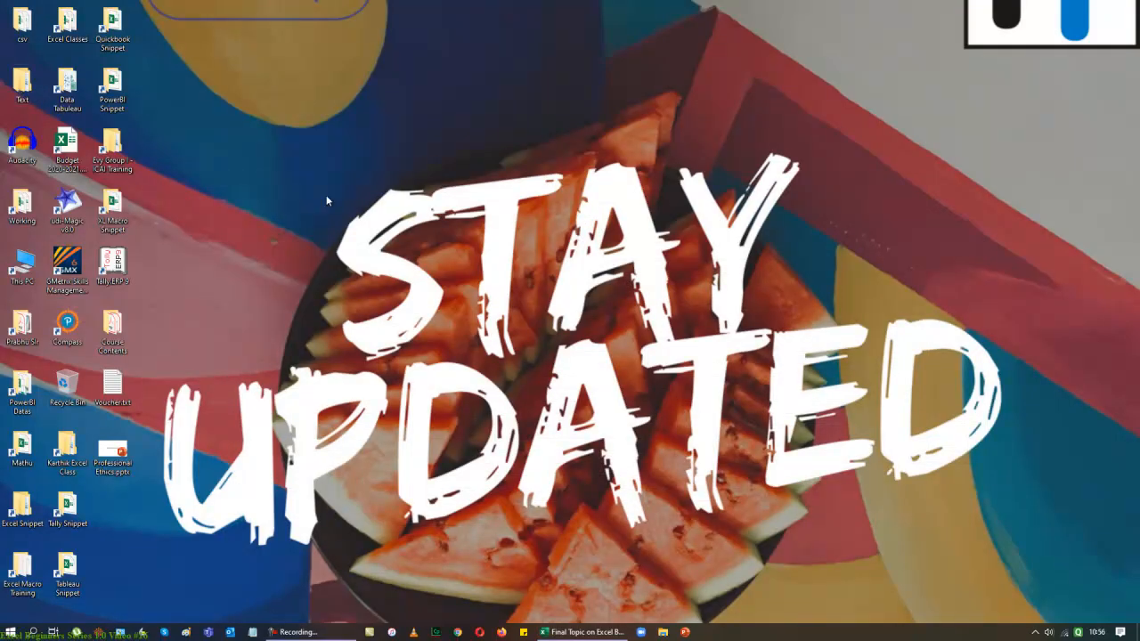
key("alt+Tab")
left_click(202, 134)
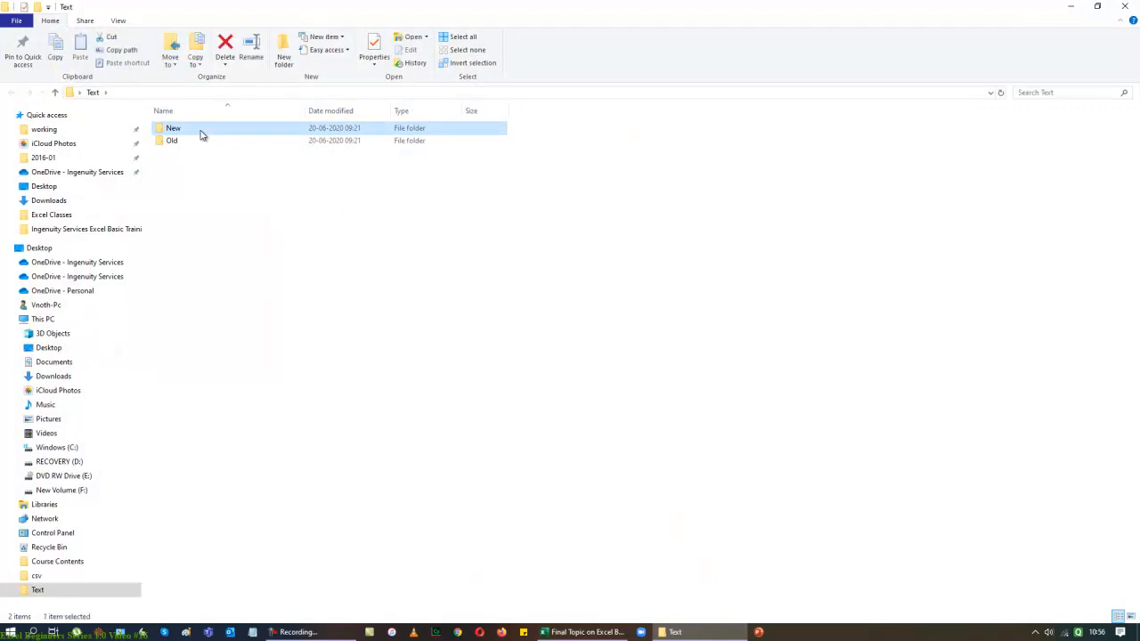
double_click(201, 134)
left_click_drag(276, 247, 171, 118)
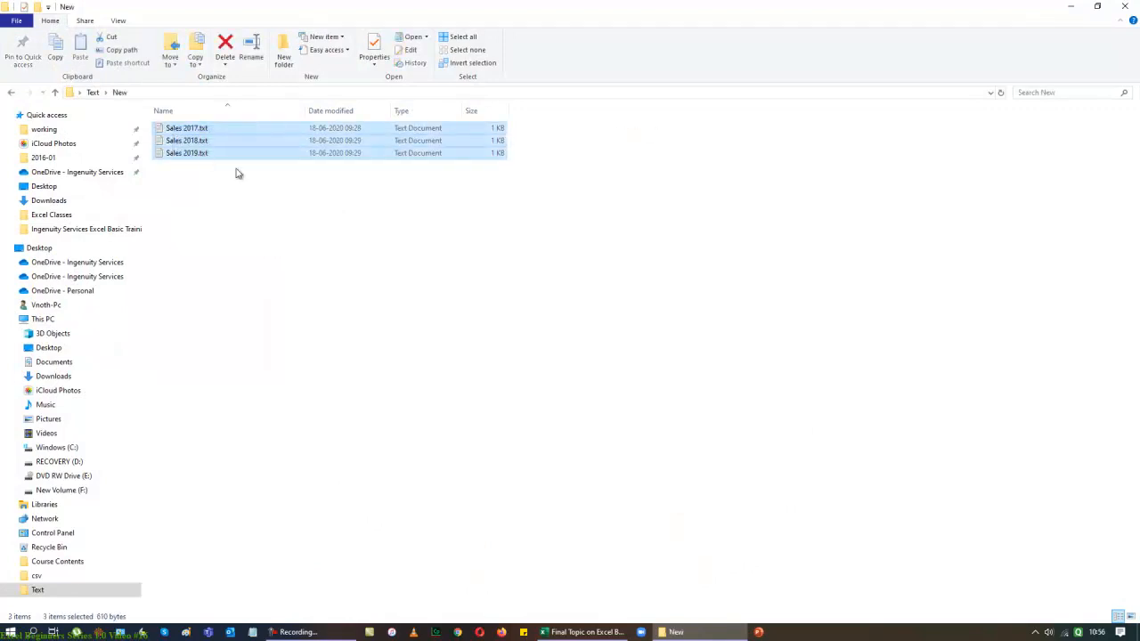
left_click(11, 93)
double_click(182, 140)
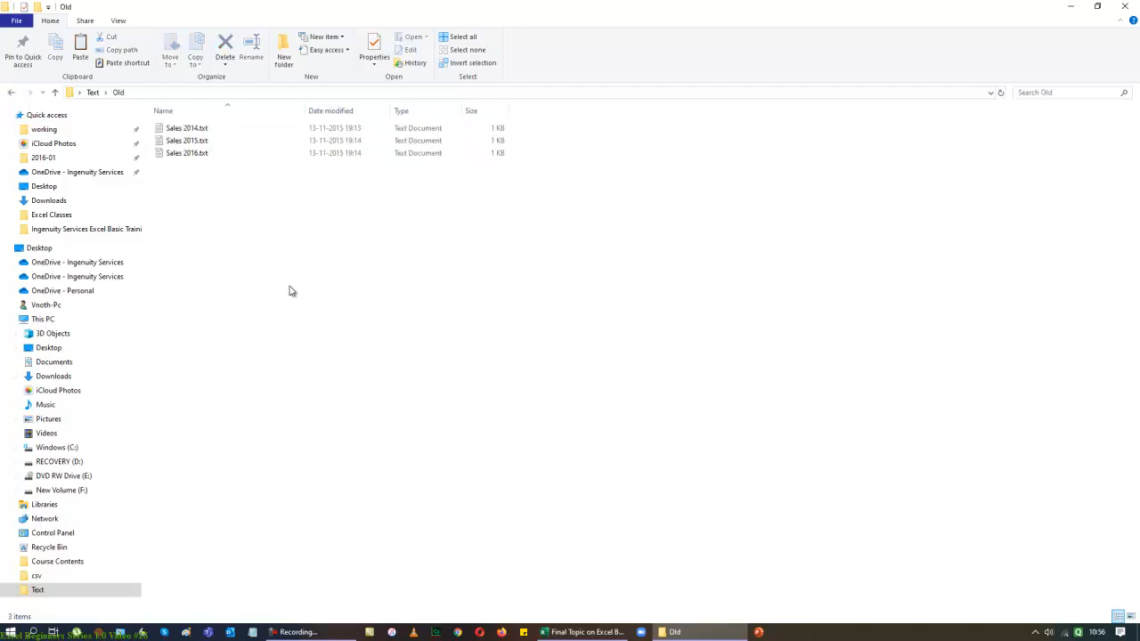
key("ctrl+v")
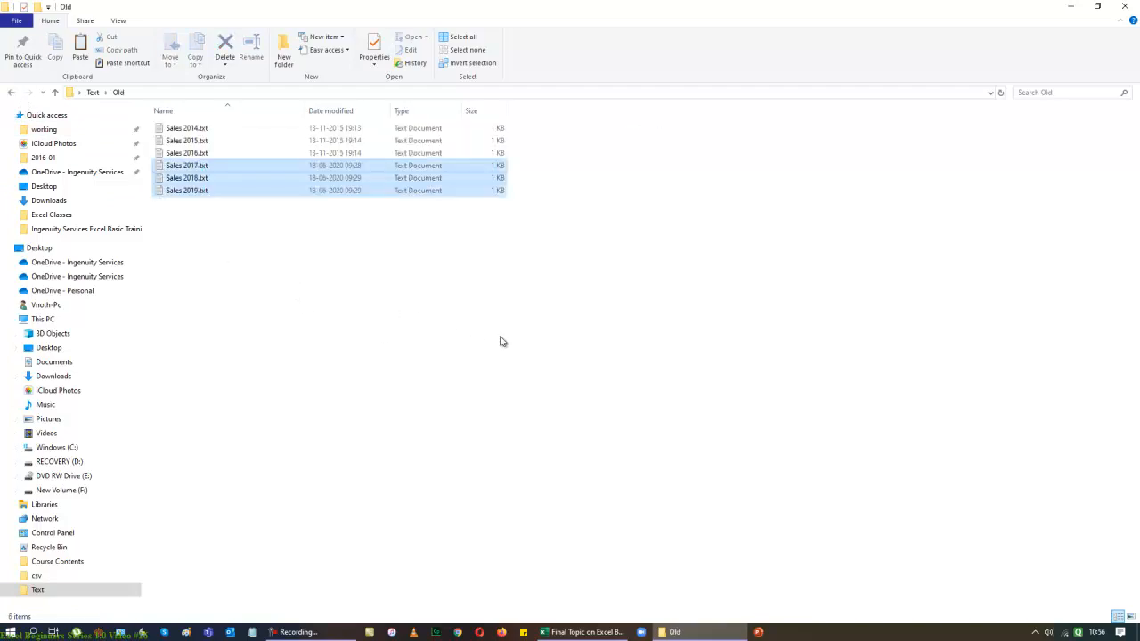
left_click(501, 341)
left_click(1125, 9)
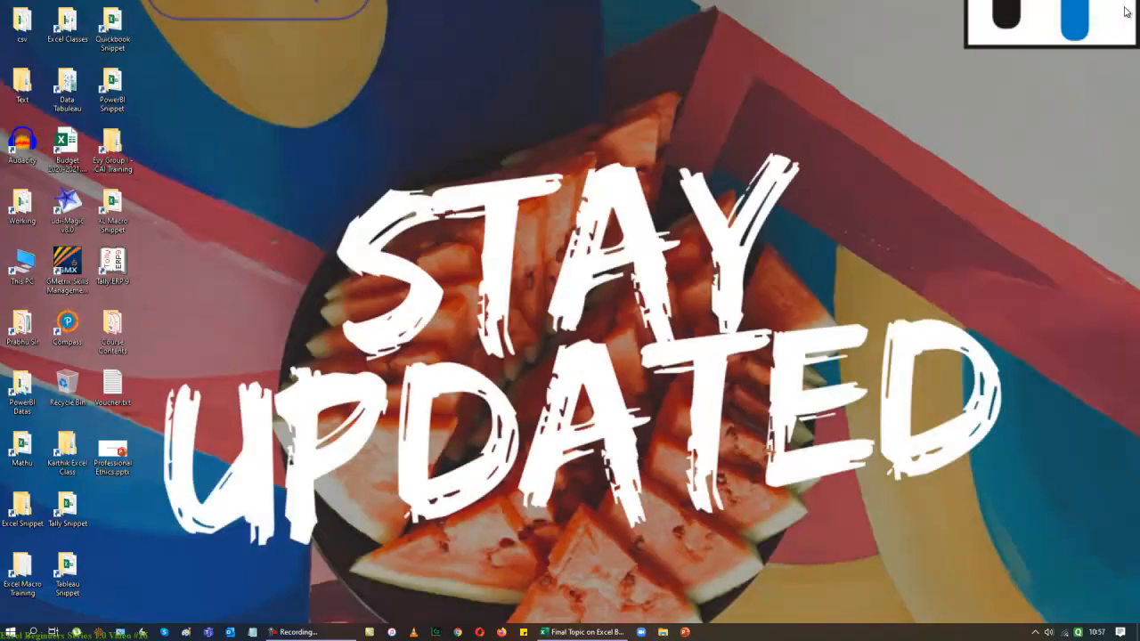
Step: Switch back to Excel, refresh the combined sales table, and show the workbook's queries and connections
left_click(570, 631)
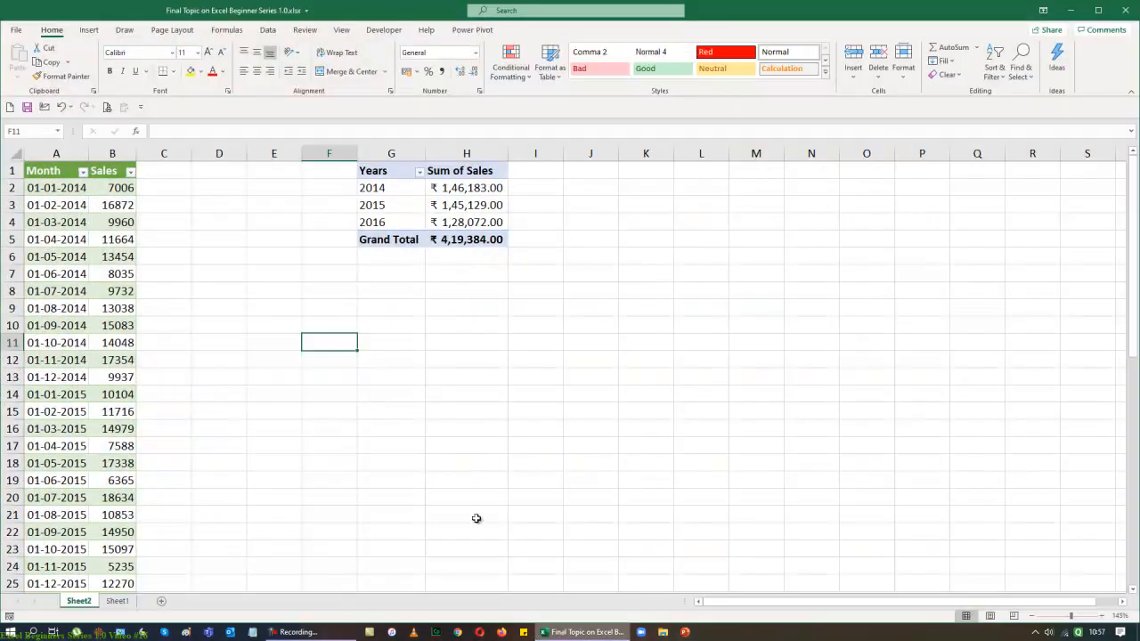
left_click(67, 187)
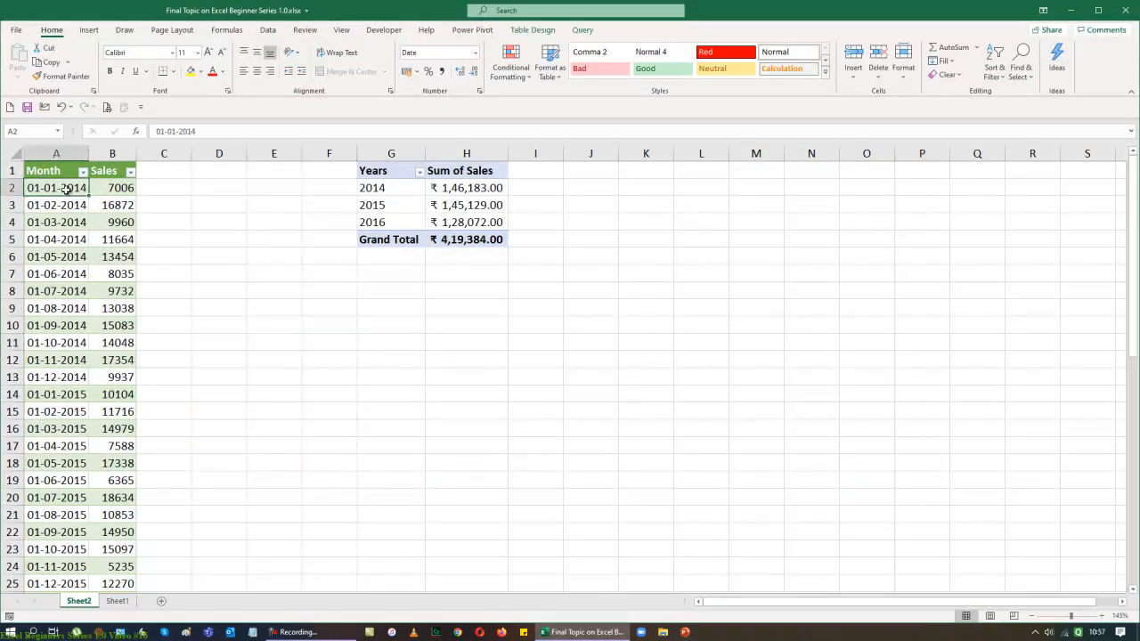
right_click(66, 188)
right_click(67, 187)
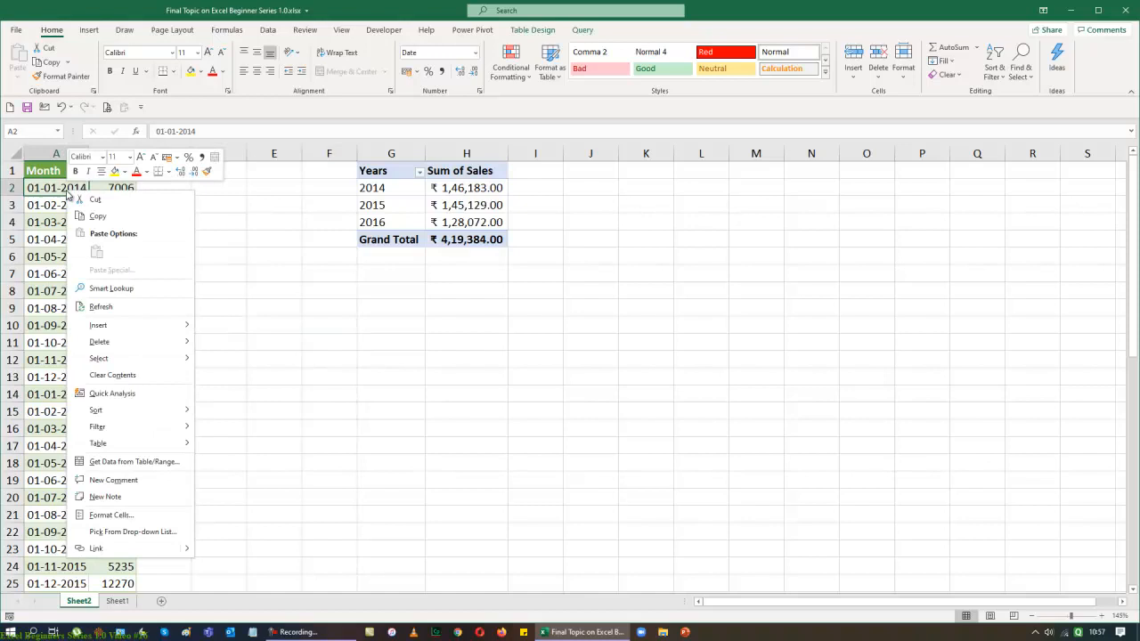
left_click(100, 306)
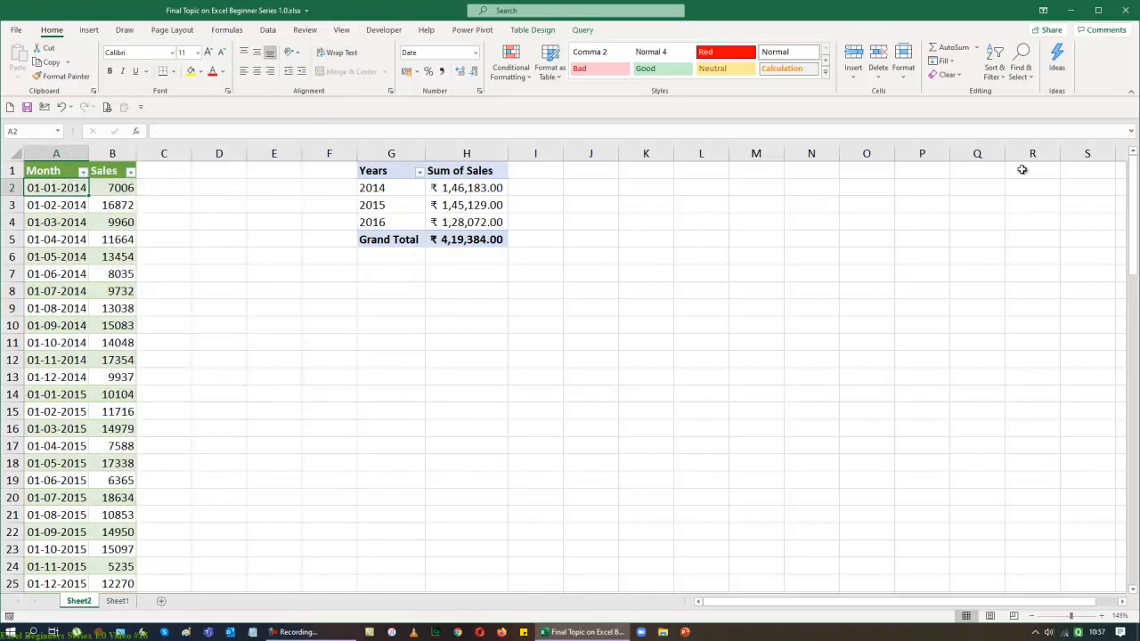
left_click(272, 33)
left_click(272, 47)
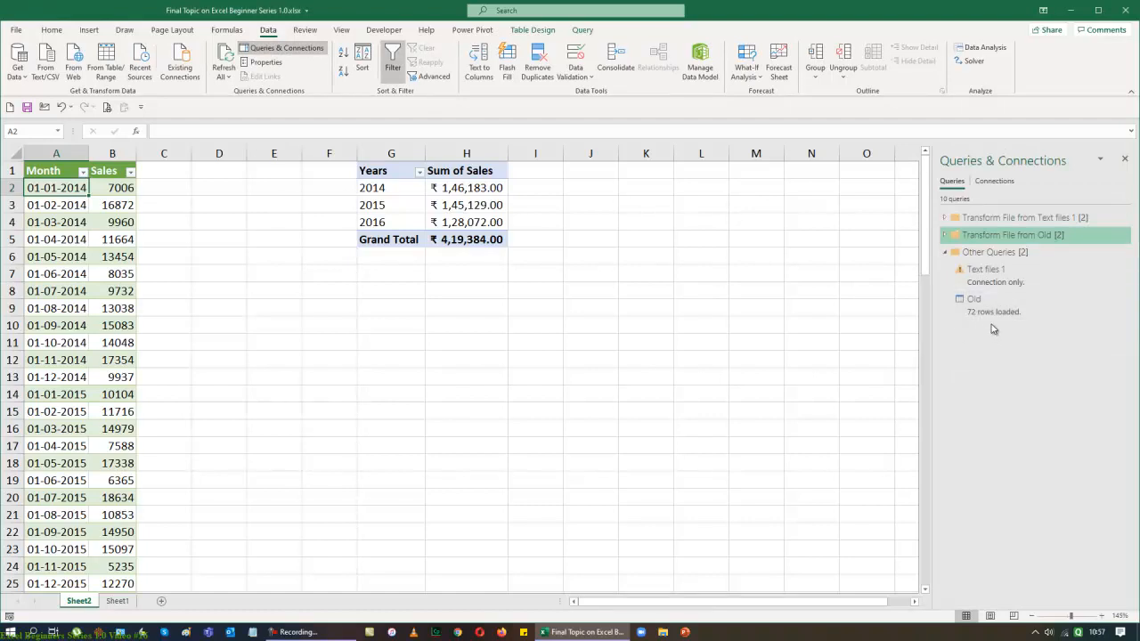
Step: Refresh the yearly sales PivotTable to include the newly loaded data
left_click_drag(388, 213, 383, 188)
right_click(392, 216)
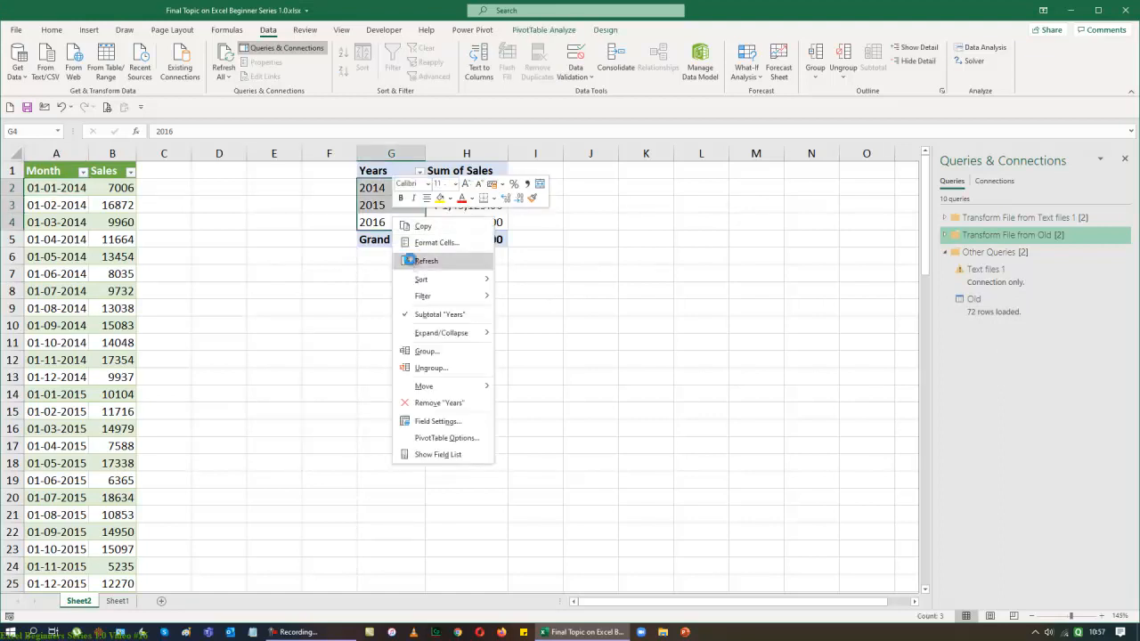
left_click(412, 259)
left_click(649, 325)
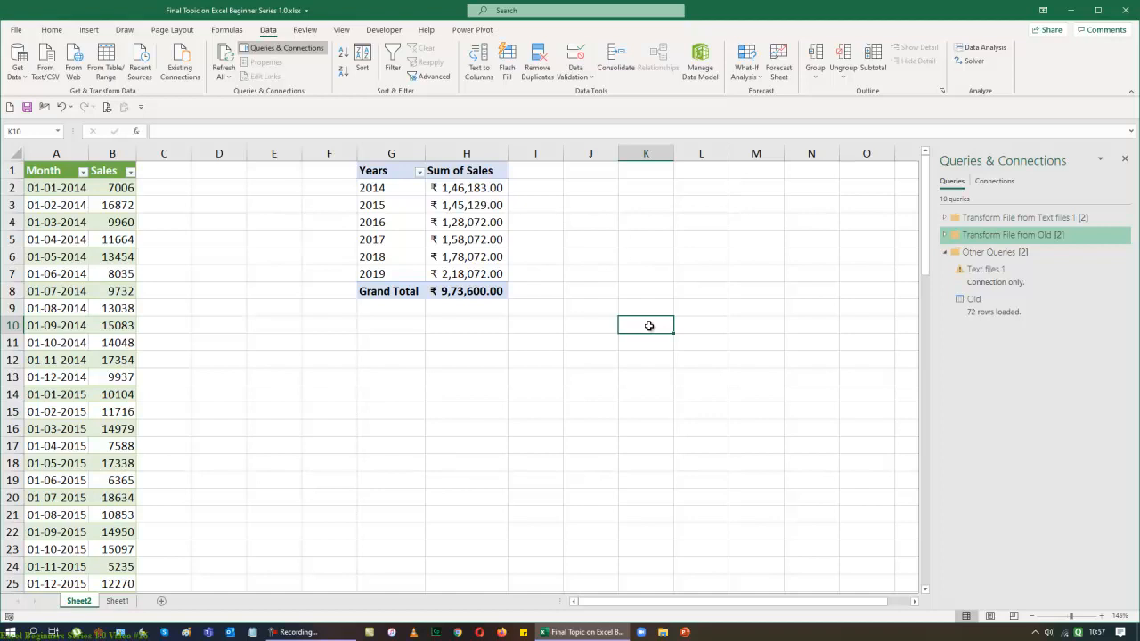
right_click(84, 606)
left_click(124, 490)
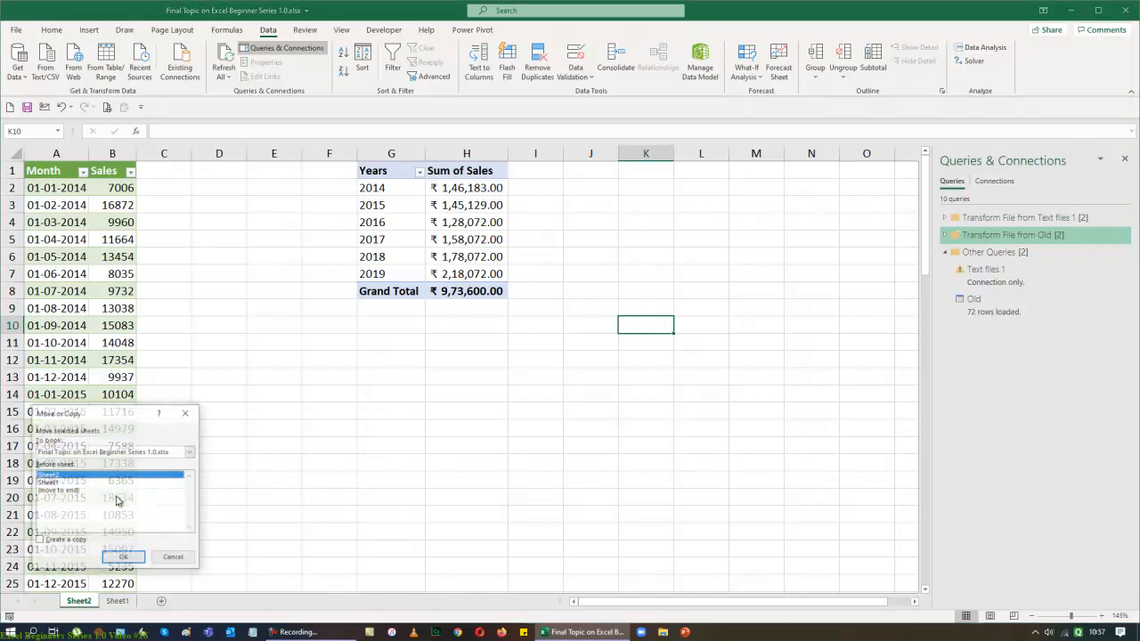
key("Escape")
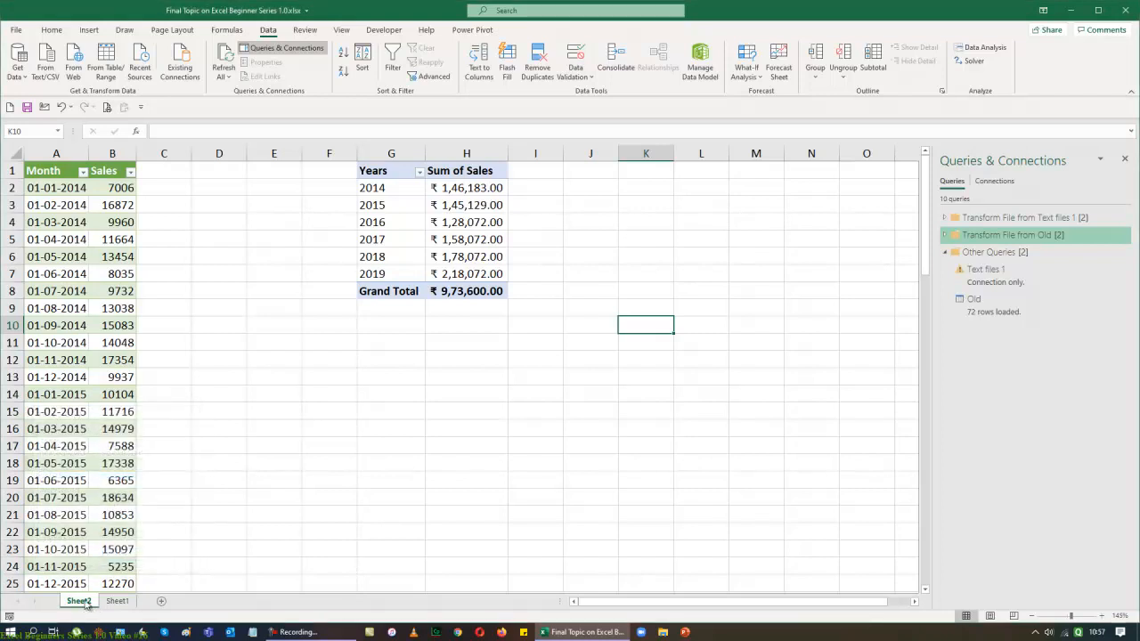
Step: Rename the worksheet with the combined sales table and PivotTable as Text File
right_click(86, 605)
left_click(123, 471)
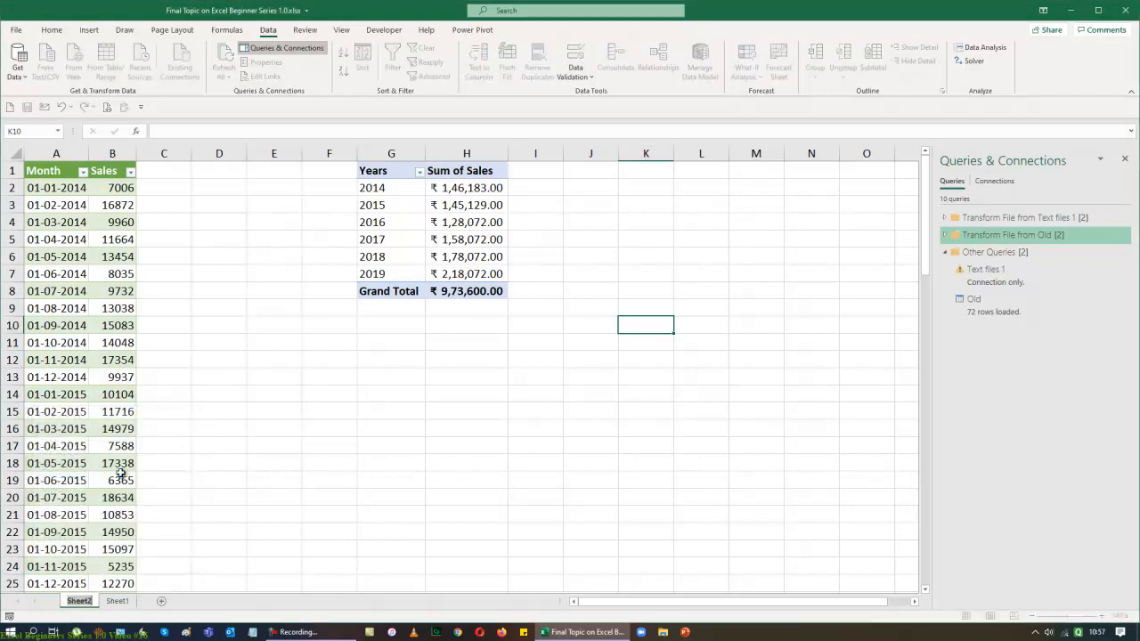
type("Text File")
key("Return")
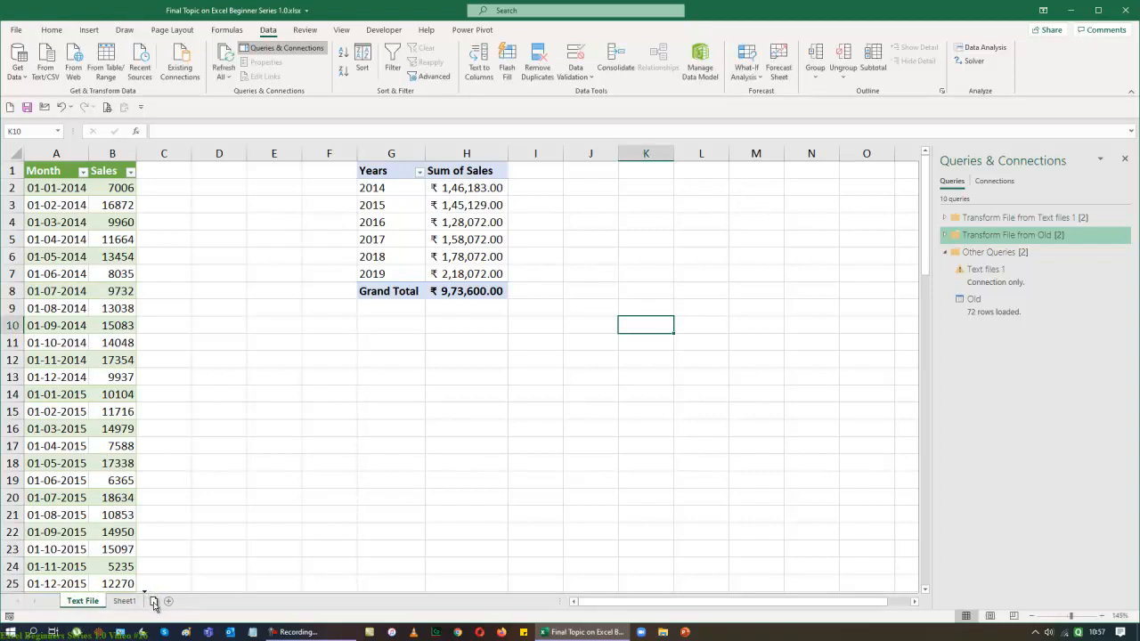
Step: Move the Text File sheet after Sheet1, show Sheet1, and close the Queries & Connections pane
left_click_drag(153, 603, 151, 603)
left_click(78, 601)
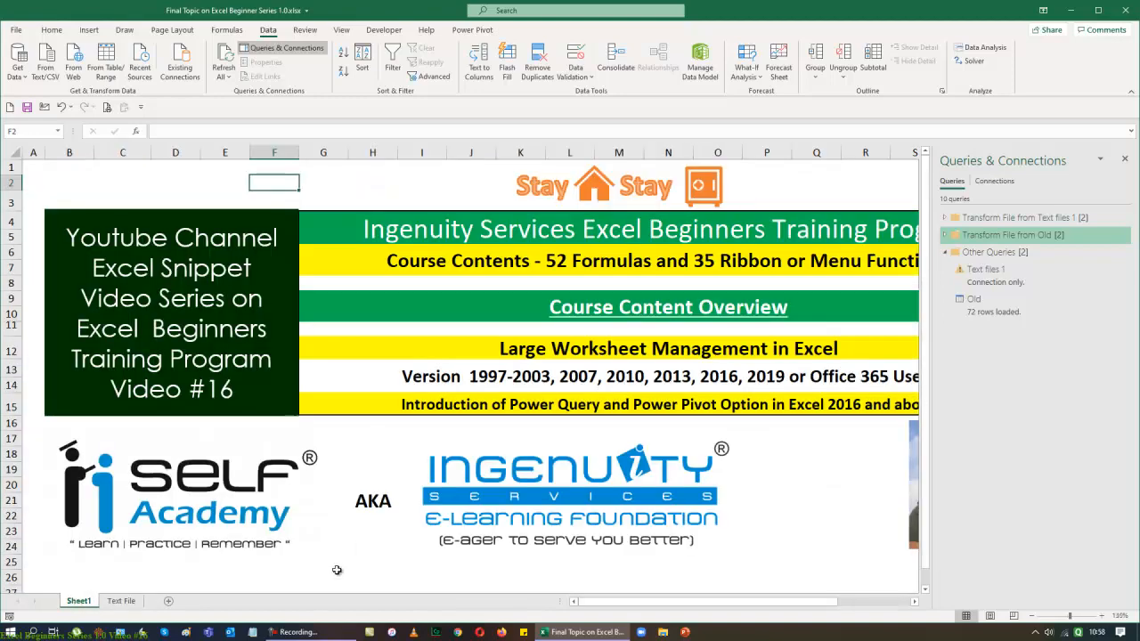
left_click(1125, 161)
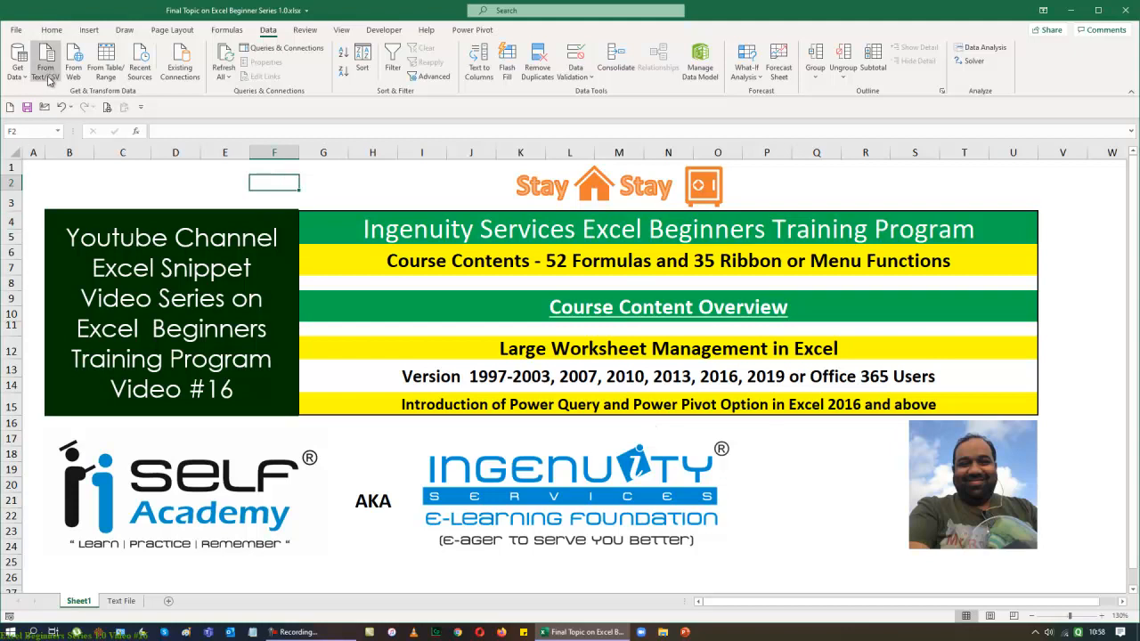
left_click(17, 68)
mouse_move(63, 98)
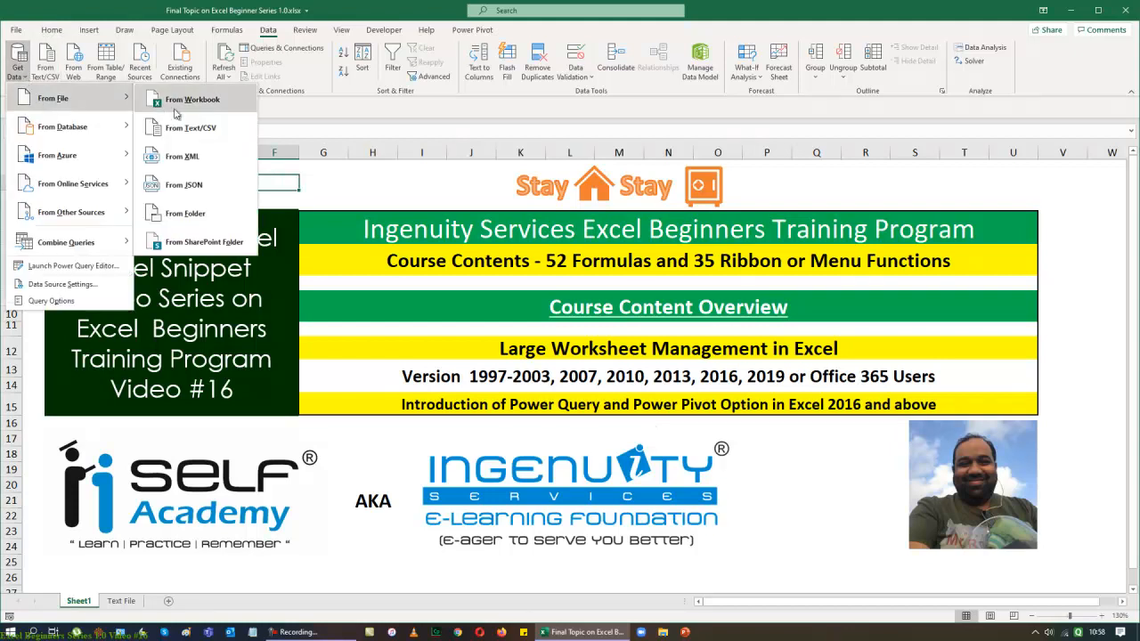
left_click(226, 217)
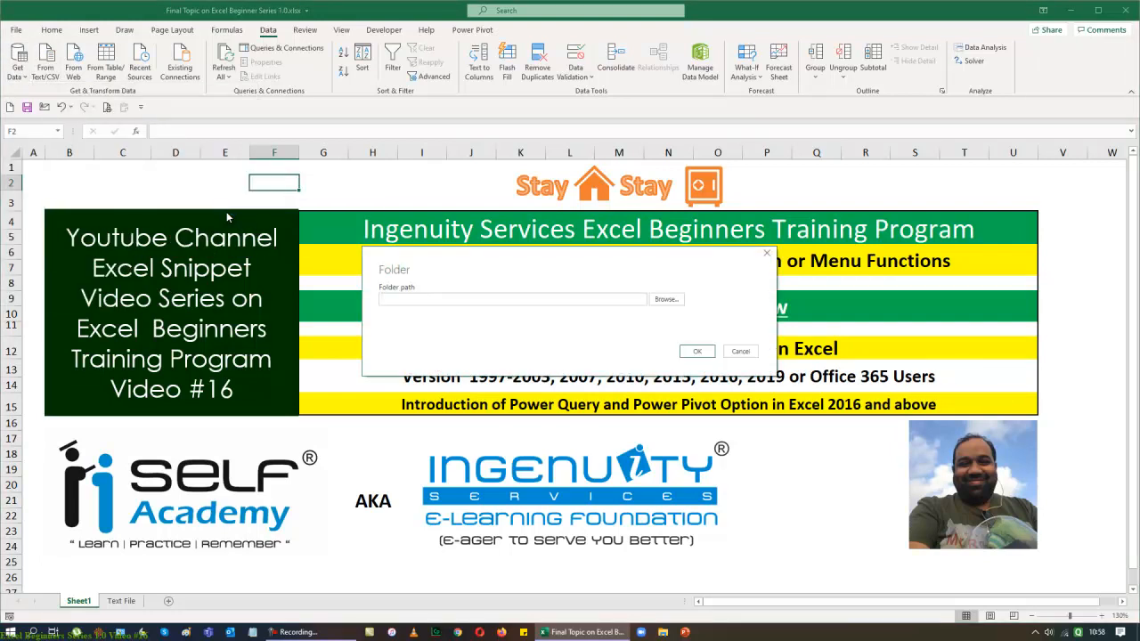
left_click(752, 353)
Step: Minimize Excel and open the csv folder on the desktop to look over its CSV files
left_click(1069, 11)
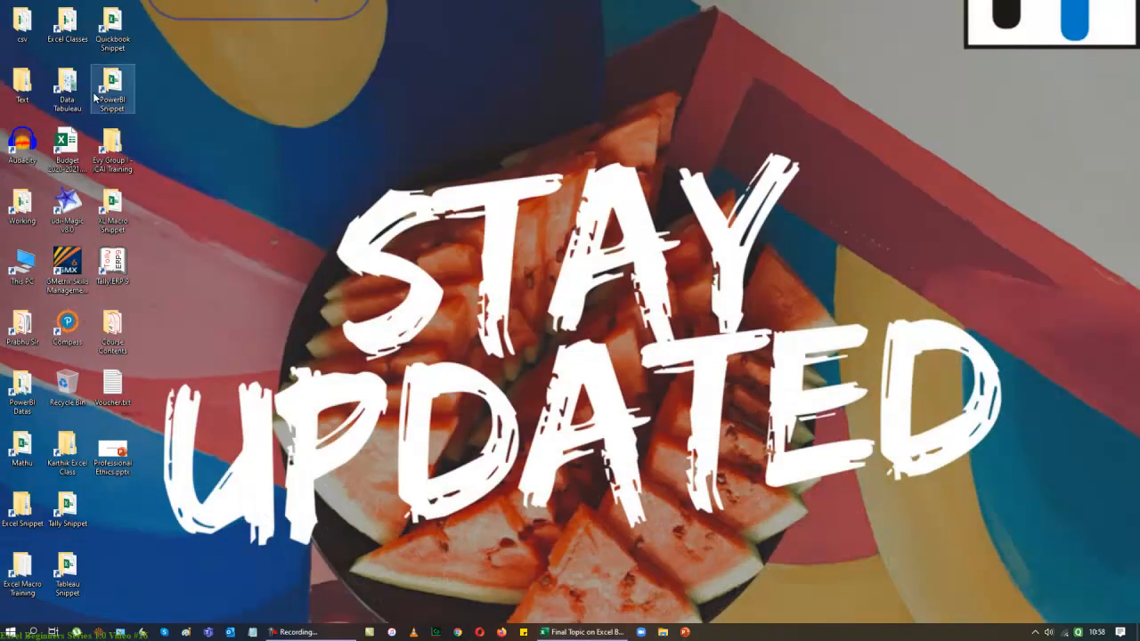
double_click(24, 25)
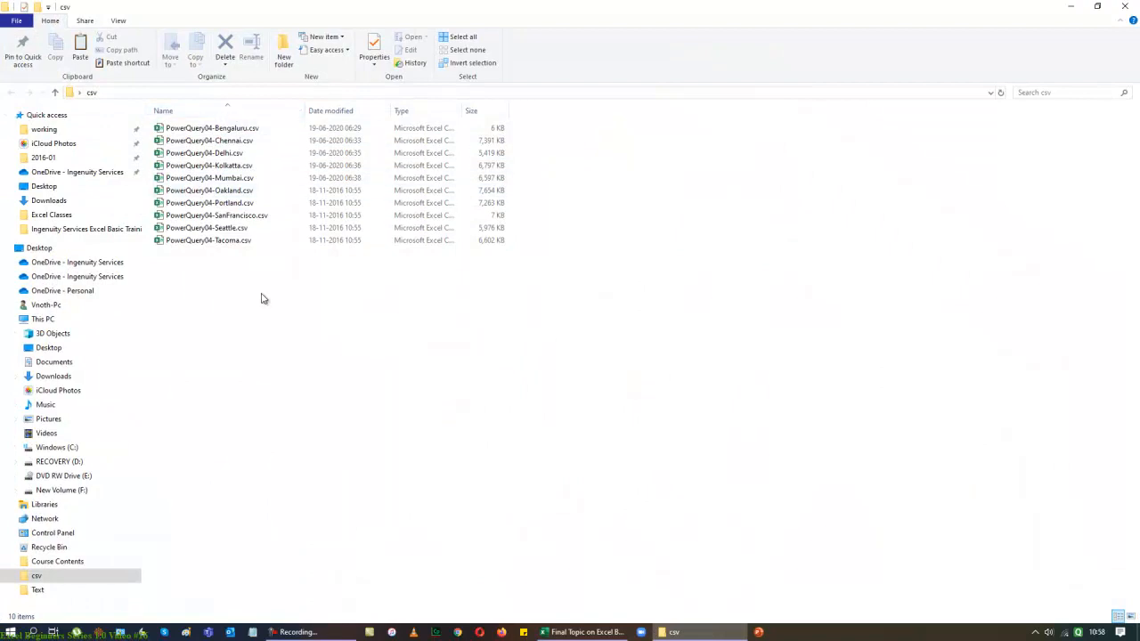
left_click_drag(302, 304, 196, 193)
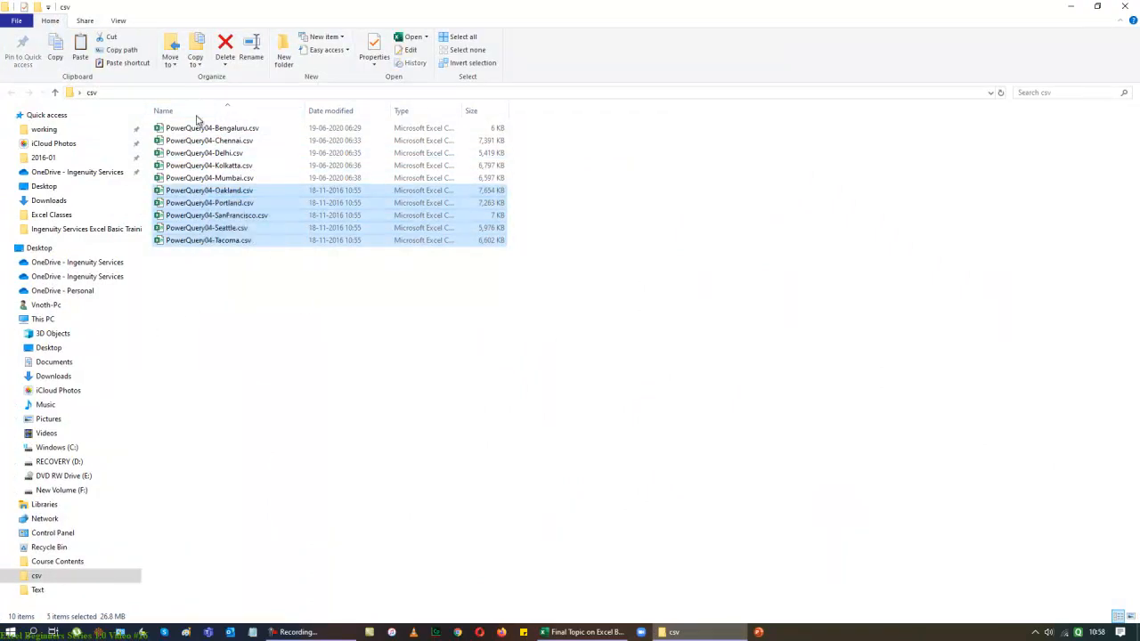
left_click(389, 371)
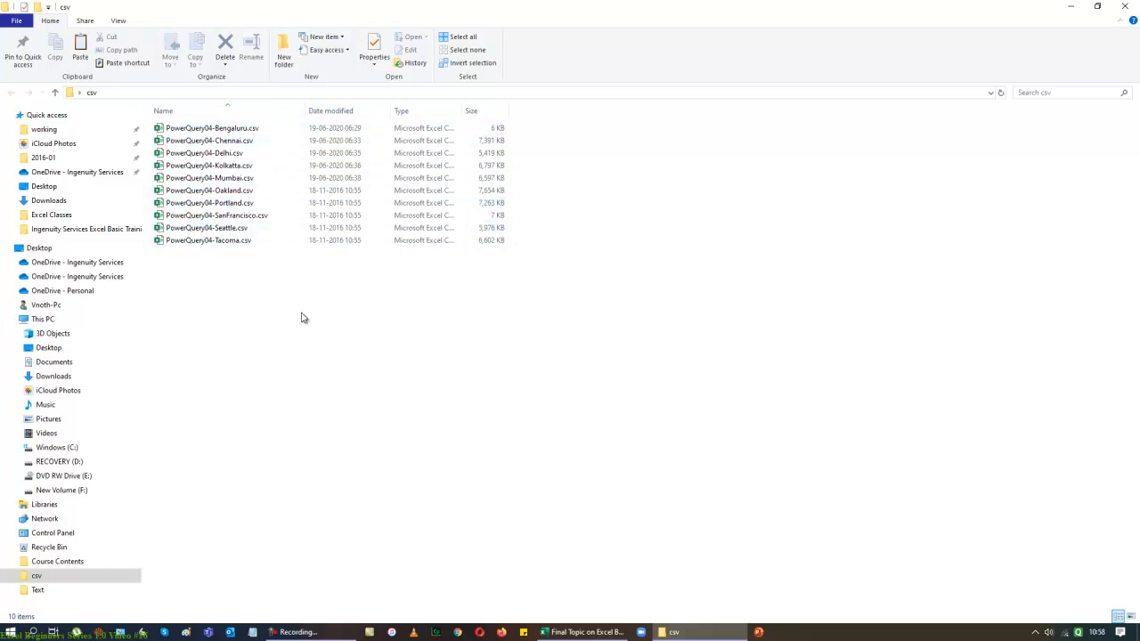
Step: Move the Oakland, Portland, SanFrancisco, Seattle and Tacoma CSV files into a new folder named US and return to the csv folder
left_click_drag(314, 313, 182, 189)
left_click(271, 418)
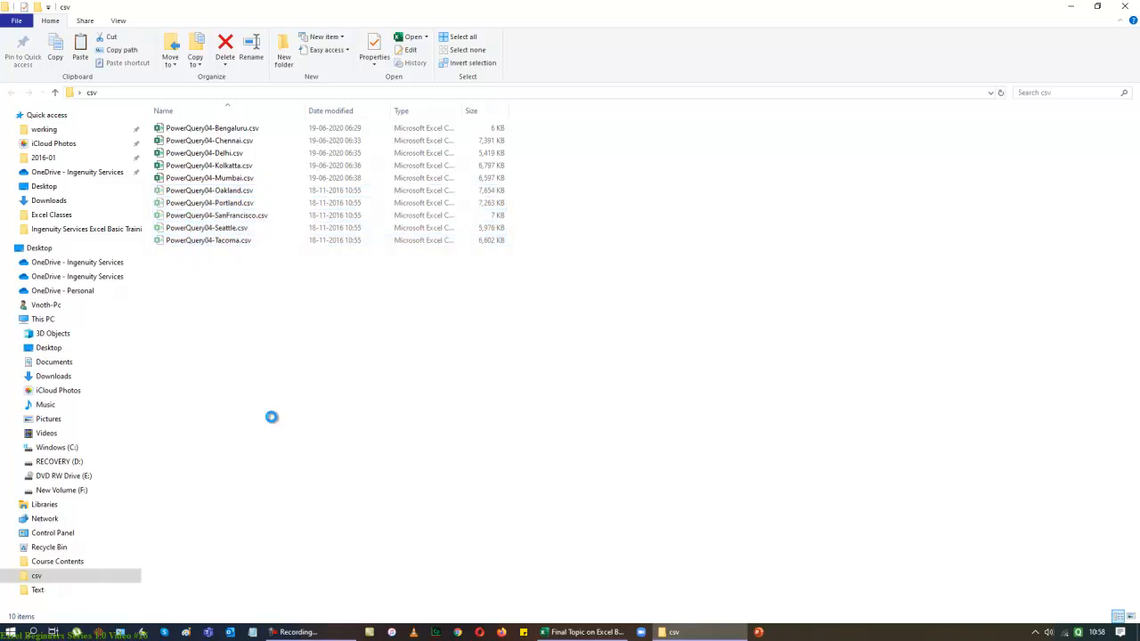
right_click(272, 418)
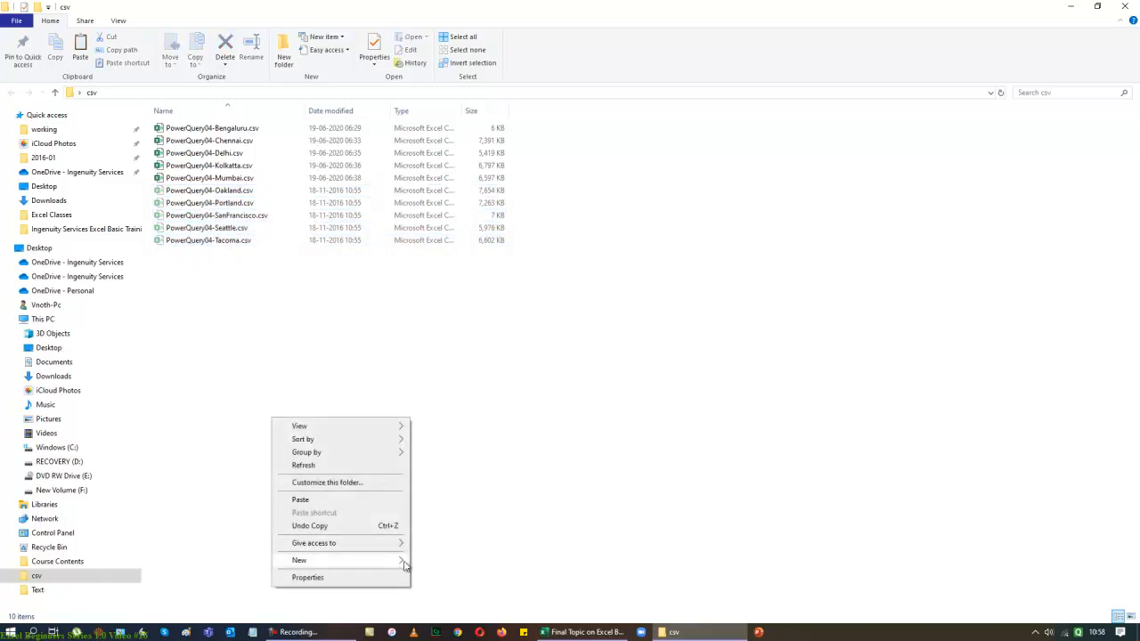
mouse_move(405, 563)
left_click(455, 412)
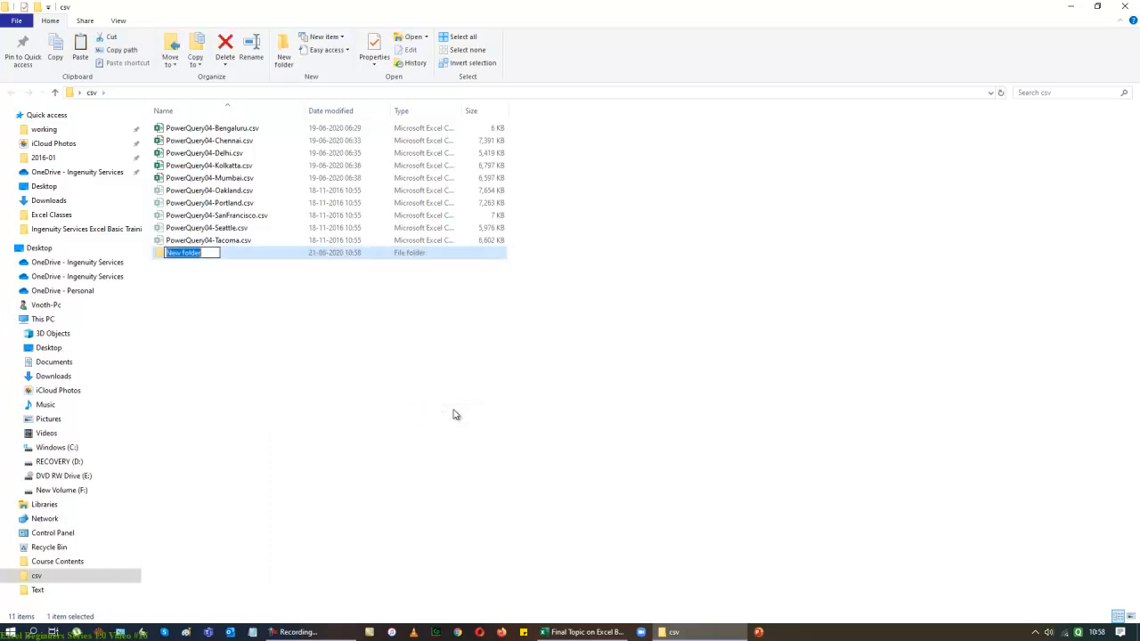
key("BackSpace")
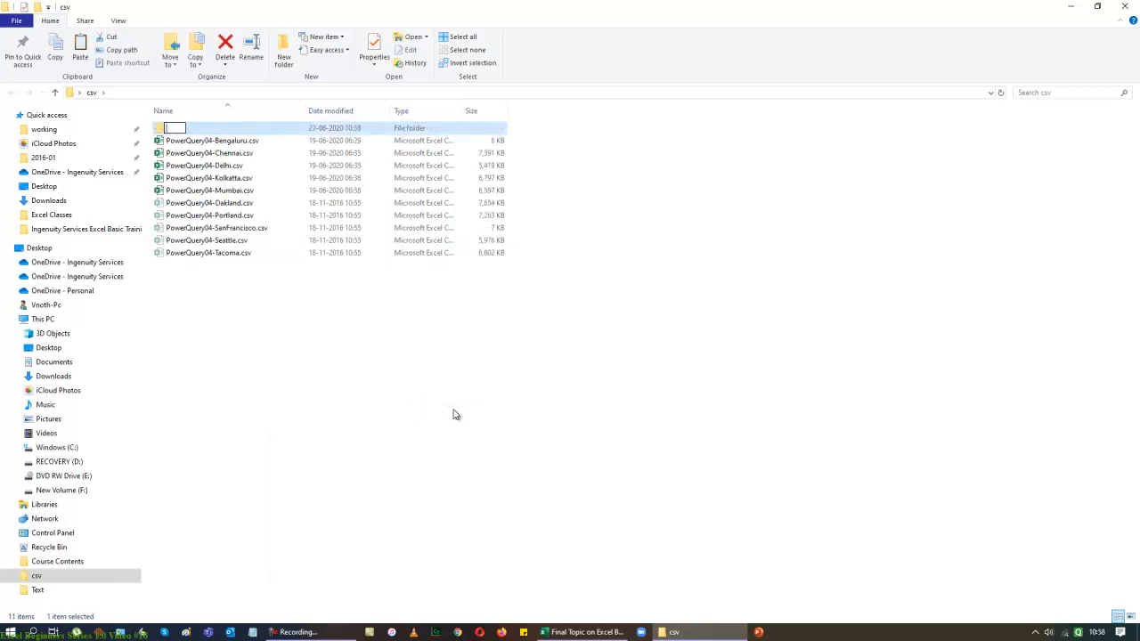
type("US")
key("Return")
key("Return")
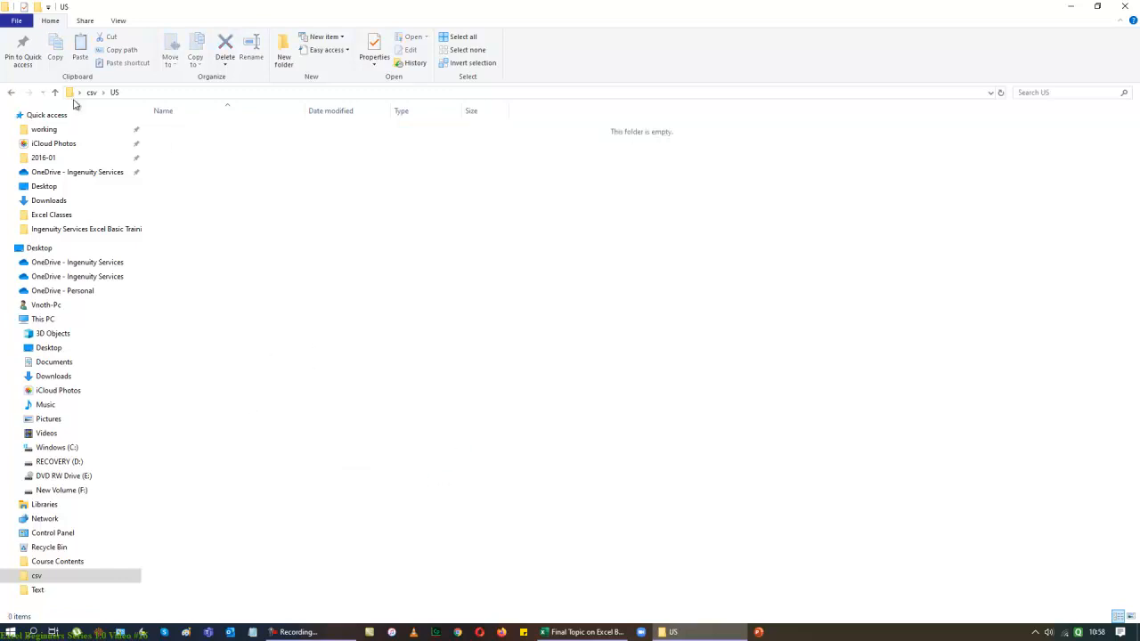
left_click(11, 92)
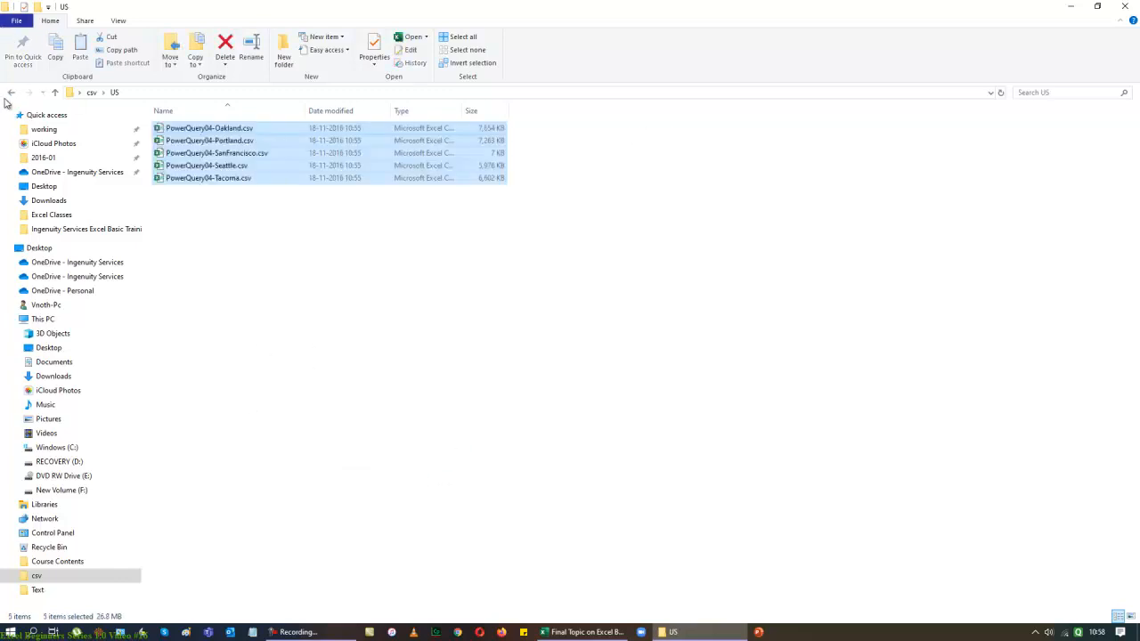
Step: Create a second new folder named India inside the csv folder
left_click(284, 59)
key("BackSpace")
type("India")
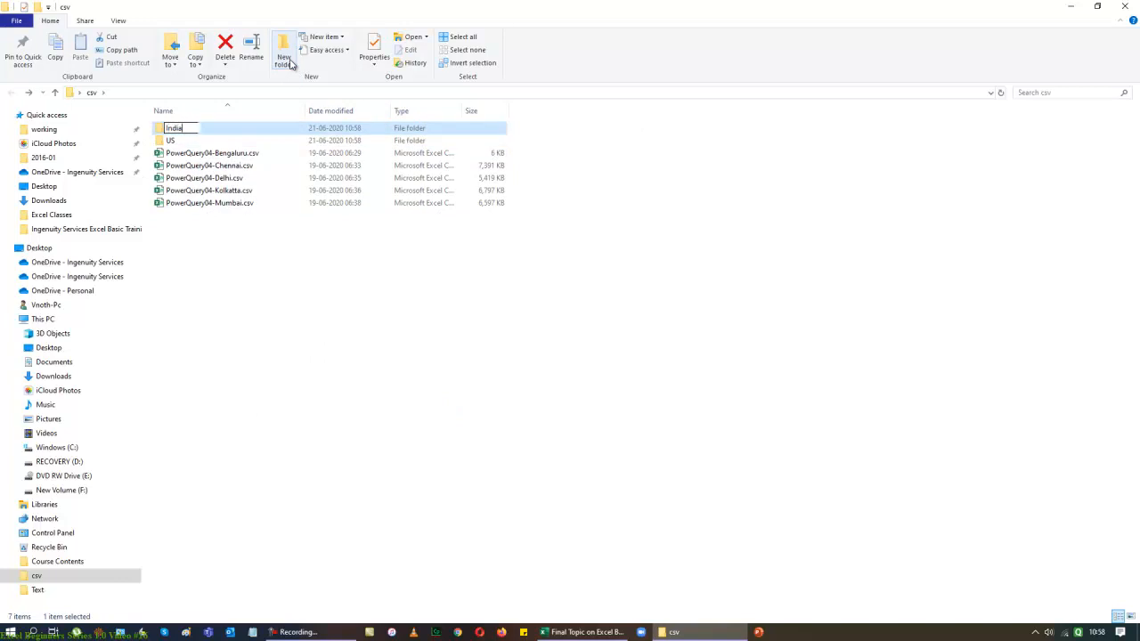
key("Return")
Step: Move the Bengaluru, Chennai, Delhi, Kolkatta and Mumbai CSV files into the India folder and return to the csv folder
key("Down")
key("Down")
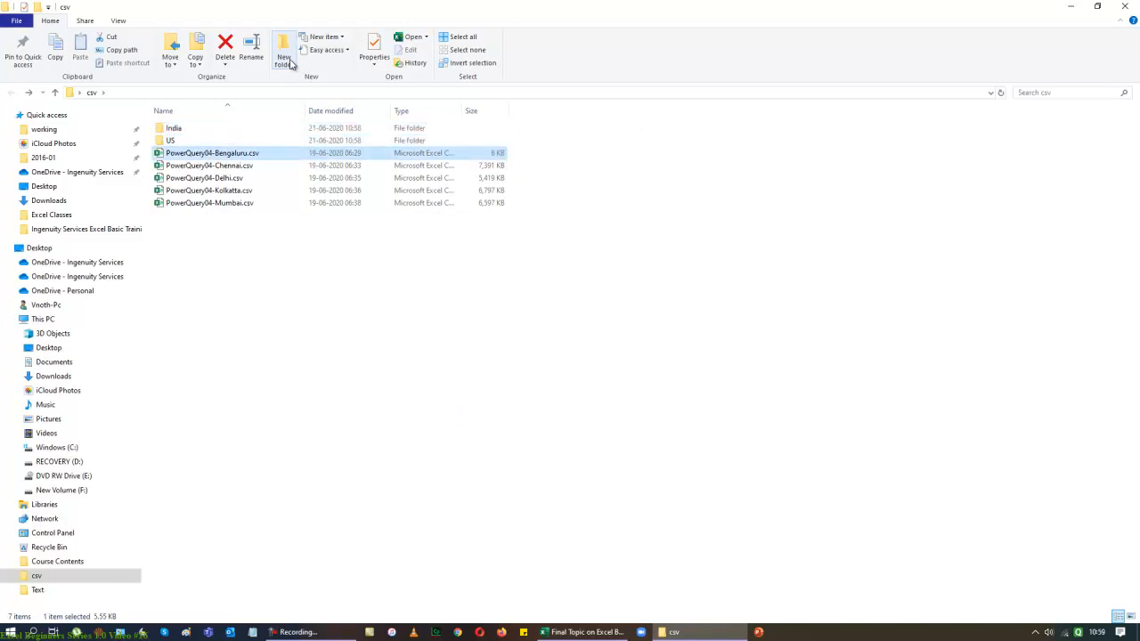
key("shift+Down")
key("shift+Down")
key("shift+Down")
key("shift+Down")
key("ctrl+x")
key("Up")
key("Up")
key("Up")
key("Up")
key("Up")
key("Up")
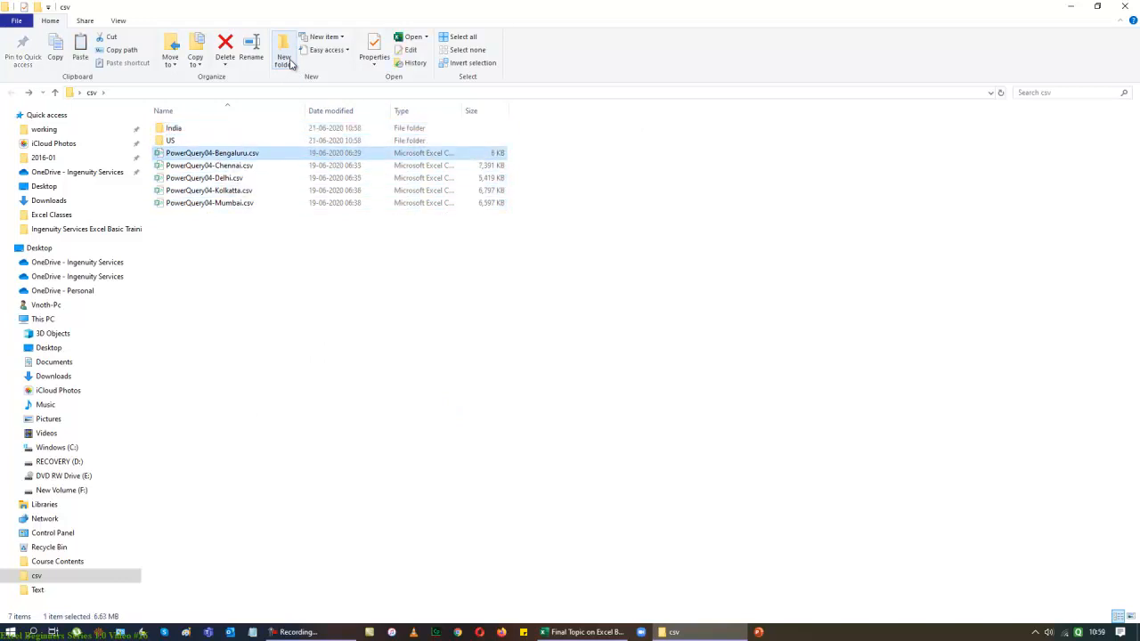
key("Return")
key("ctrl+v")
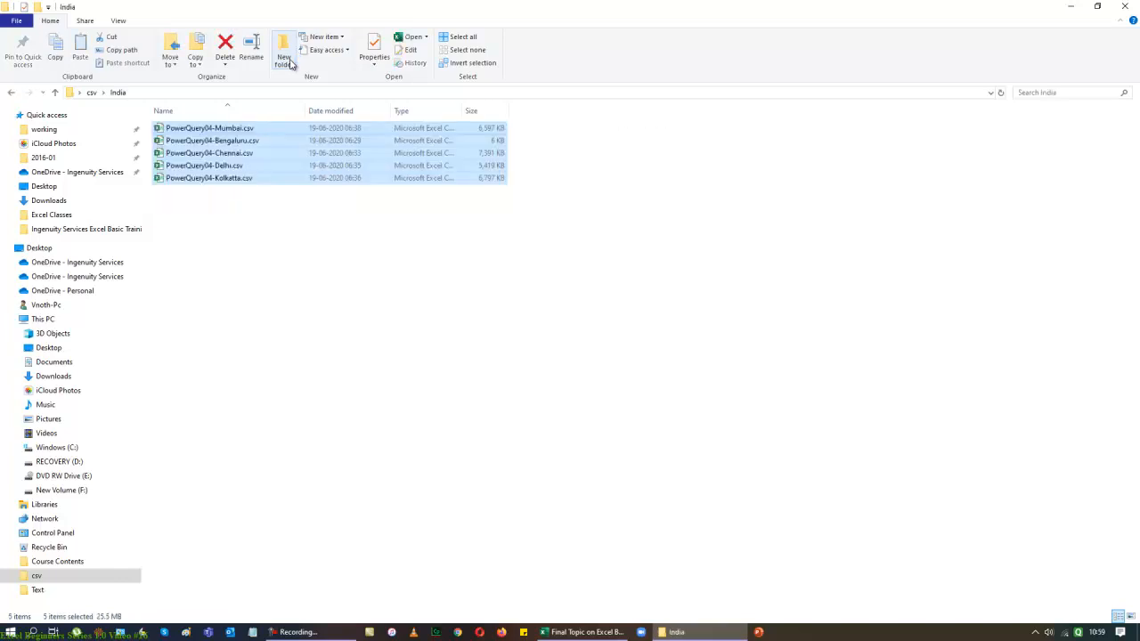
key("BackSpace")
left_click(260, 297)
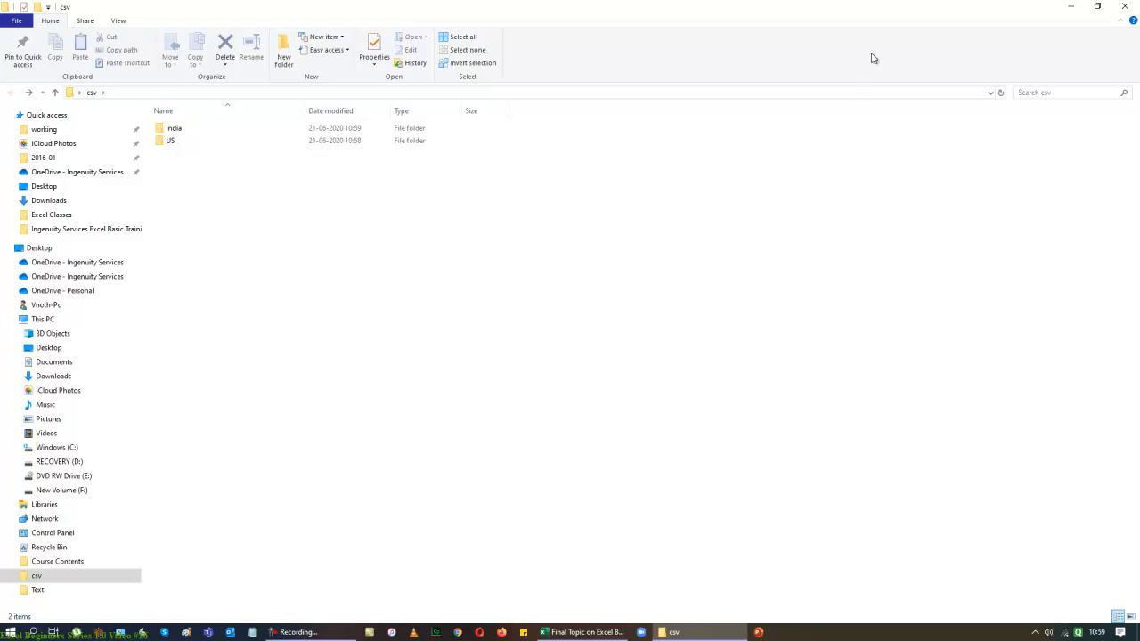
Step: Copy PowerQuery04-Chennai.csv and PowerQuery04-Kolkatta.csv from the India folder into the parent csv folder
left_click(174, 128)
key("Return")
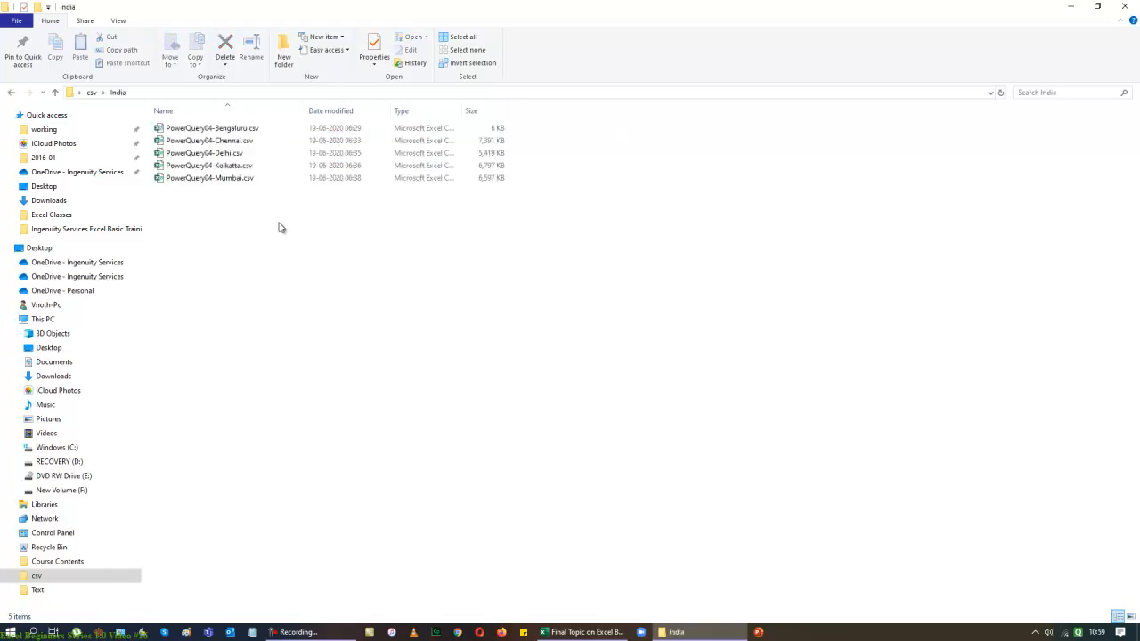
left_click(249, 146)
left_click(248, 168, "ctrl")
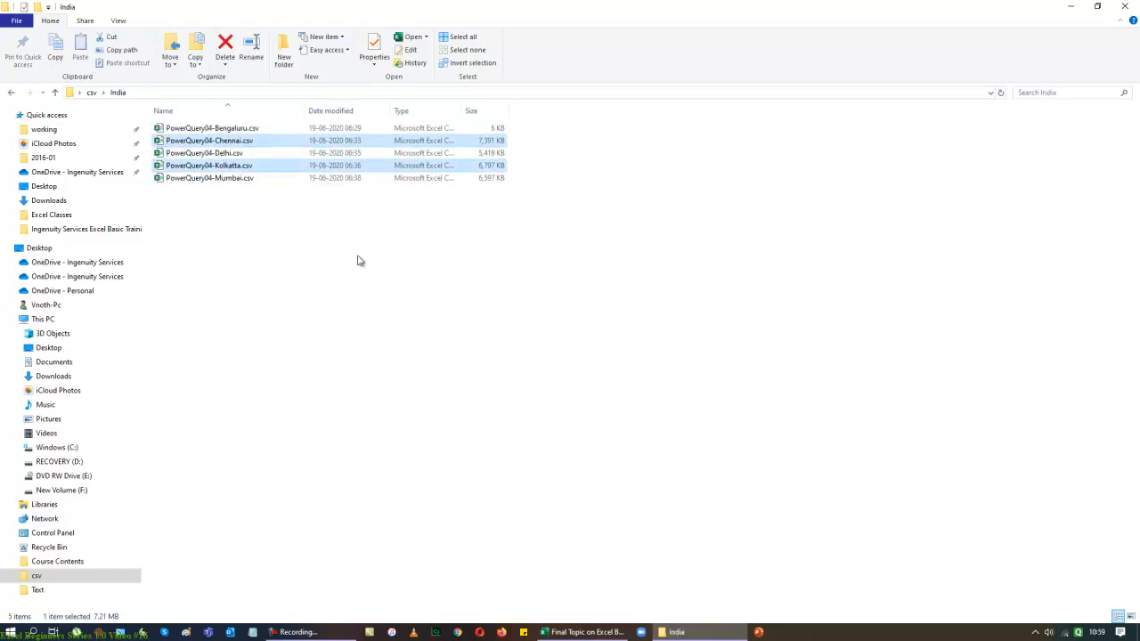
left_click(11, 92)
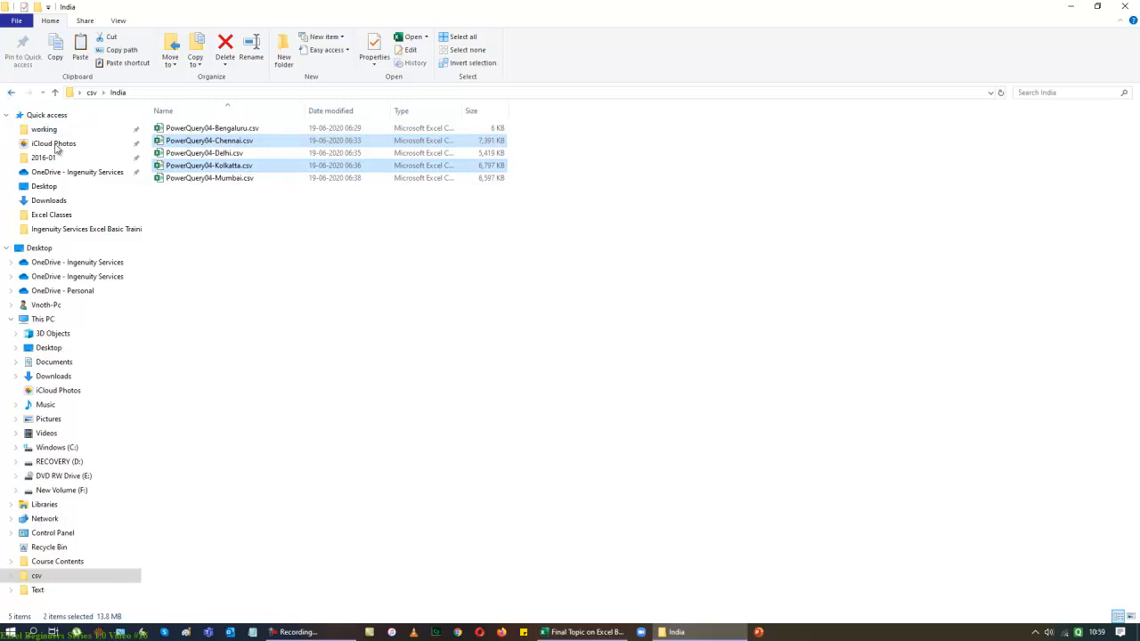
key("ctrl+v")
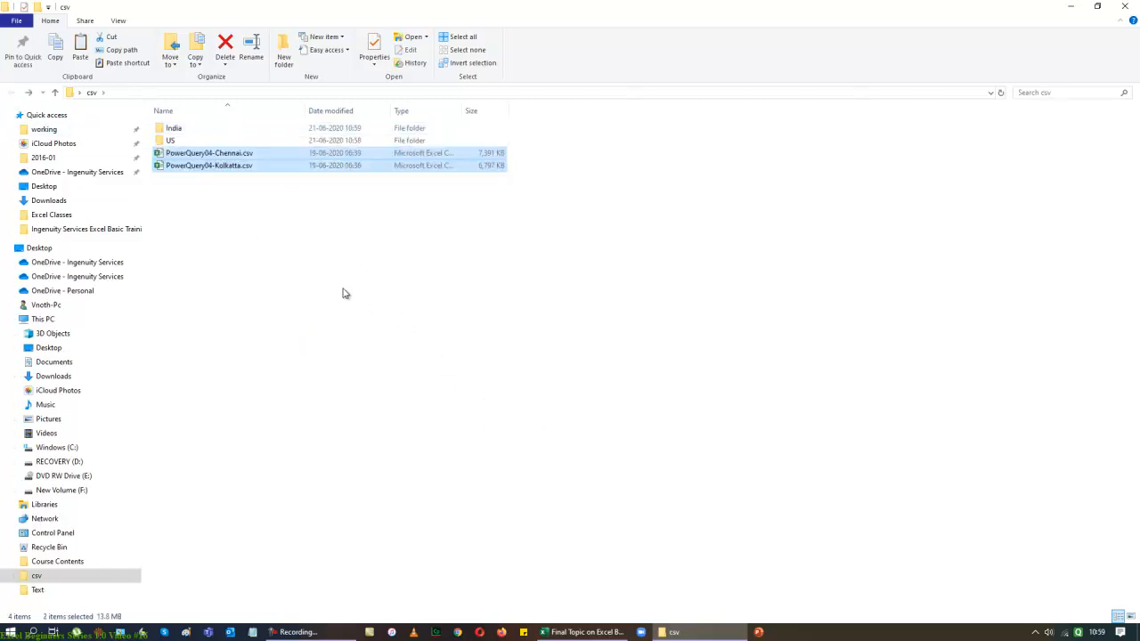
Step: Delete PowerQuery04-Chennai.csv and PowerQuery04-Kolkatta.csv from the India folder, sending them to the Recycle Bin
left_click(169, 129)
double_click(168, 130)
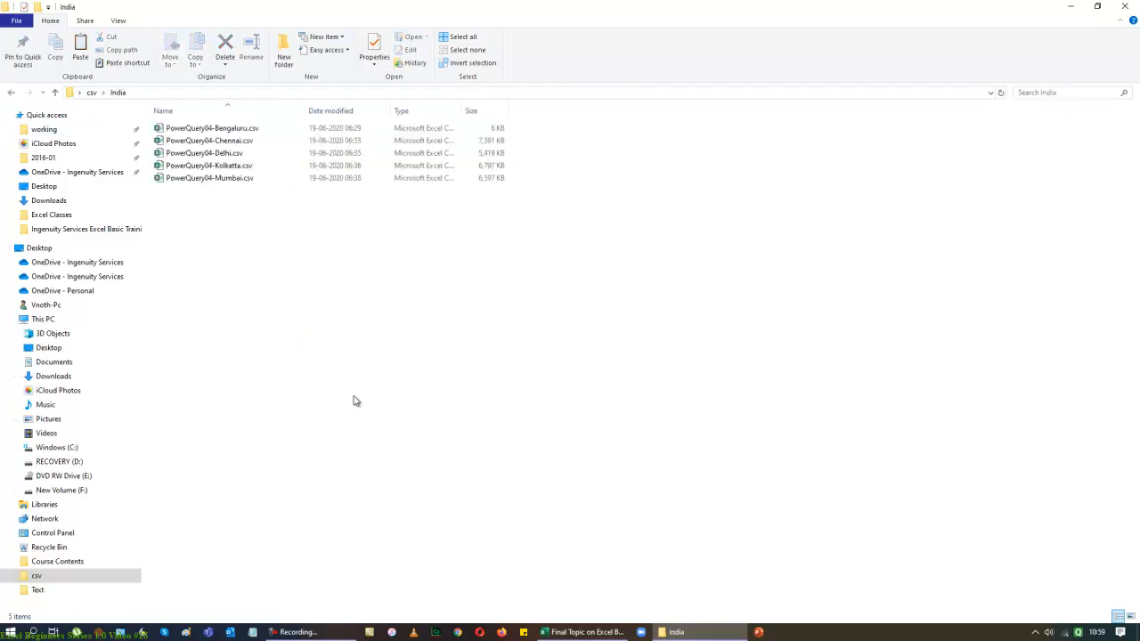
left_click(14, 95)
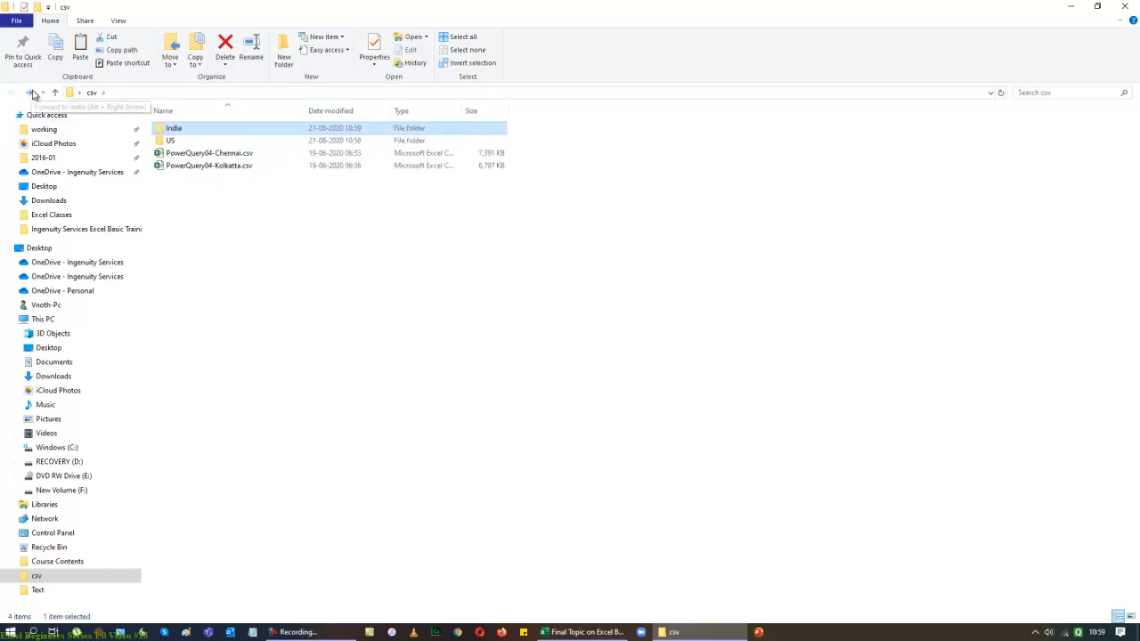
left_click(31, 93)
left_click(206, 143)
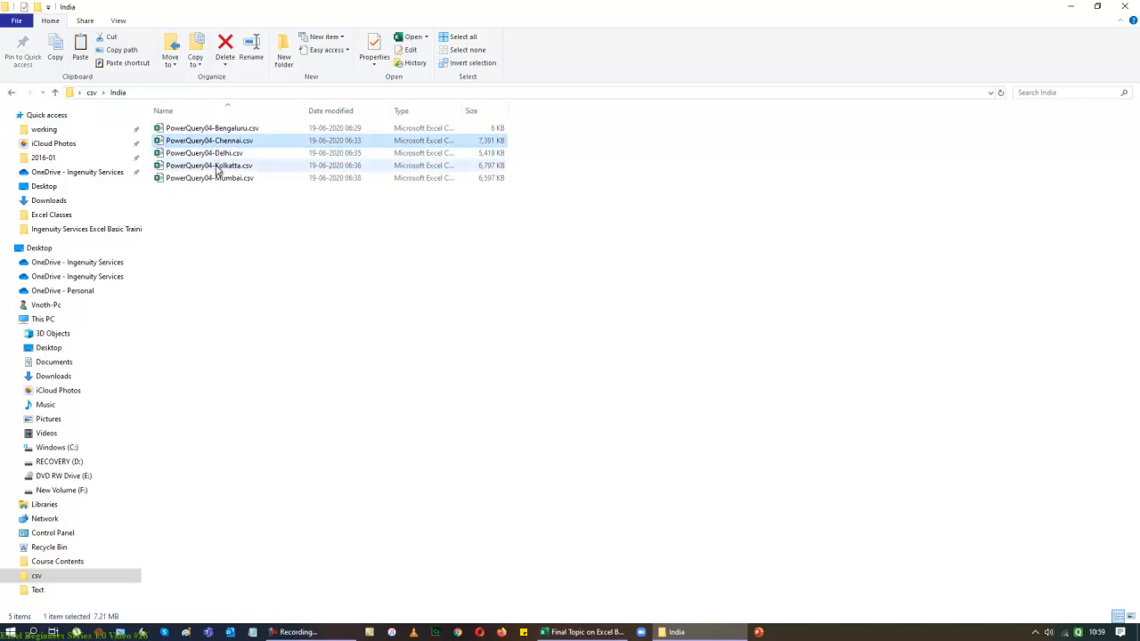
left_click(216, 166, "ctrl")
key("Delete")
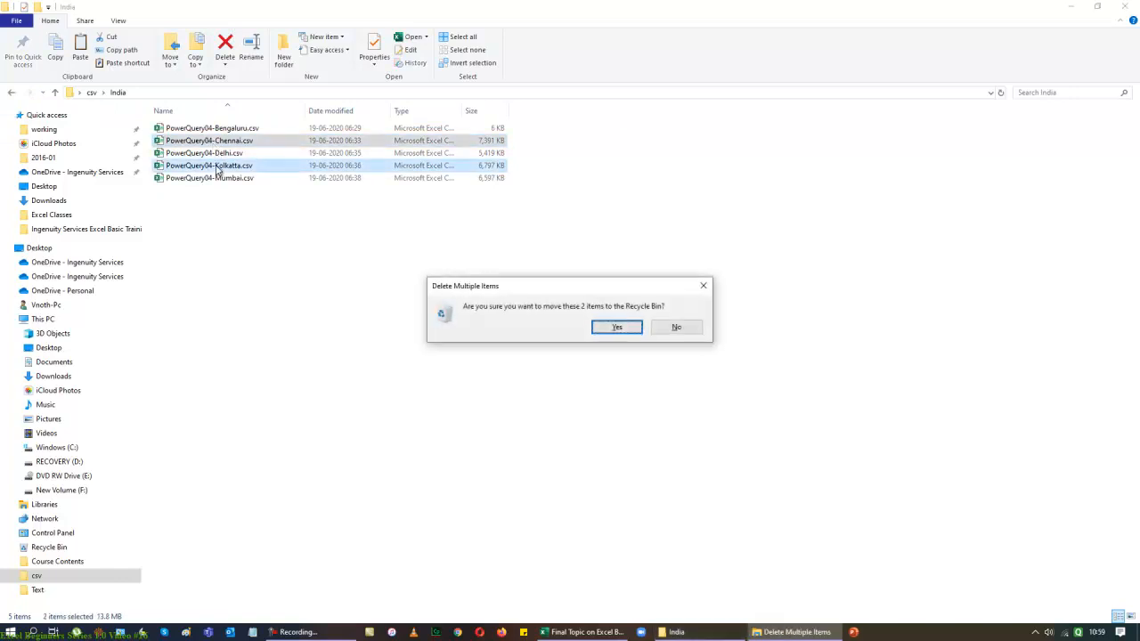
key("Return")
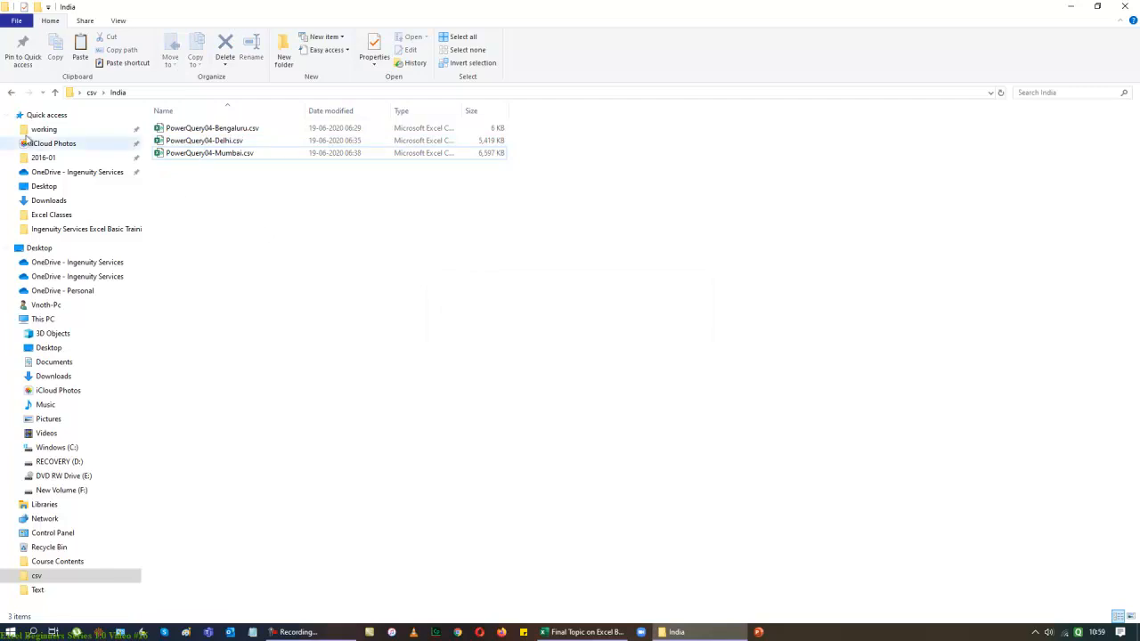
Step: Go back to the csv folder, close its window, and switch back to the Excel workbook
left_click(11, 93)
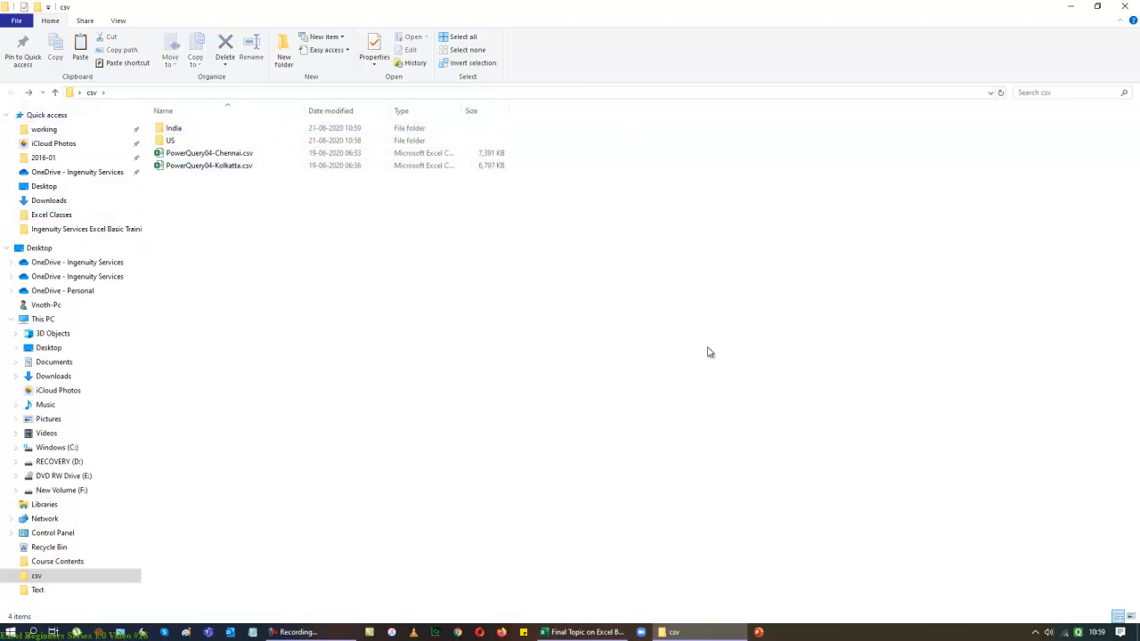
left_click(1124, 7)
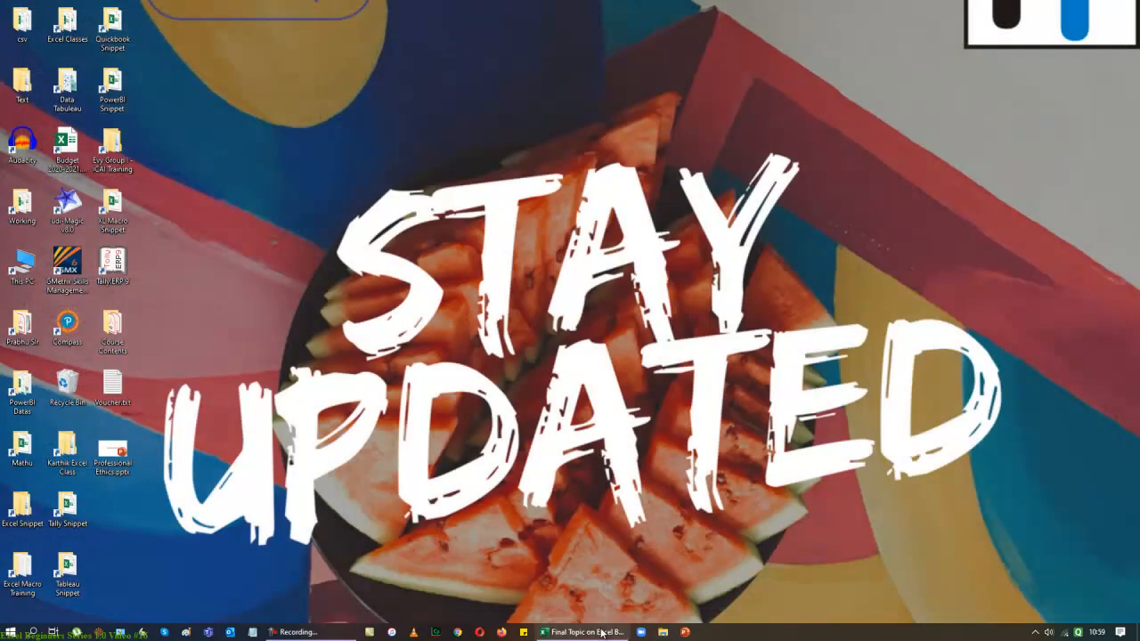
left_click(599, 633)
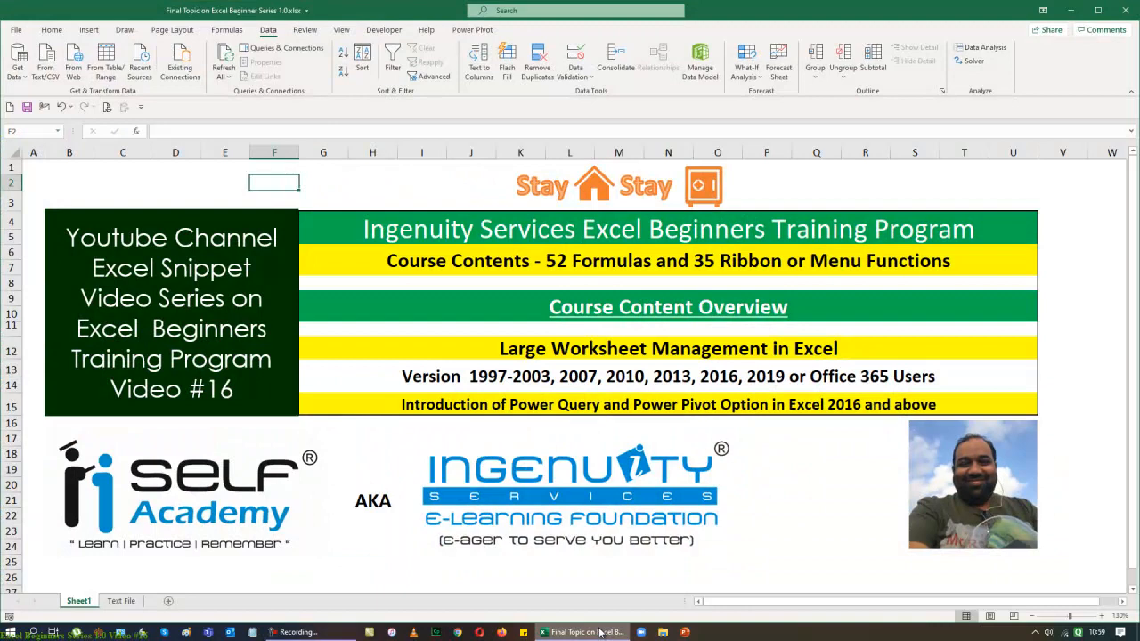
Step: Import from a folder using the India folder inside csv on the Desktop, opening its file list for transformation in Power Query
left_click(18, 66)
mouse_move(48, 101)
left_click(218, 214)
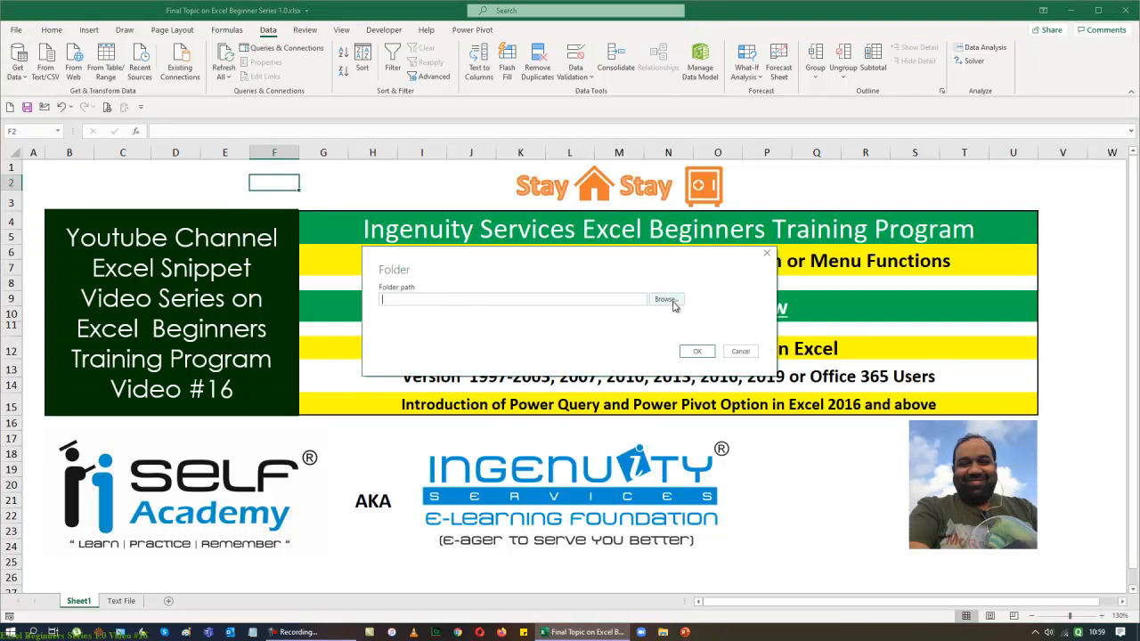
left_click(672, 303)
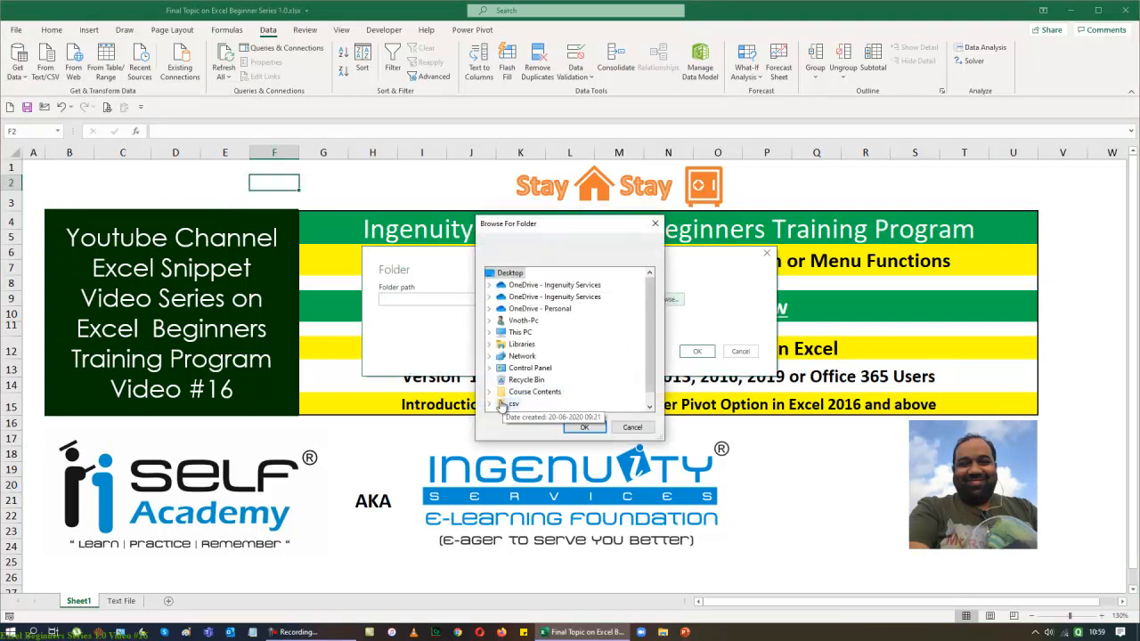
left_click(493, 406)
left_click(525, 392)
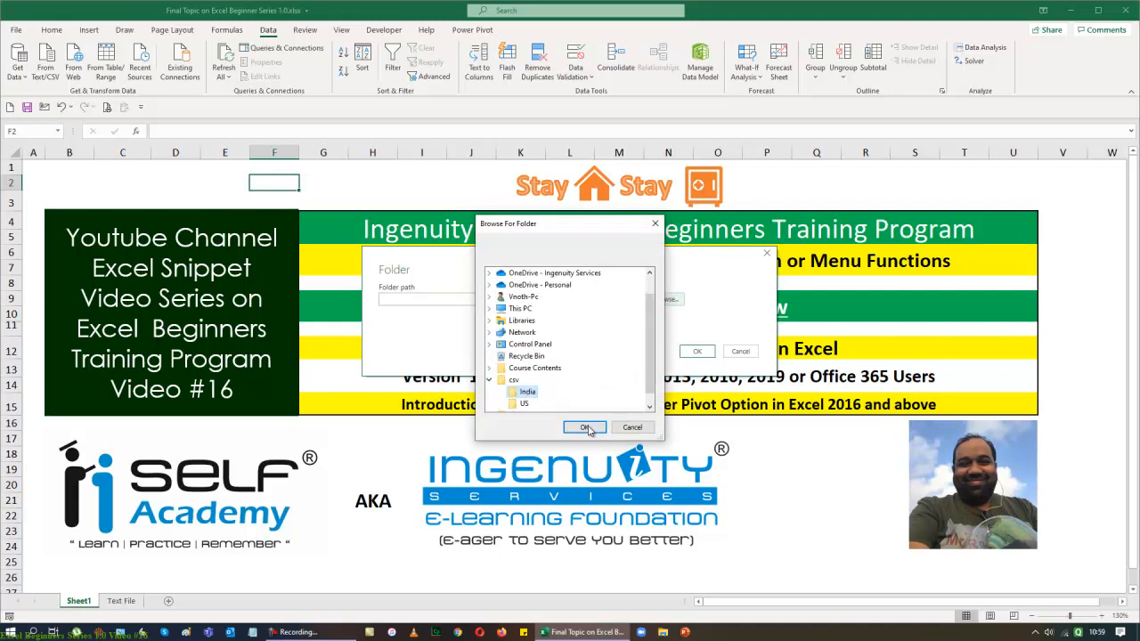
left_click(585, 427)
left_click(697, 352)
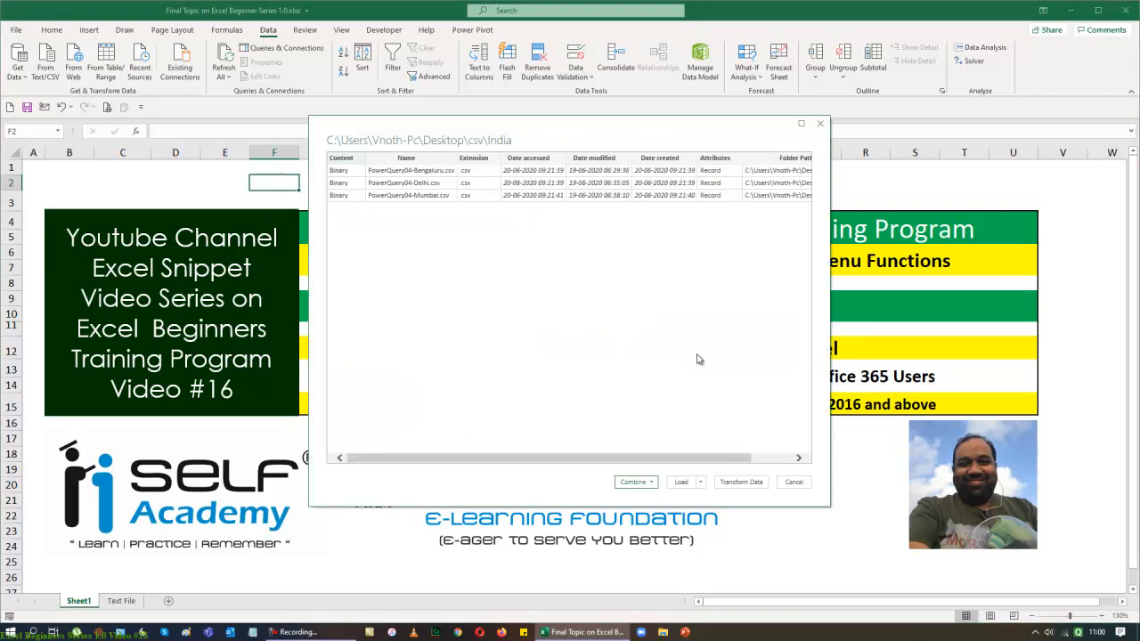
left_click(745, 484)
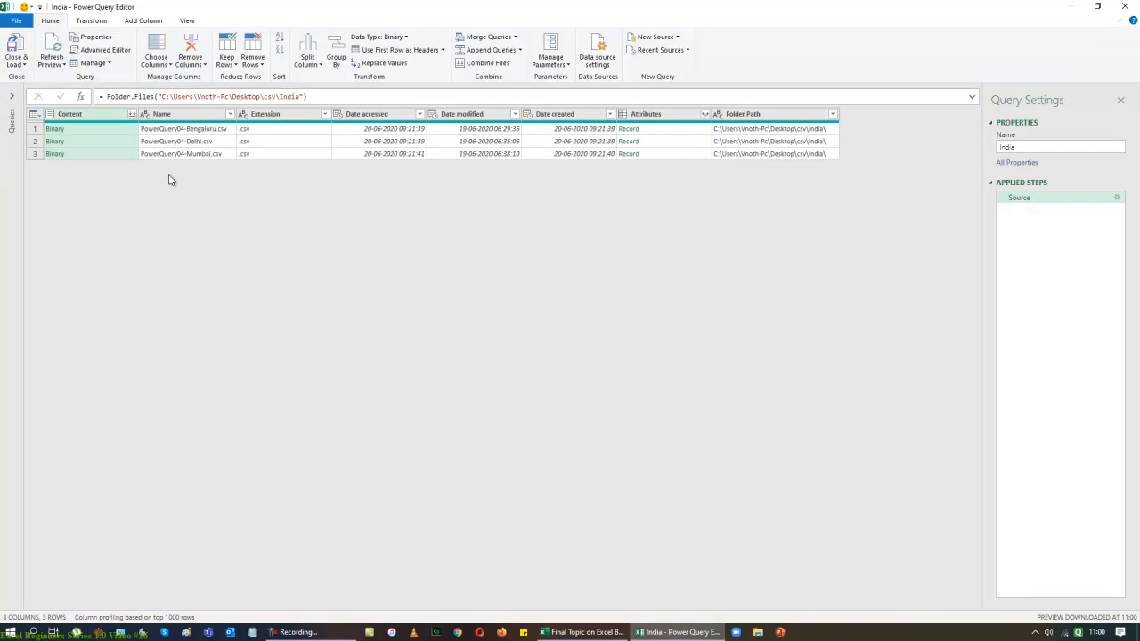
Step: Remove all columns except Content and combine the India CSV files, using the first file as sample with comma delimiter
right_click(100, 115)
left_click(126, 149)
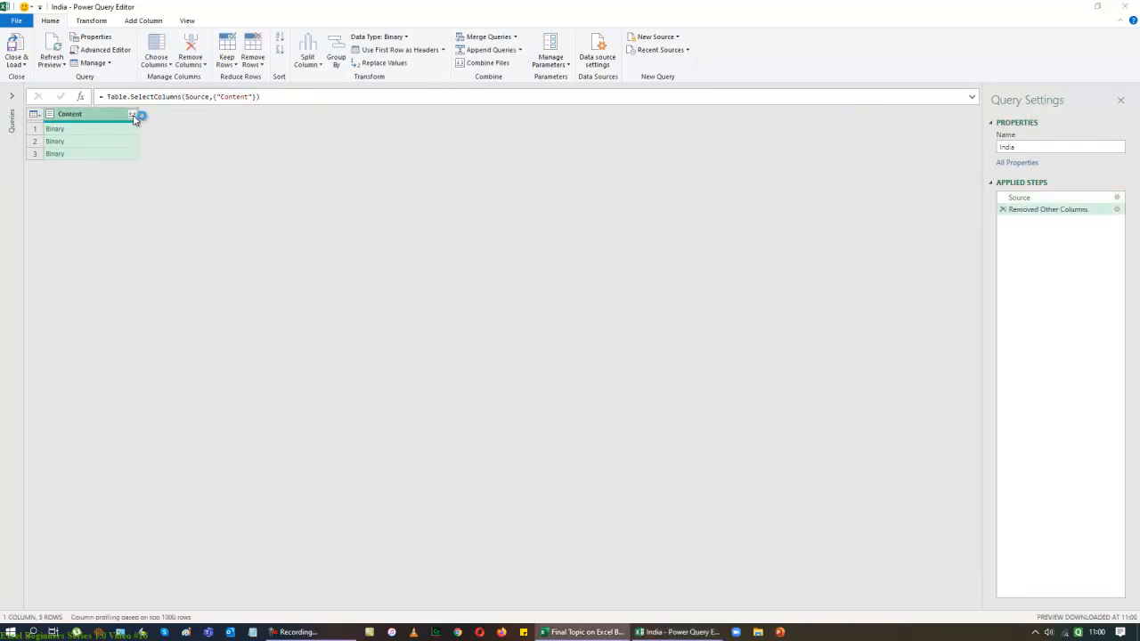
left_click(133, 116)
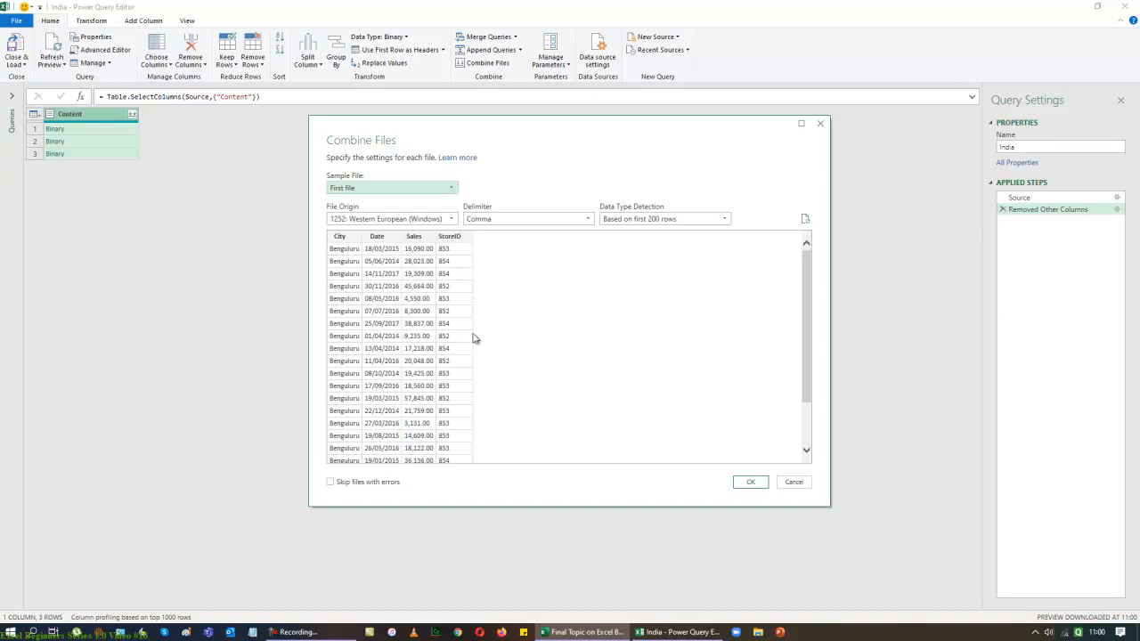
left_click(750, 482)
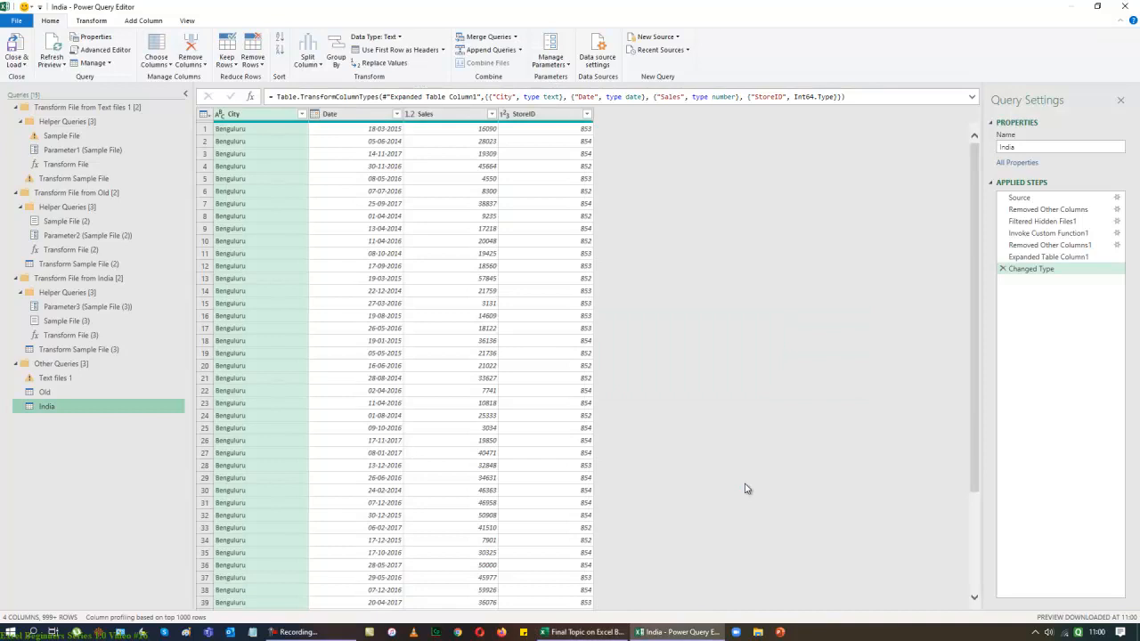
Step: Check the City and Date column types and change the Sales column to Whole Number, replacing the current conversion
left_click(219, 114)
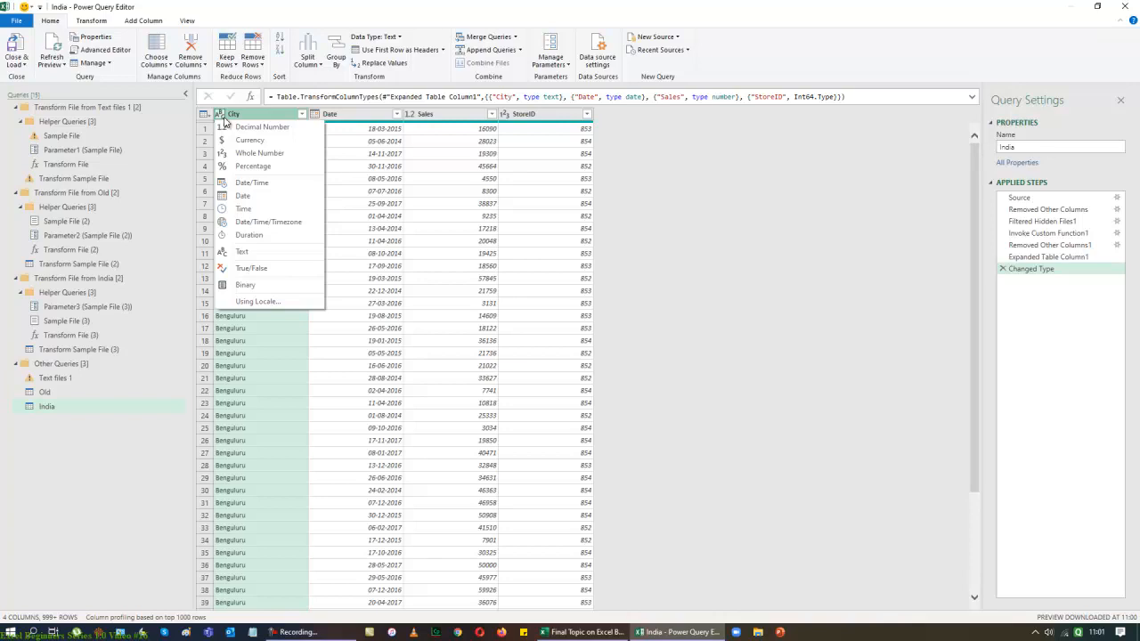
left_click(713, 333)
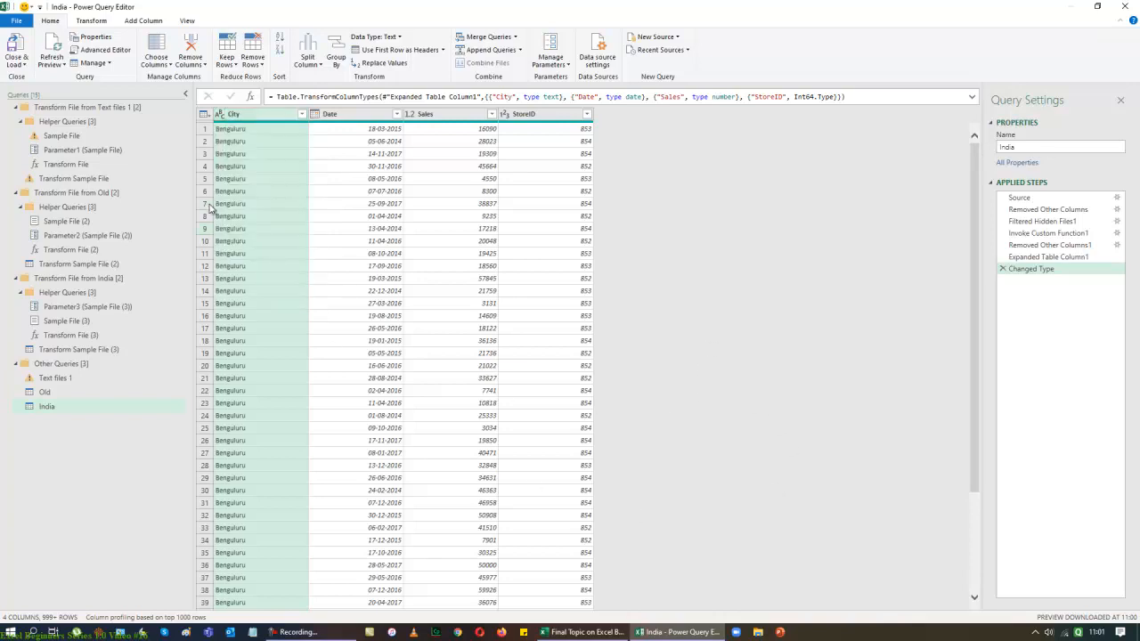
left_click(315, 115)
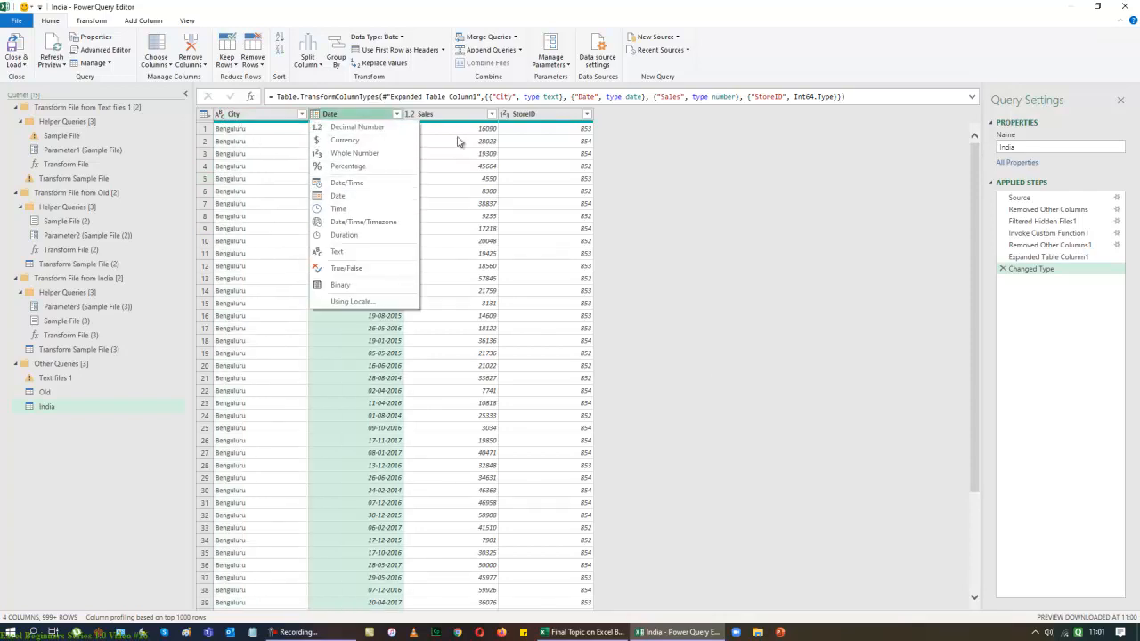
left_click(410, 115)
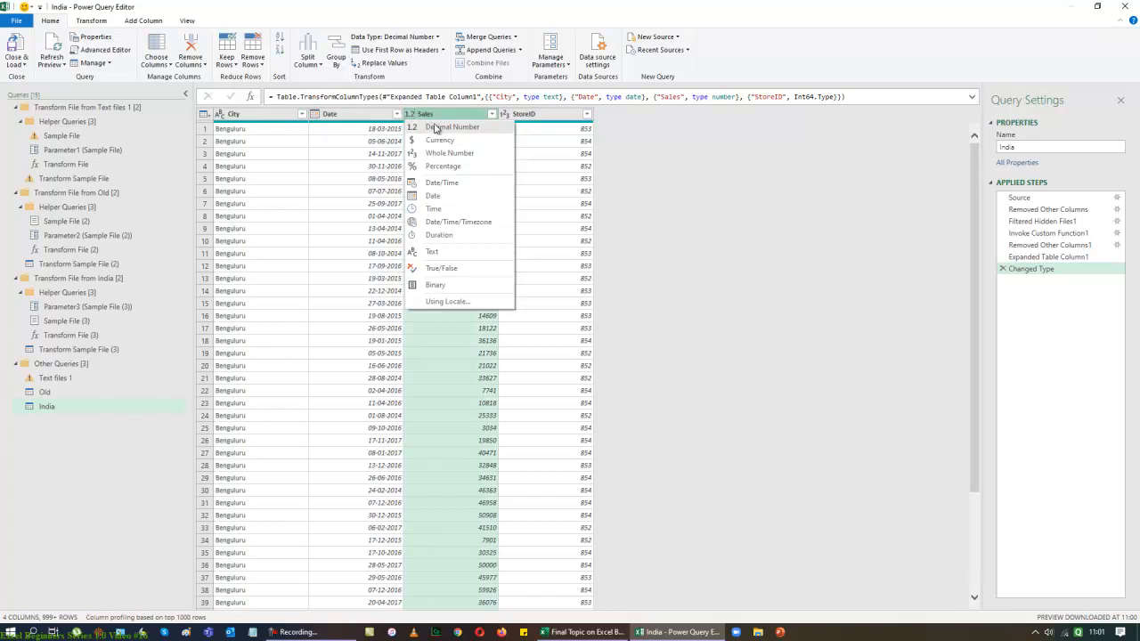
left_click(481, 152)
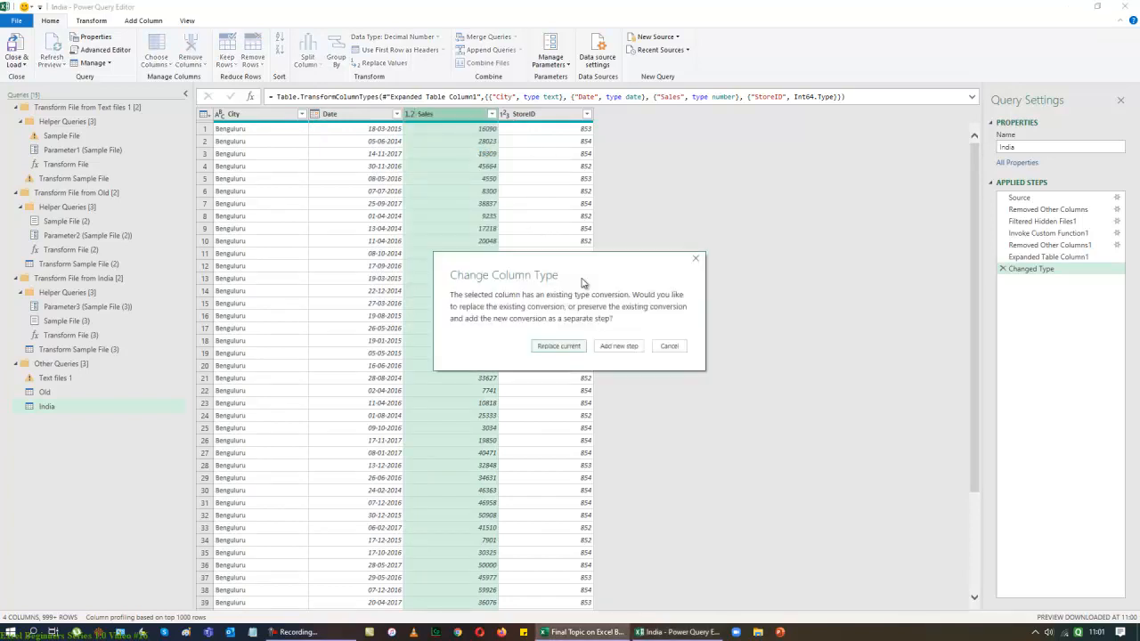
left_click(568, 349)
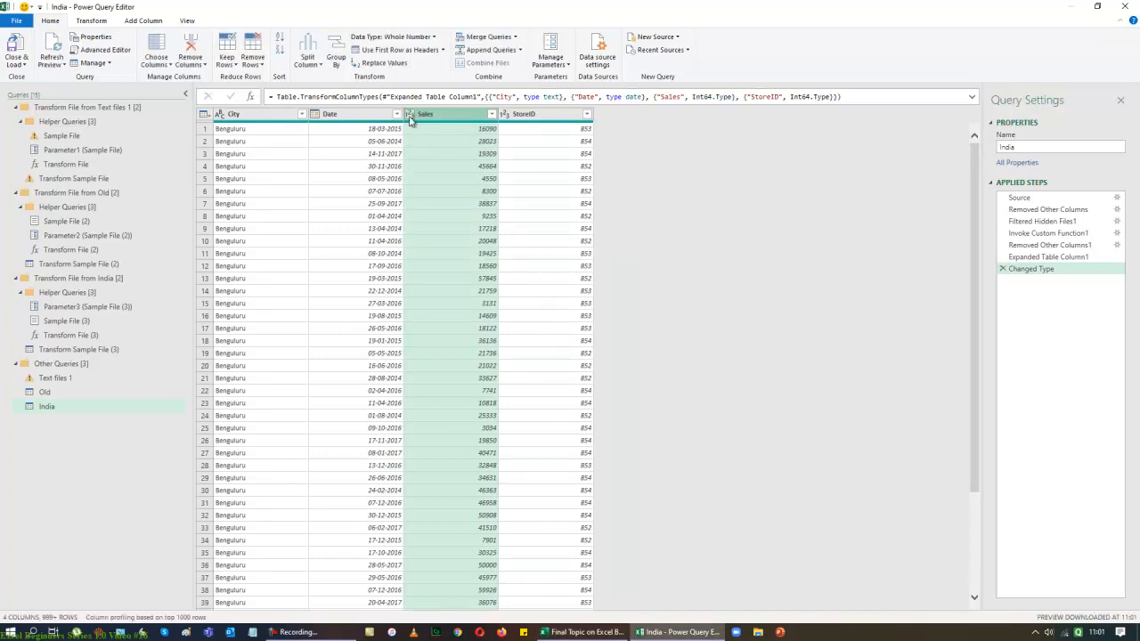
Step: Check the data types of Sales and StoreID, and load the India query into the workbook as a table
left_click(409, 119)
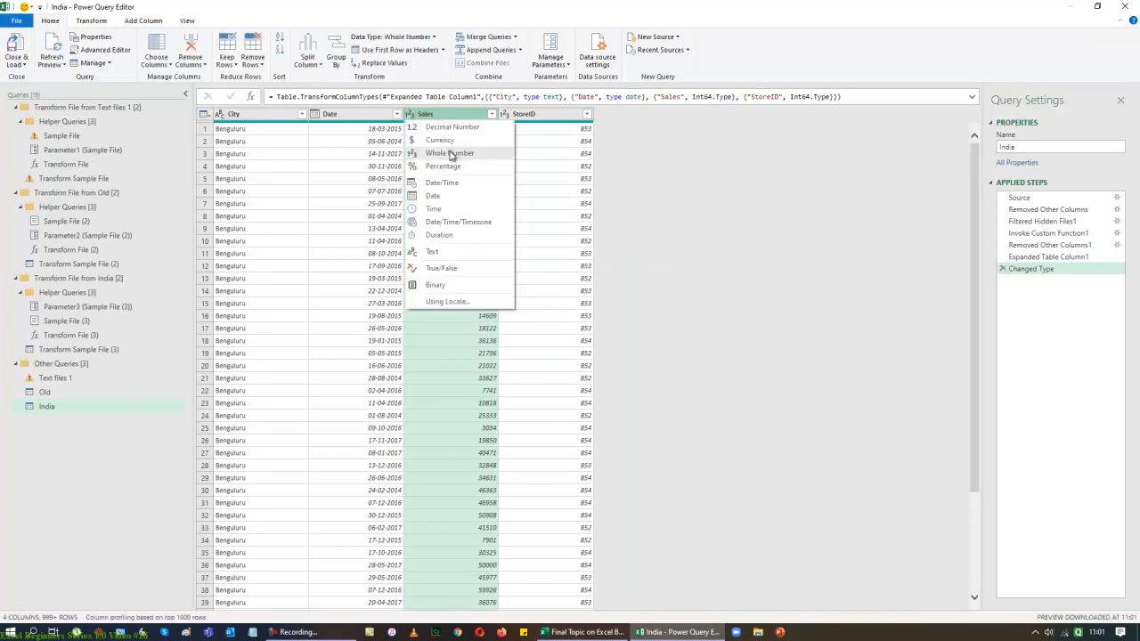
left_click(552, 119)
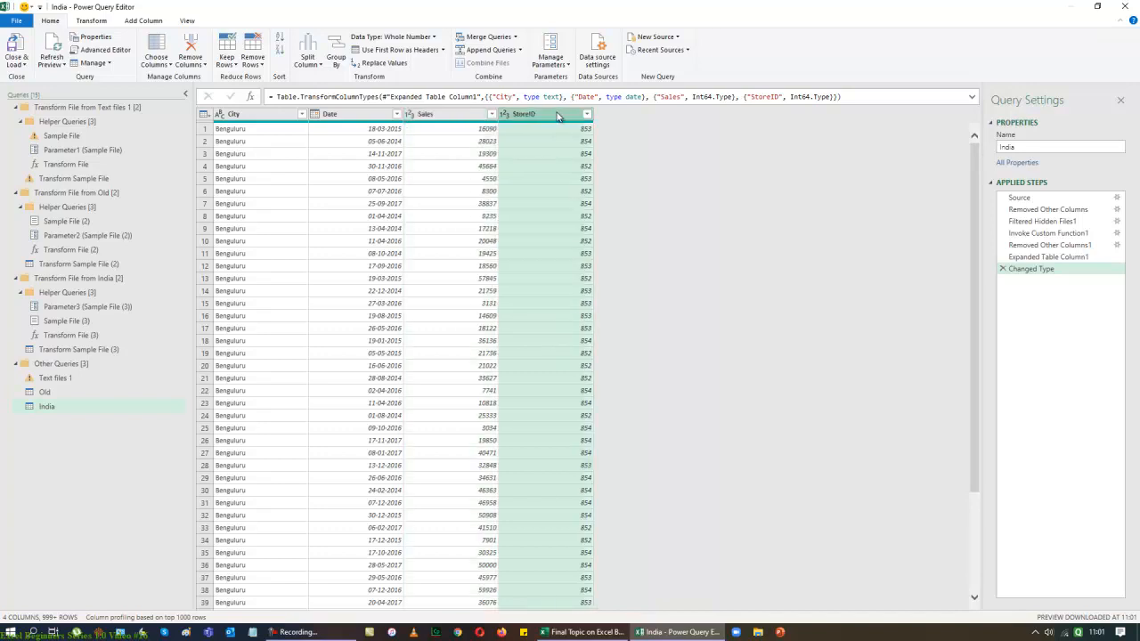
left_click(509, 117)
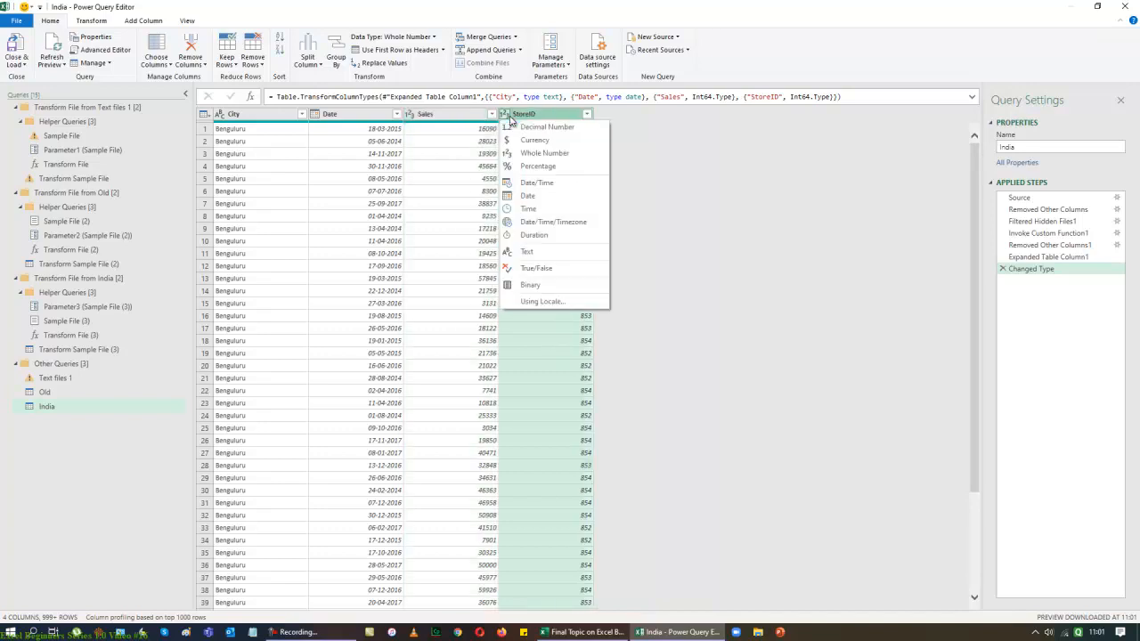
left_click(711, 233)
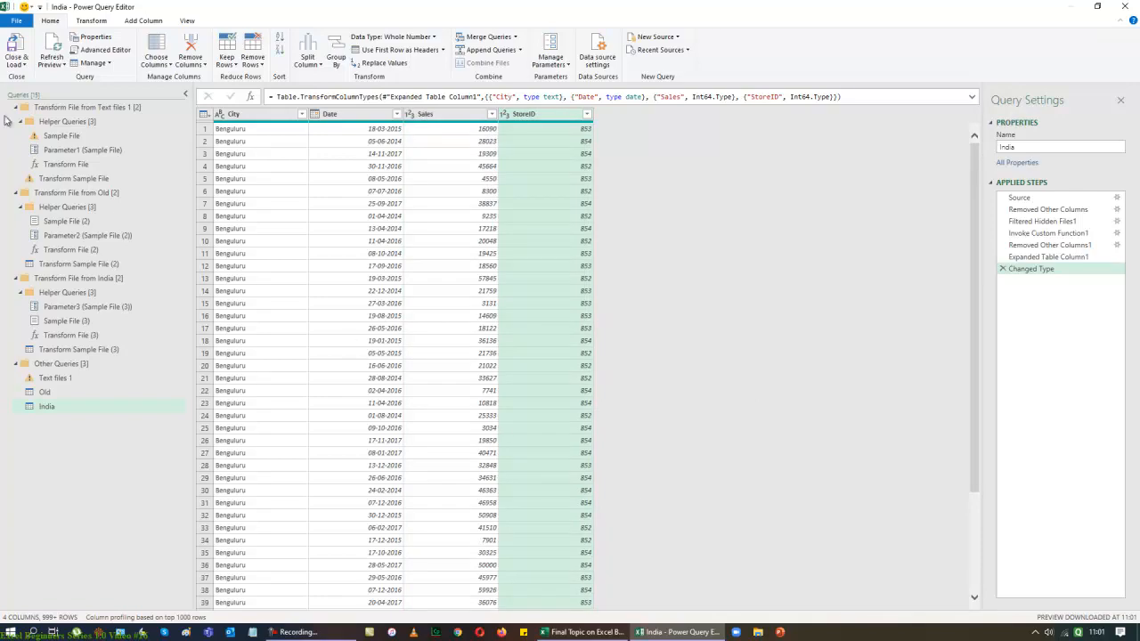
left_click(16, 65)
left_click(36, 76)
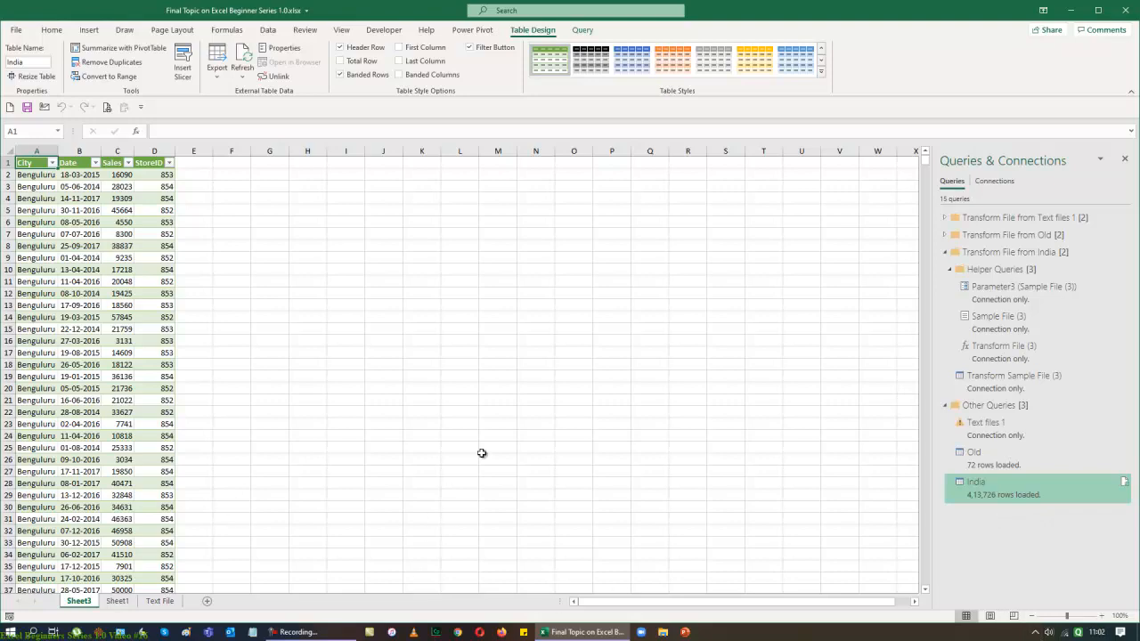
Step: Create a PivotTable from the India table on the existing worksheet at cell J1 of Sheet3
left_click(89, 30)
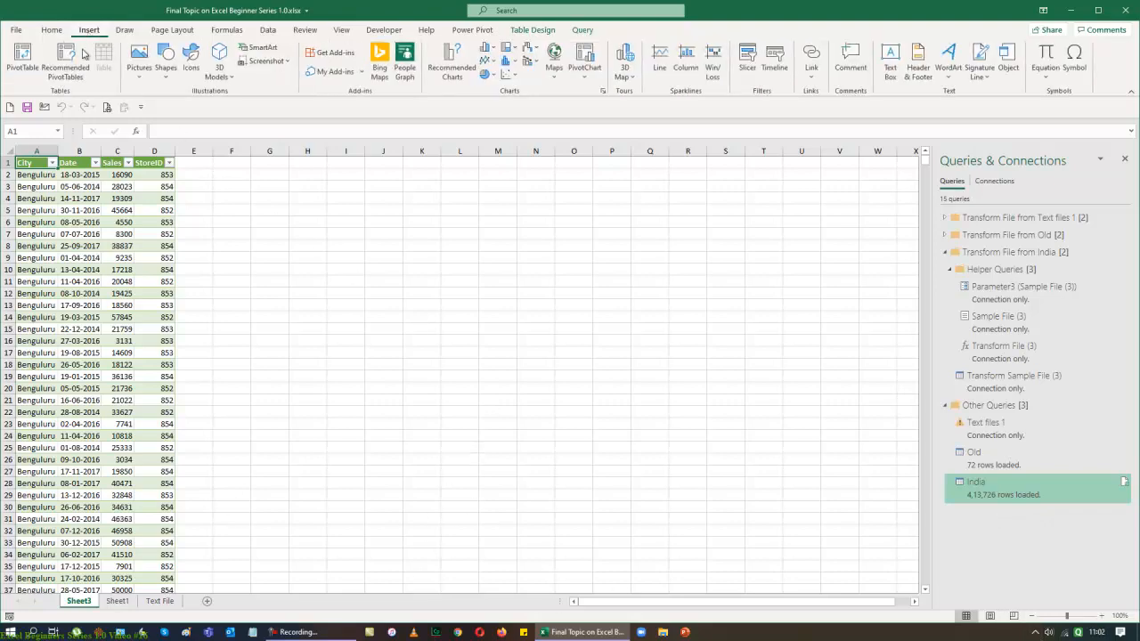
left_click(33, 63)
left_click(454, 297)
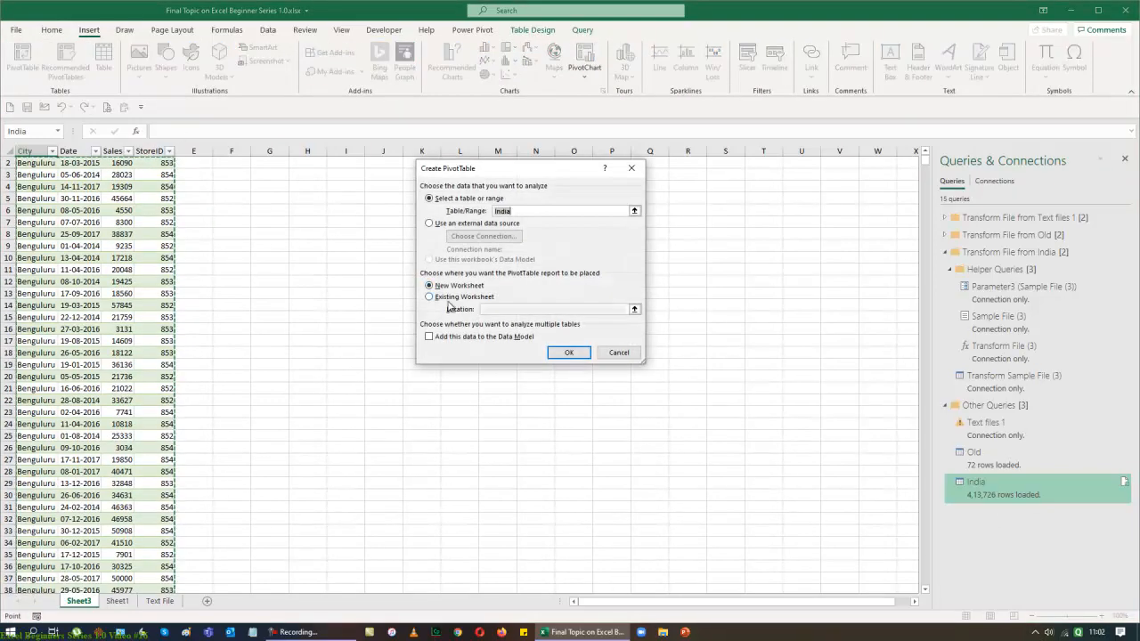
left_click(634, 309)
scroll(483, 407, "up", 1)
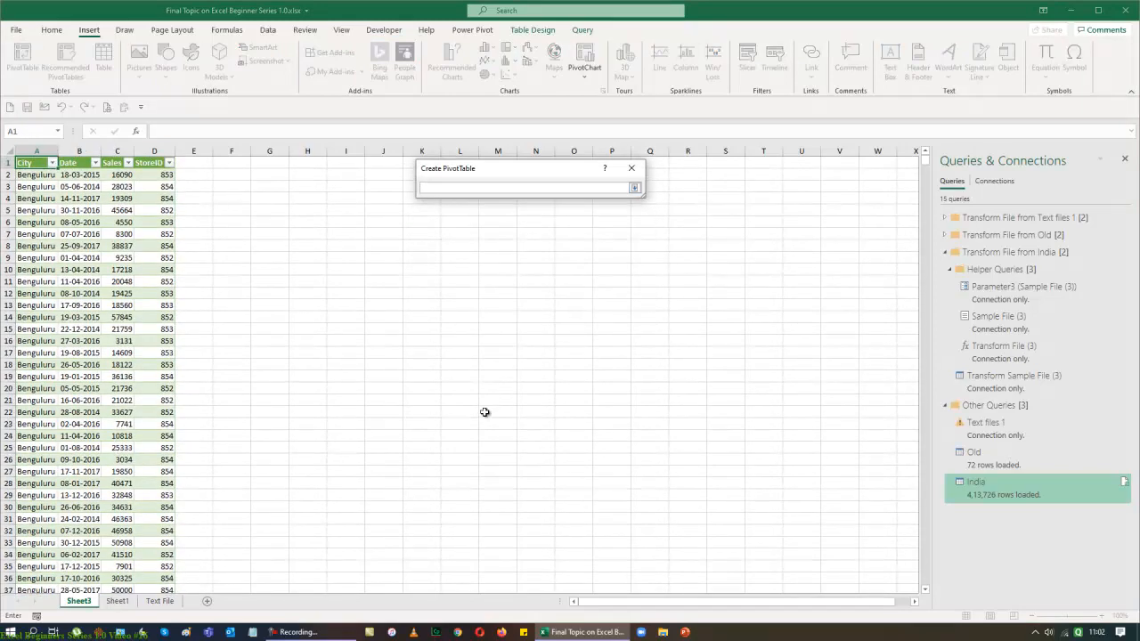
left_click(381, 160)
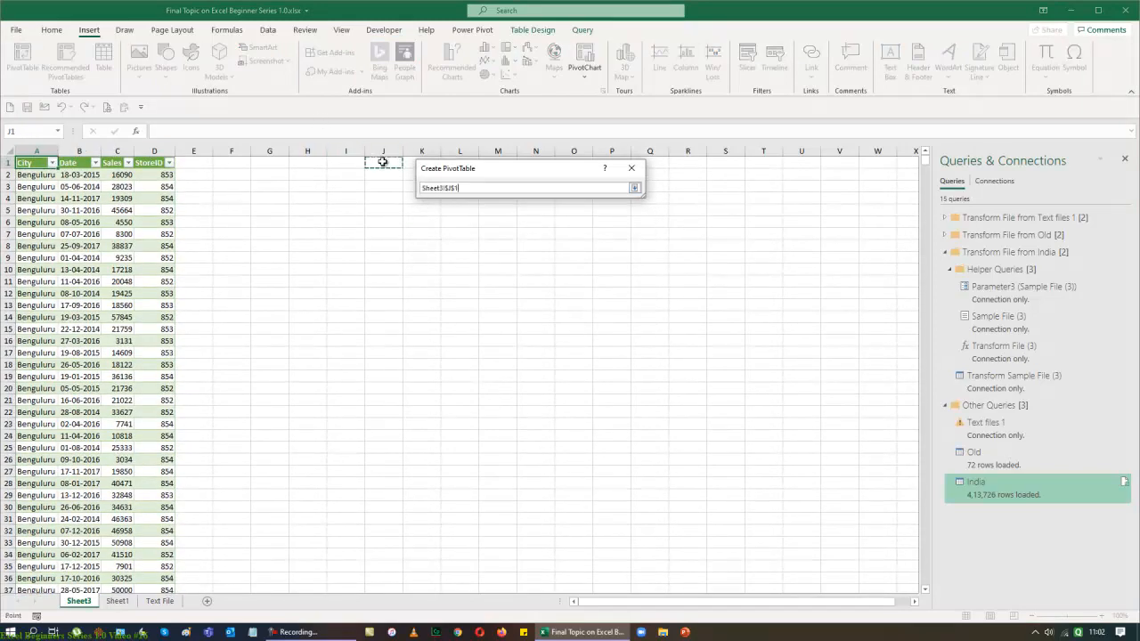
left_click(634, 187)
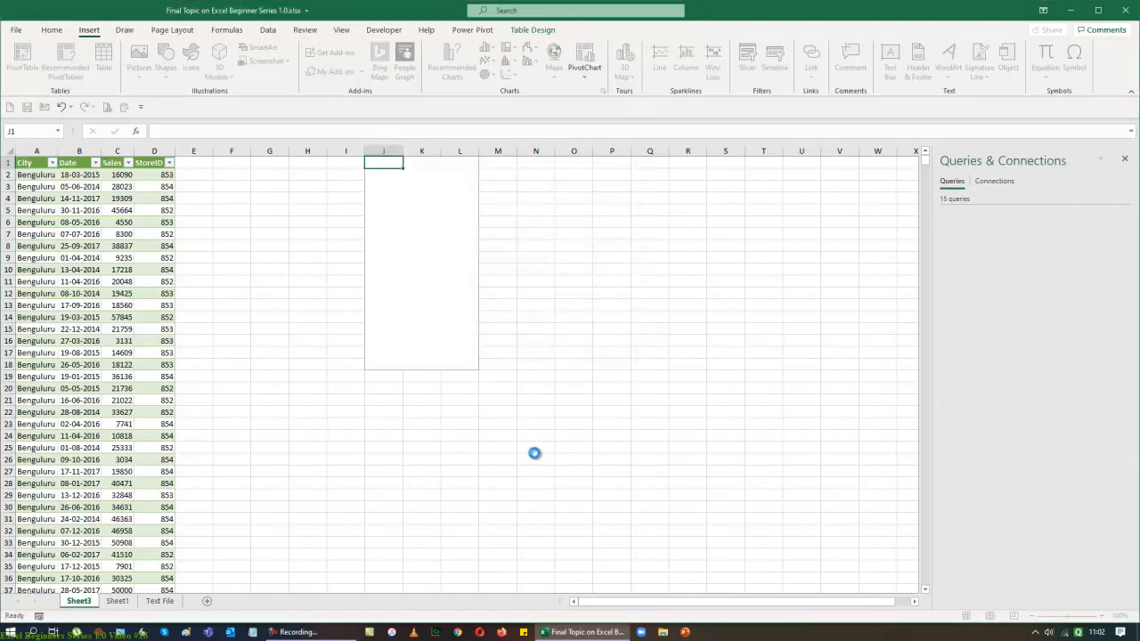
Step: Add City to the PivotTable rows and Sales to its values
left_click(944, 224)
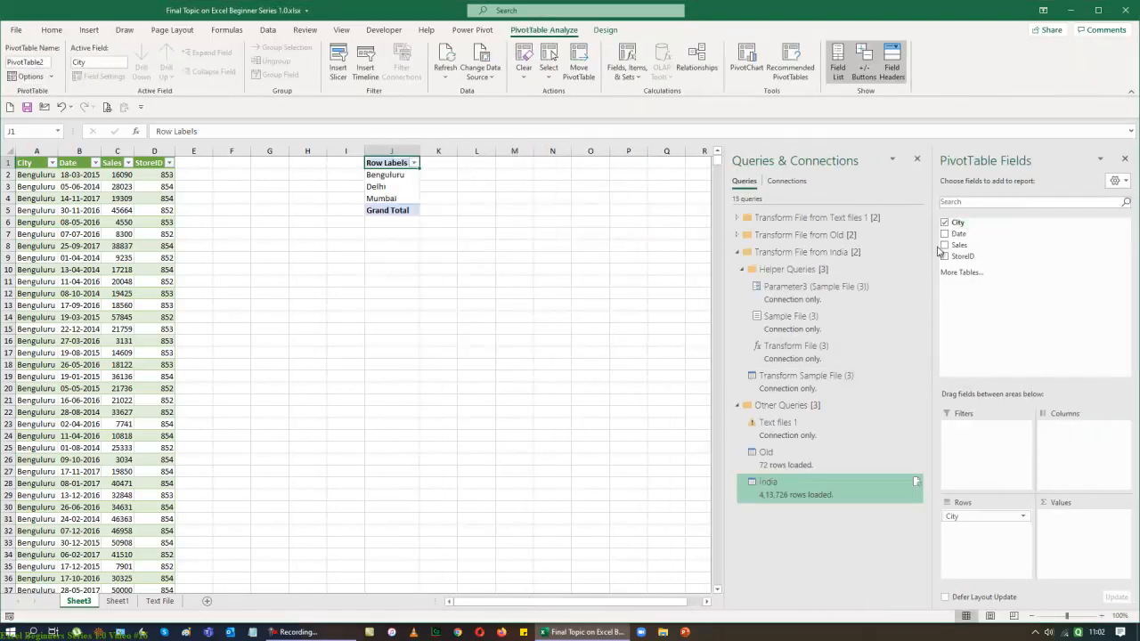
left_click(944, 244)
left_click(575, 342)
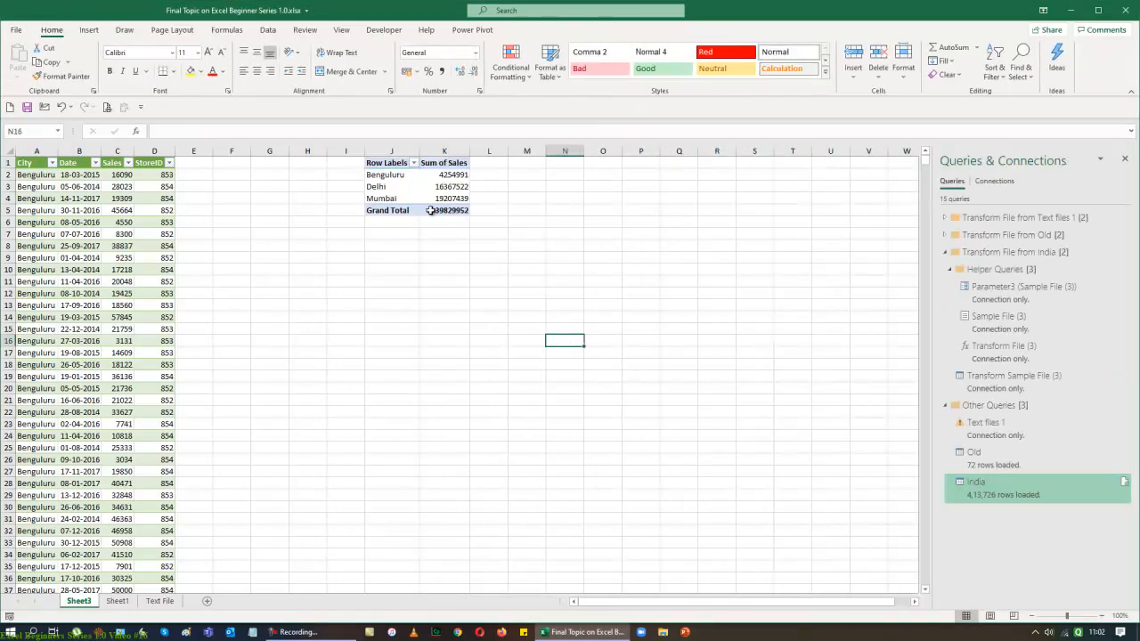
Step: Change the PivotTable's report layout so that the row header shows the field name City
left_click(389, 162)
left_click(605, 30)
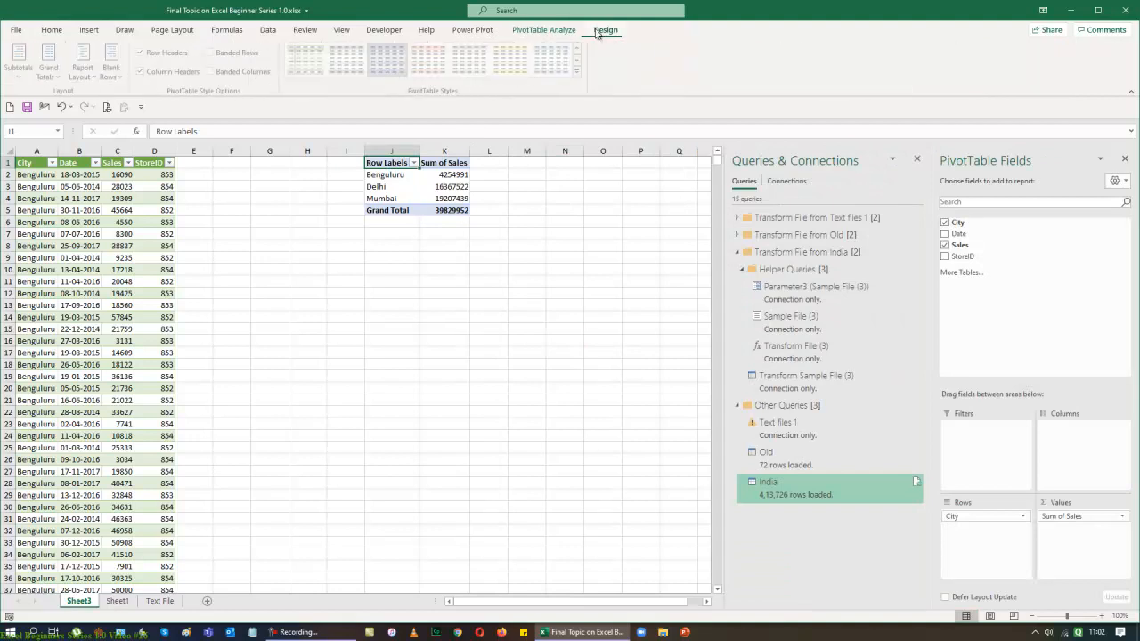
left_click(85, 64)
left_click(122, 166)
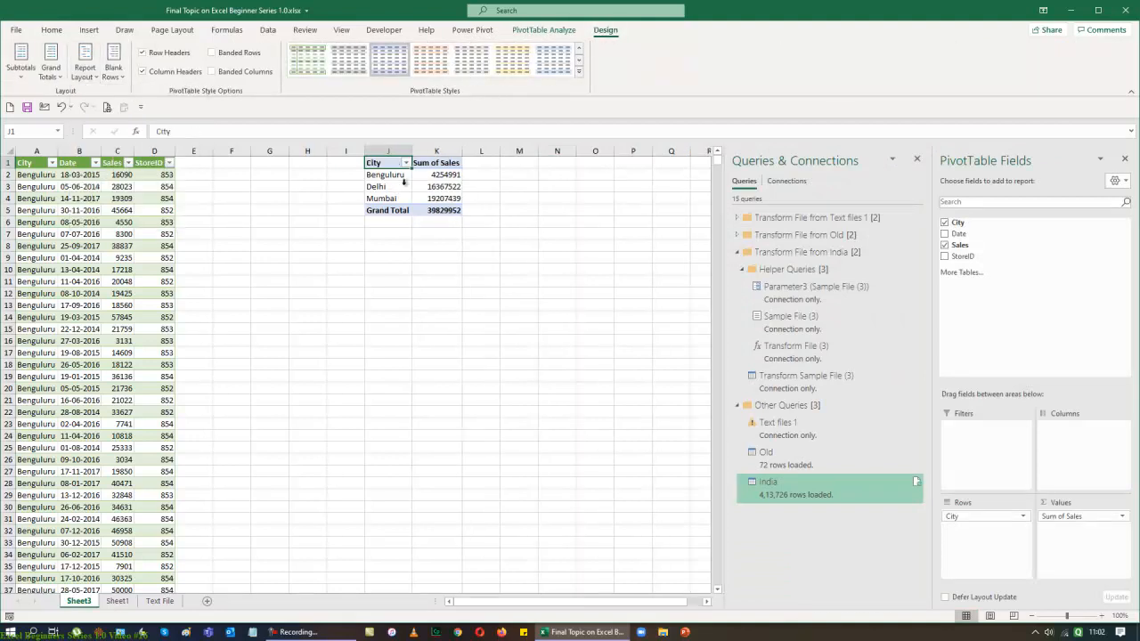
Step: Set the Sum of Sales number format to Accounting and close the list of queries and connections
left_click_drag(435, 175, 433, 218)
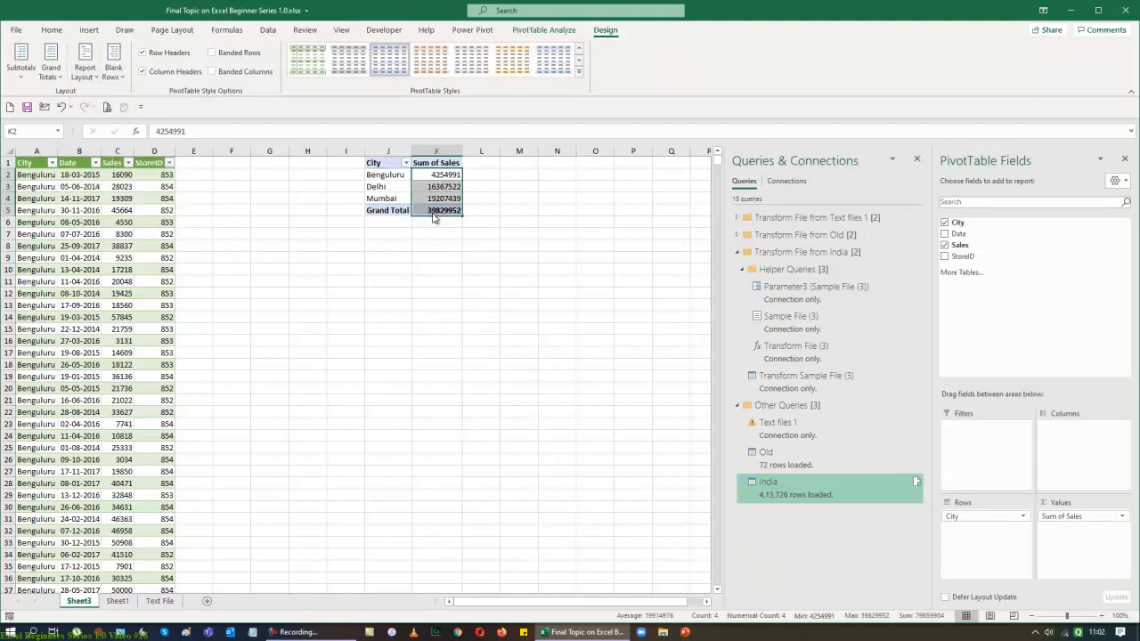
right_click(434, 216)
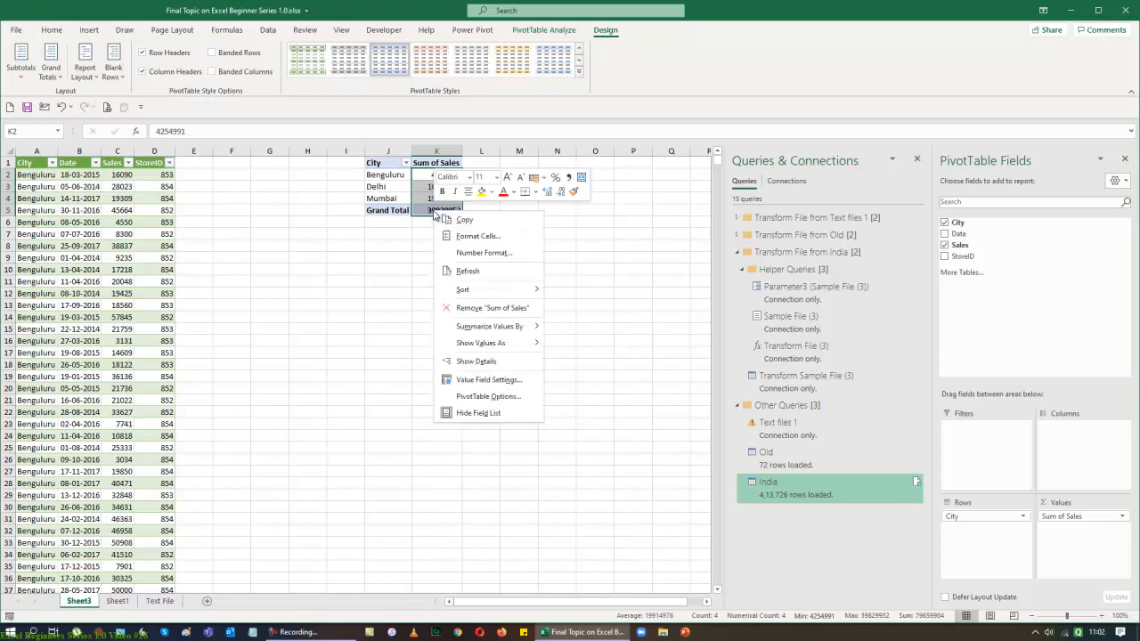
left_click(463, 379)
left_click(376, 459)
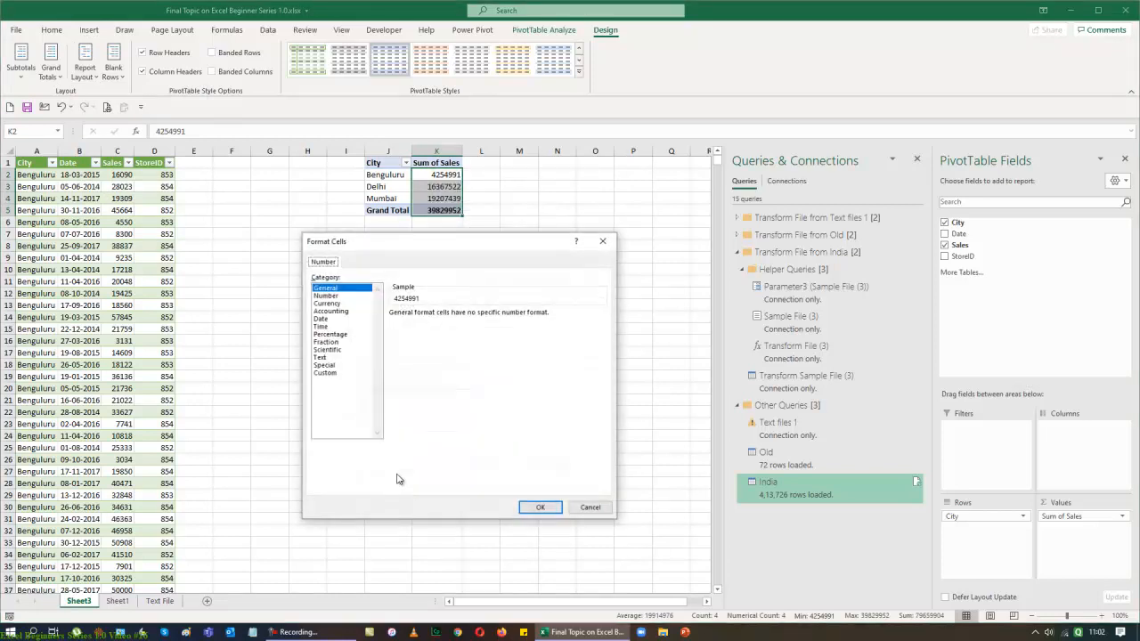
left_click(322, 318)
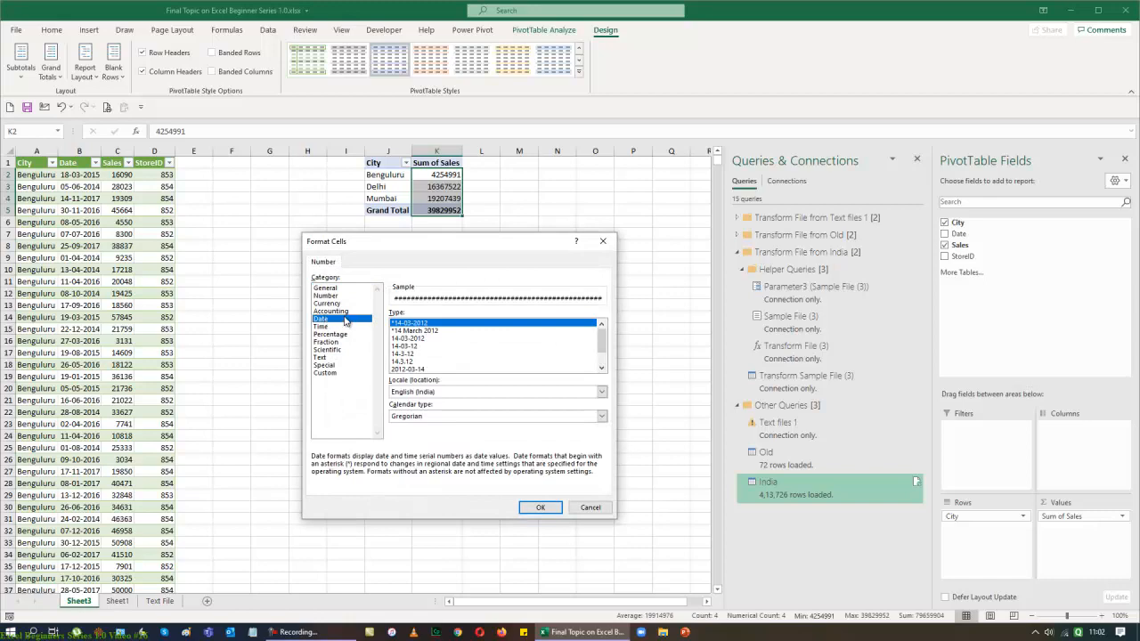
left_click(331, 311)
left_click(540, 507)
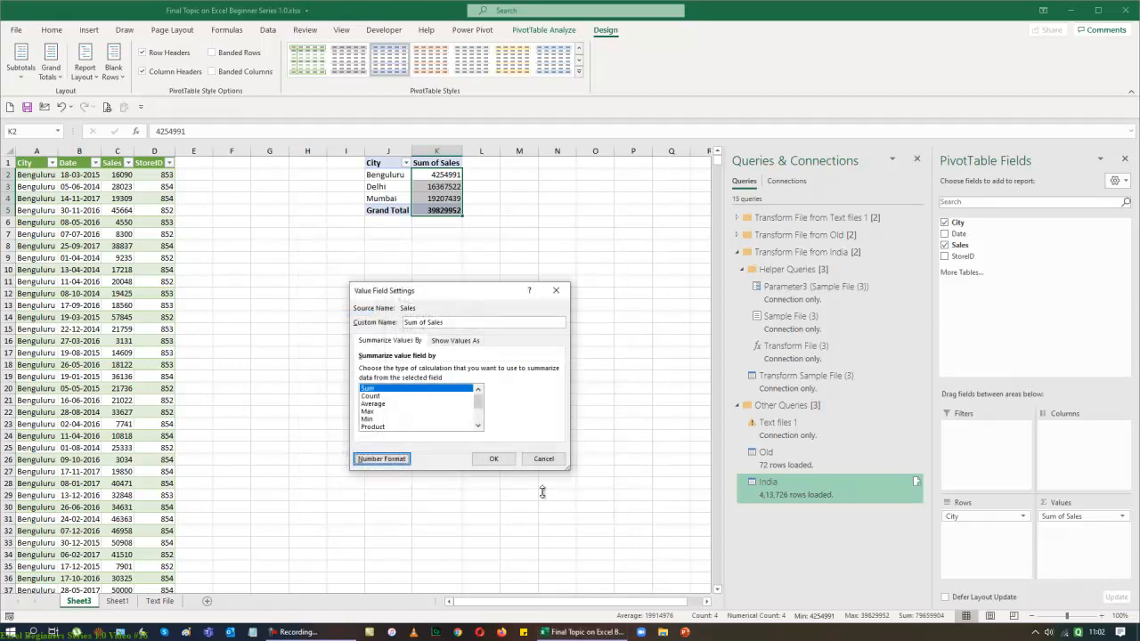
left_click(493, 459)
left_click(528, 411)
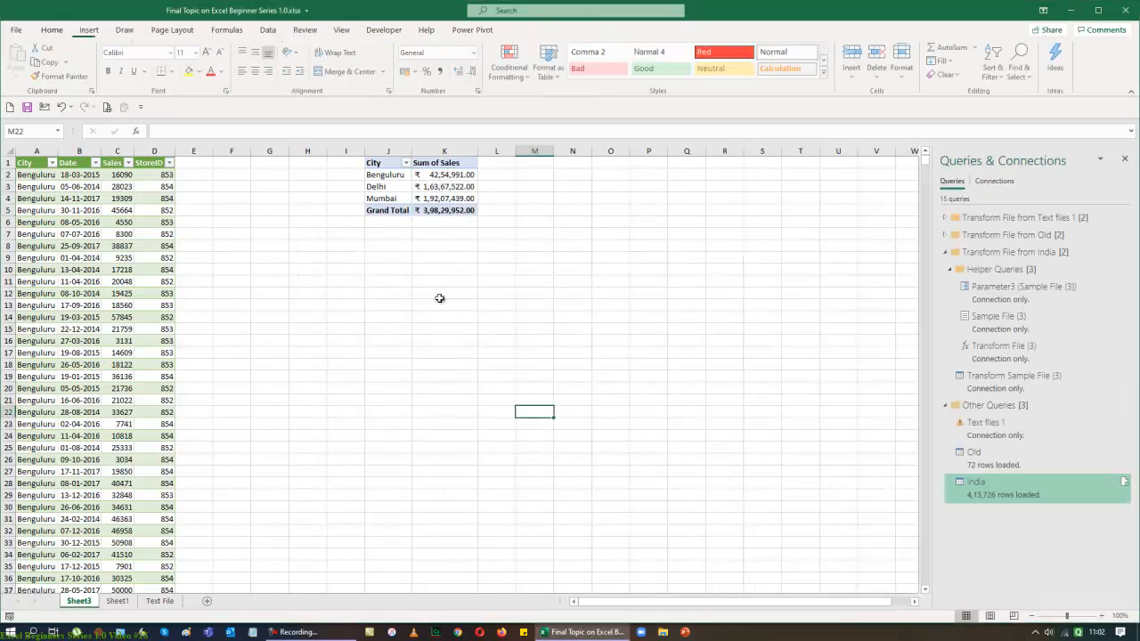
left_click(1124, 158)
left_click(739, 316)
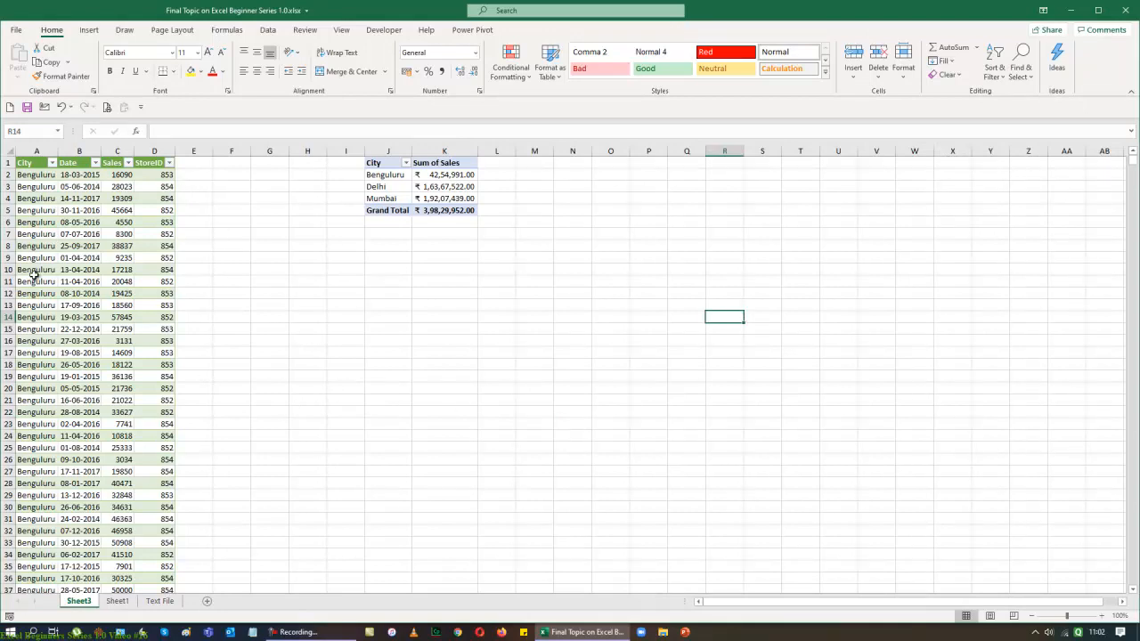
Step: Add PowerQuery04-Chennai.csv and PowerQuery04-Kolkatta.csv from the csv folder to its India subfolder, then return to the workbook
left_click(1070, 10)
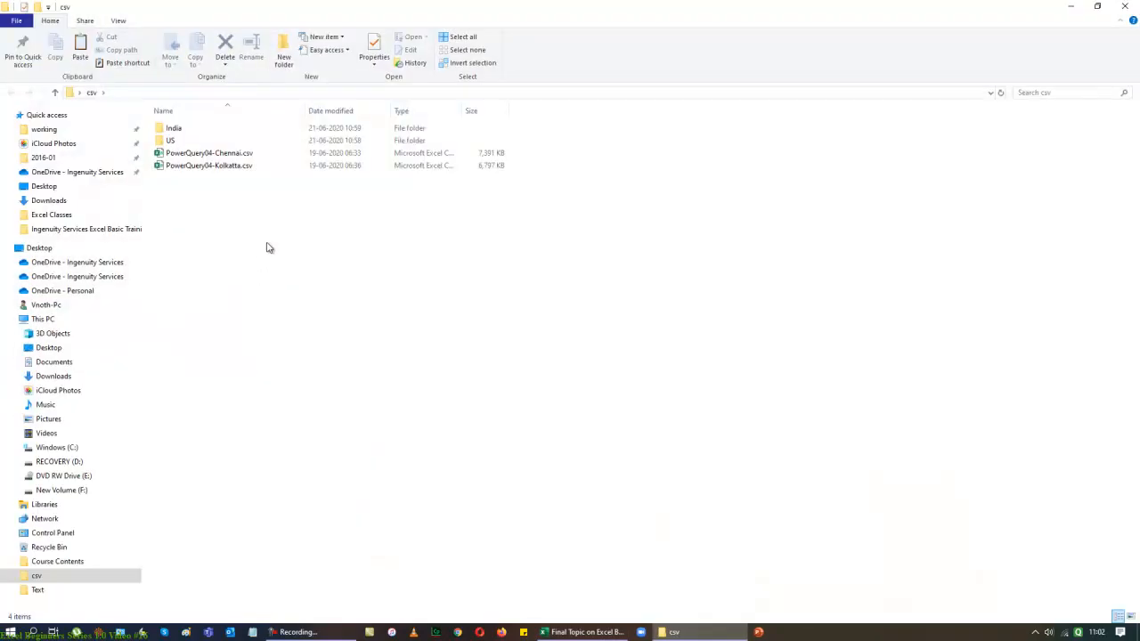
left_click_drag(267, 211, 202, 158)
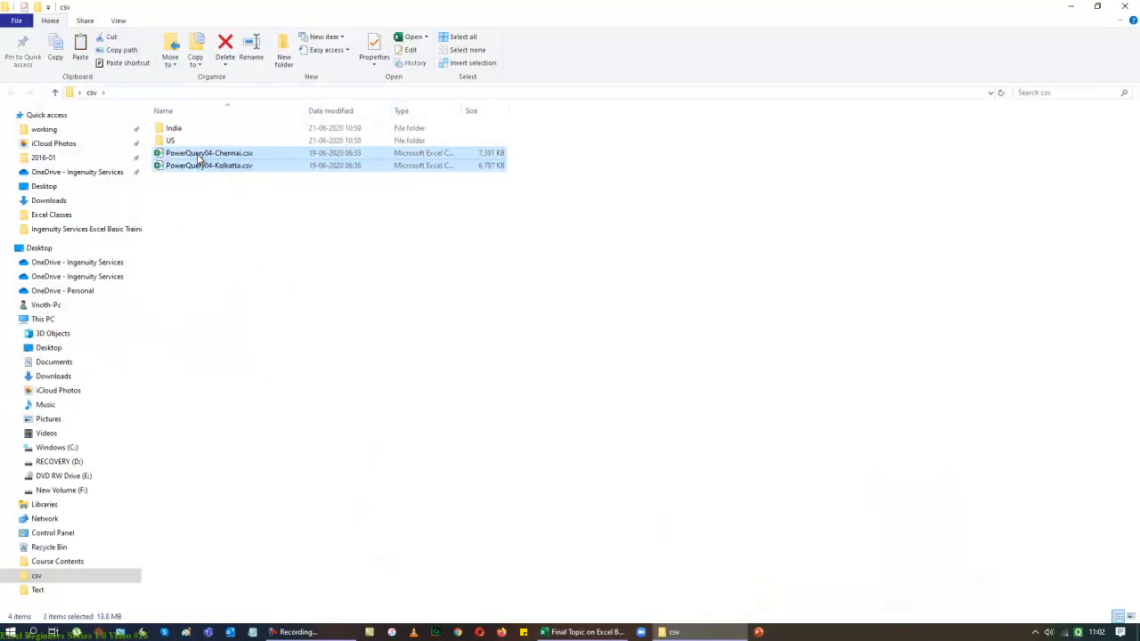
double_click(183, 129)
key("ctrl+v")
left_click(589, 424)
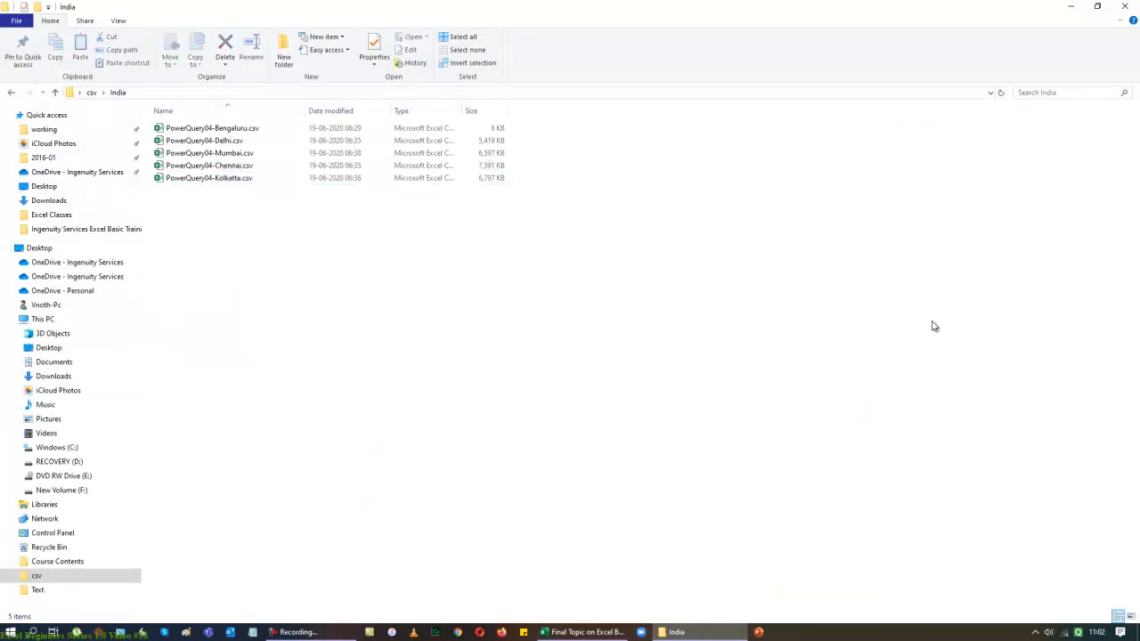
left_click(1135, 2)
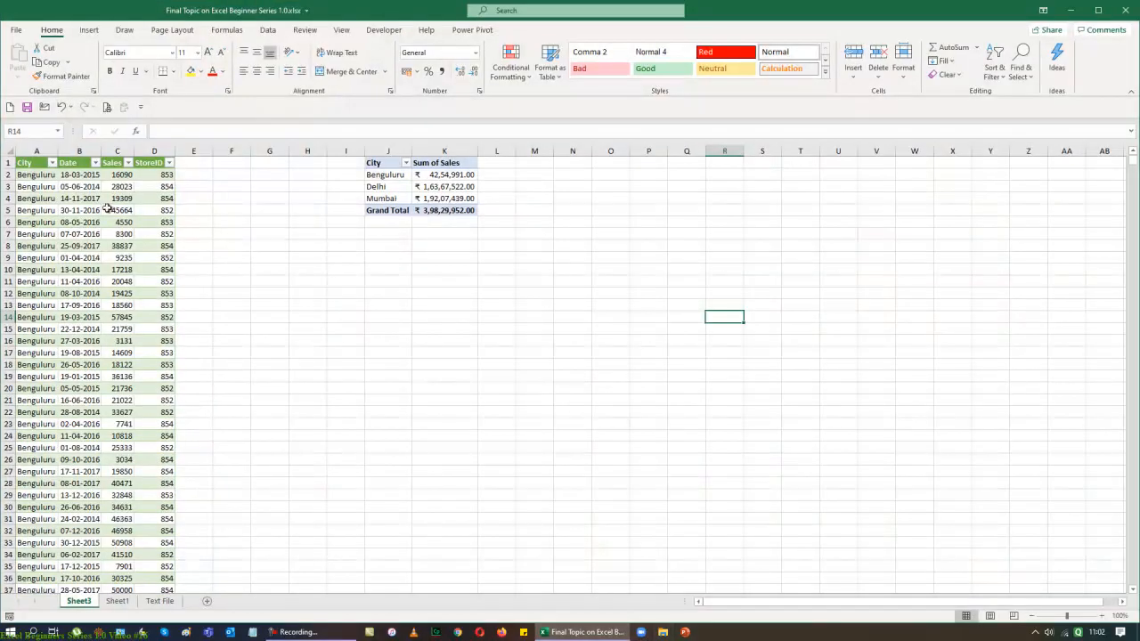
Step: Refresh the India table on Sheet3 and display the workbook's queries and connections
right_click(41, 174)
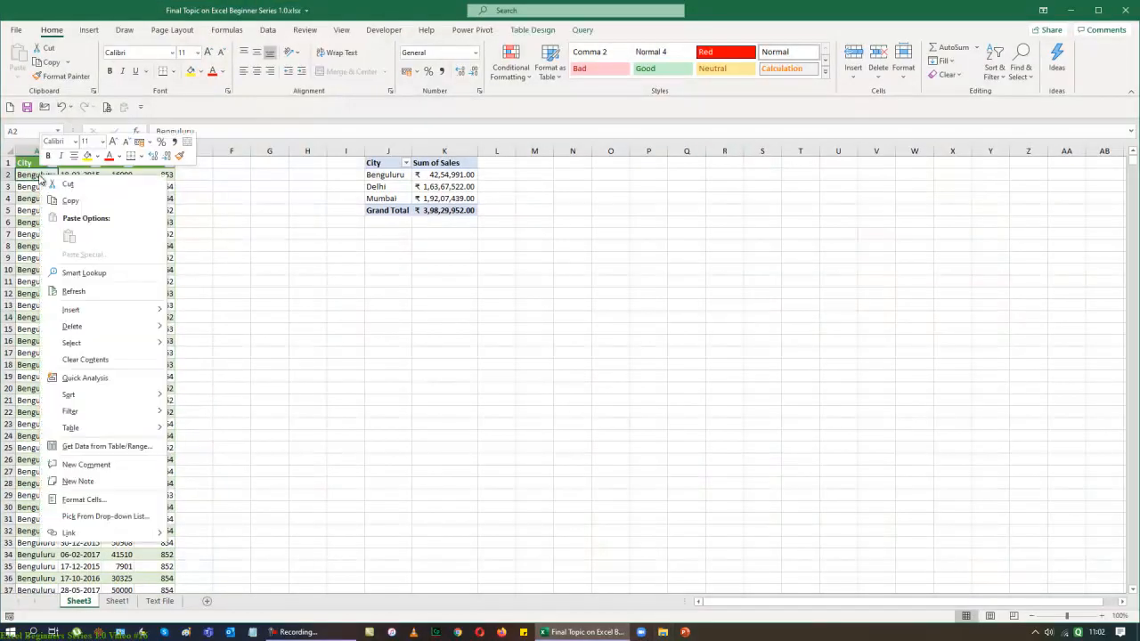
left_click(74, 290)
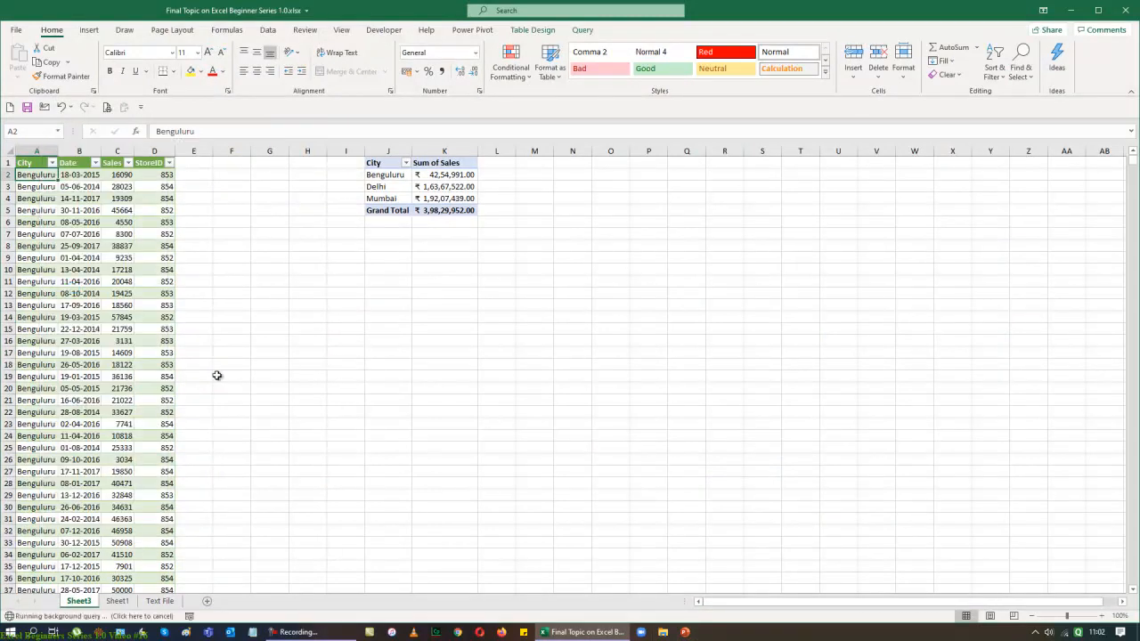
left_click(268, 31)
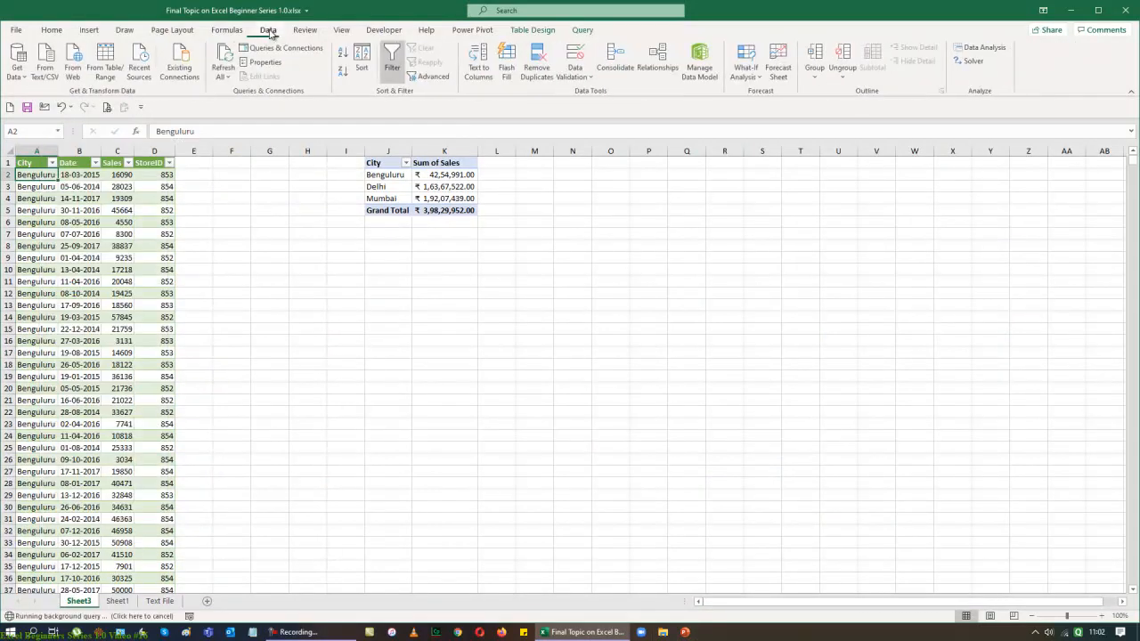
left_click(278, 47)
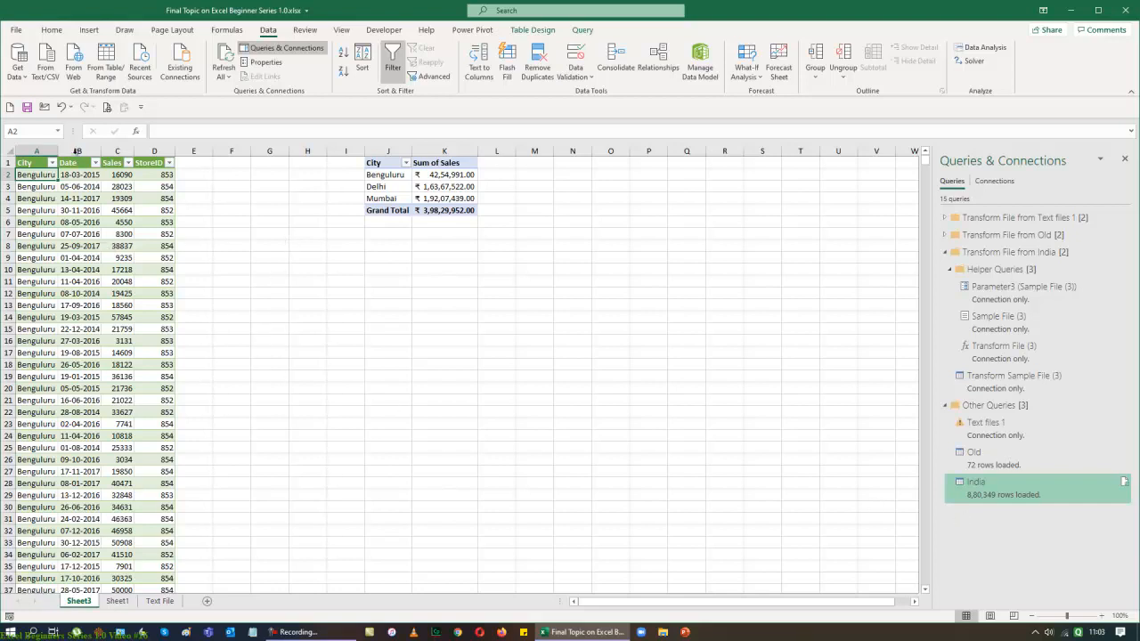
Step: Refresh the sales-by-city PivotTable, and close the list of queries and connections and the PivotTable field list
left_click(389, 198)
right_click(389, 198)
left_click(426, 243)
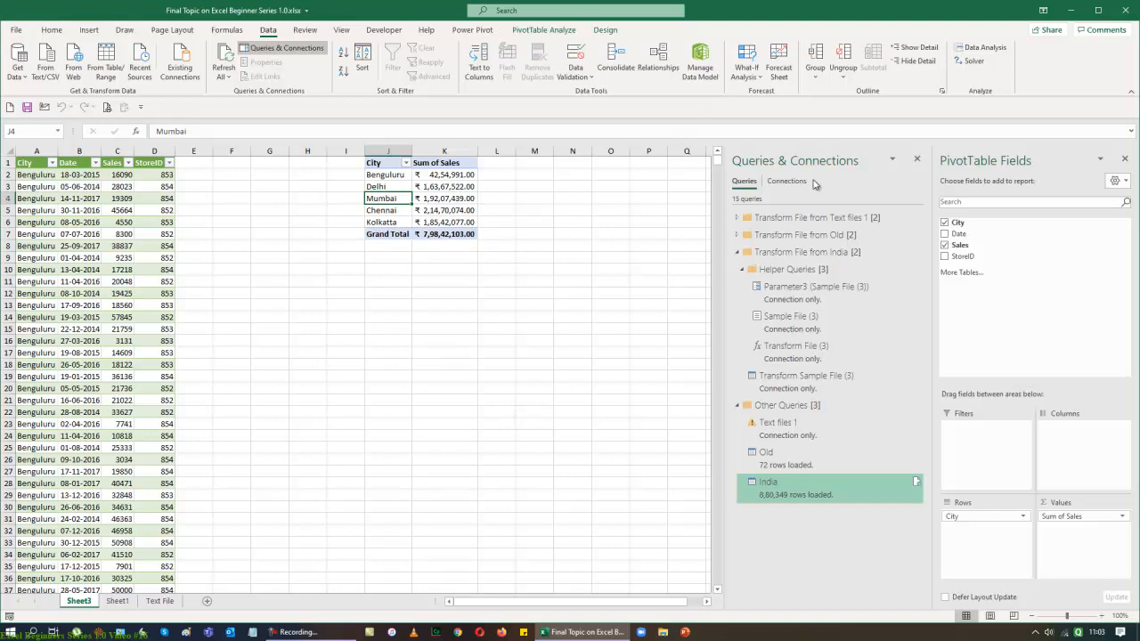
left_click(917, 158)
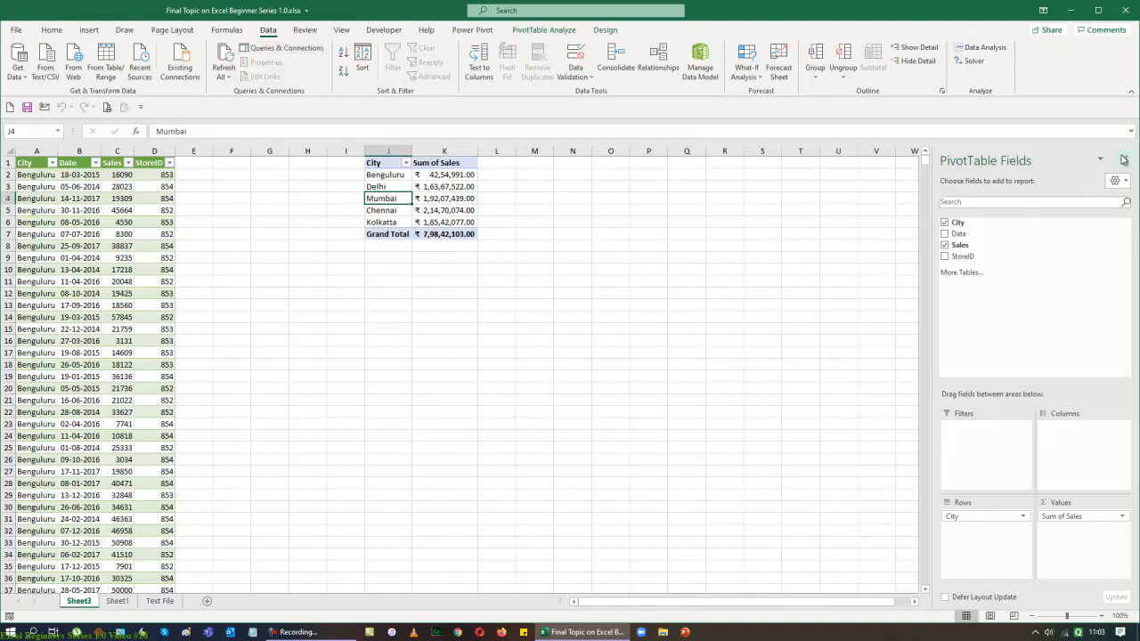
left_click(1124, 159)
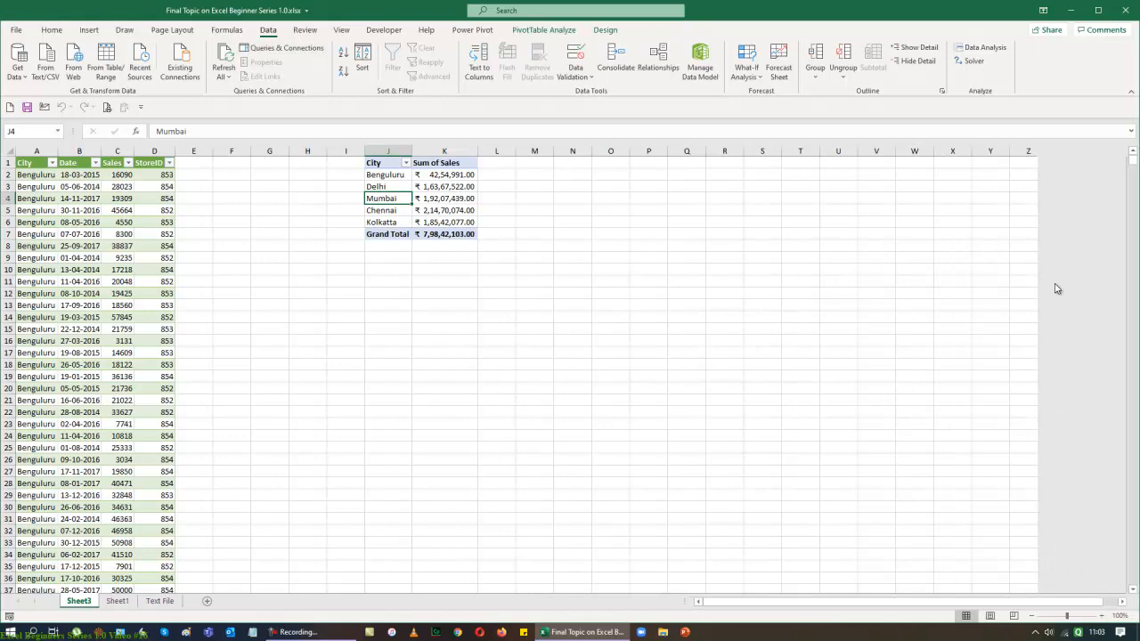
Step: Filter the India table's Date column to show only 2014
left_click(96, 162)
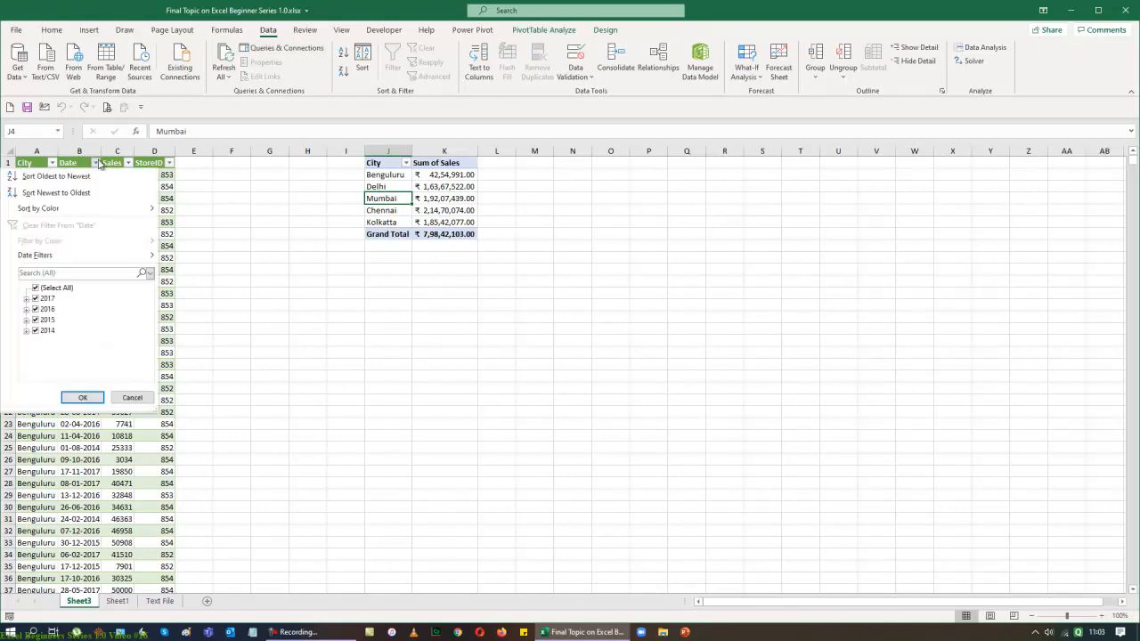
left_click(36, 288)
left_click(35, 331)
left_click(97, 399)
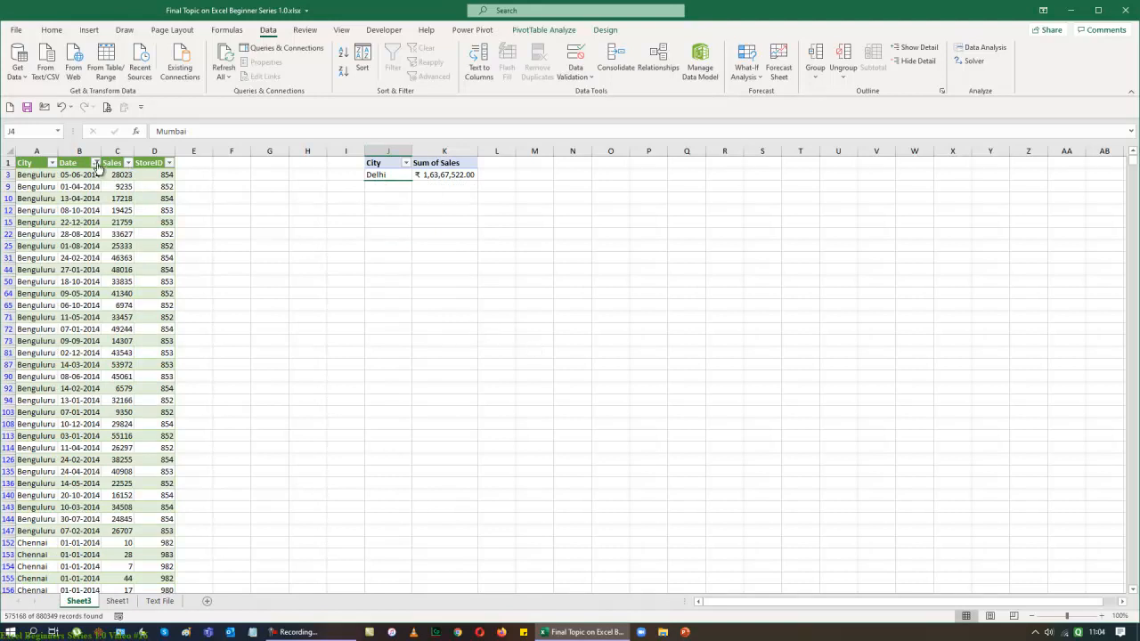
left_click(97, 163)
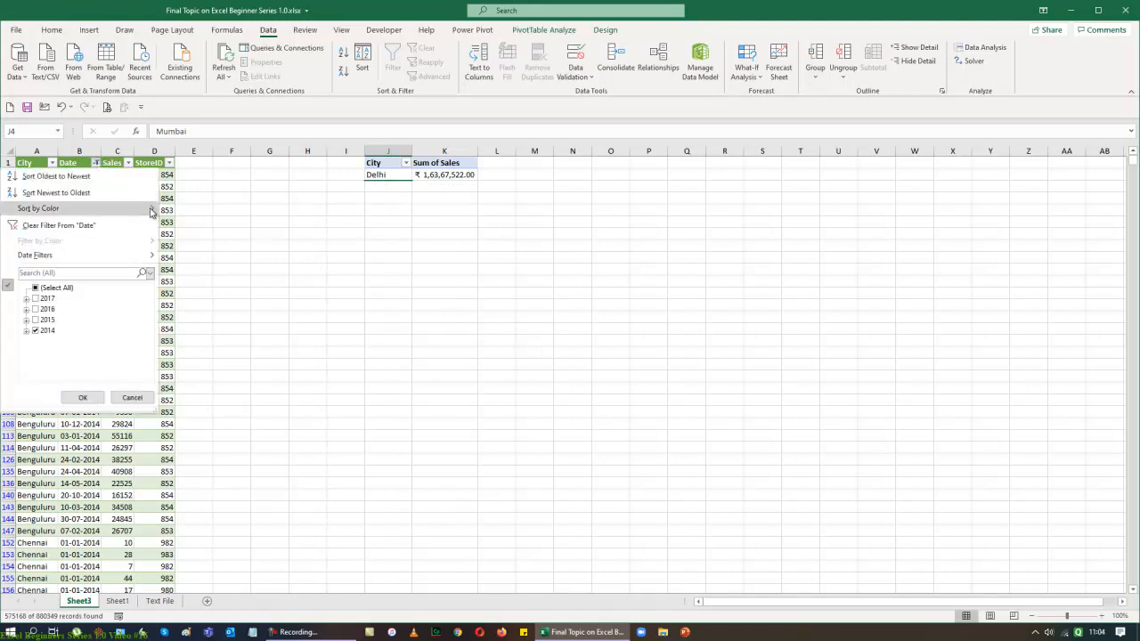
left_click(350, 298)
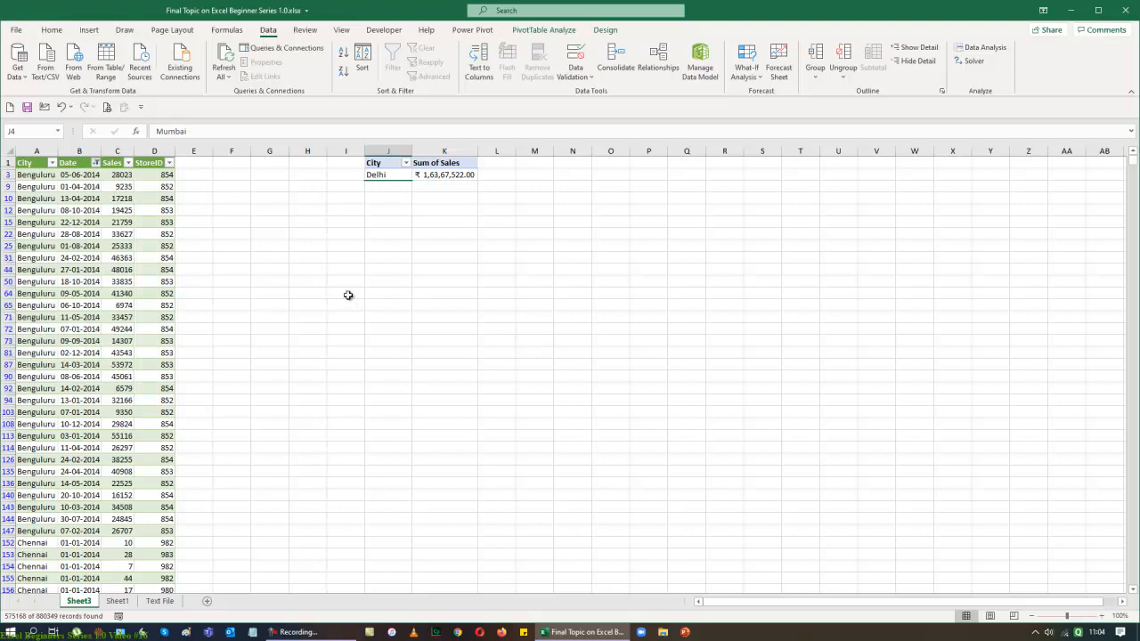
Step: Refresh both the PivotTable and the India table while the date filter is applied
left_click(82, 204)
left_click(398, 173)
right_click(398, 174)
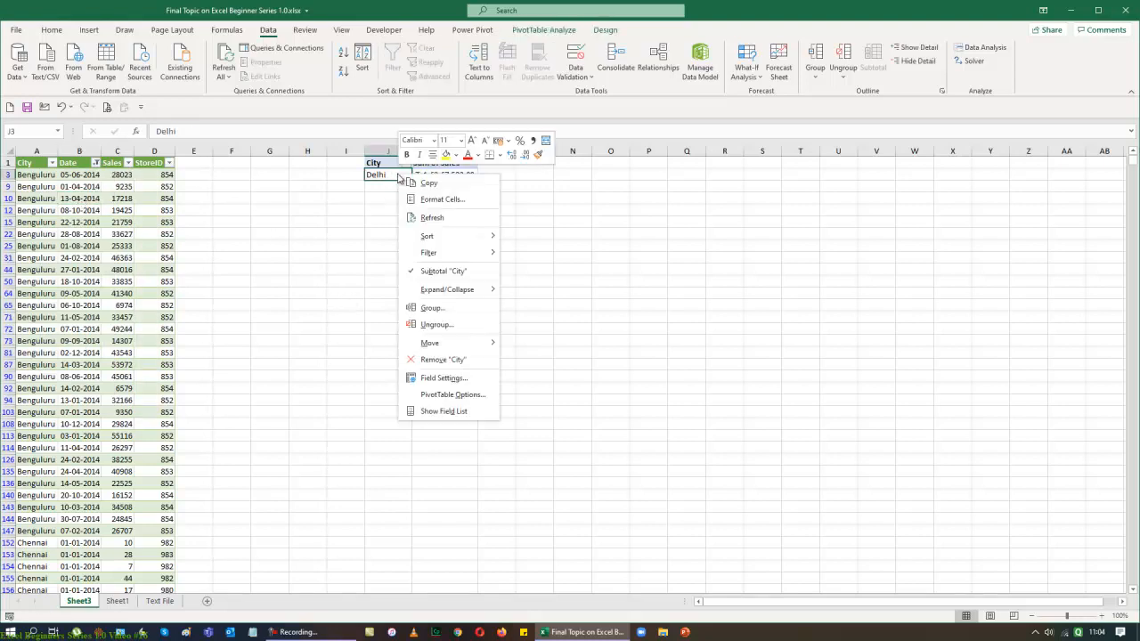
left_click(430, 215)
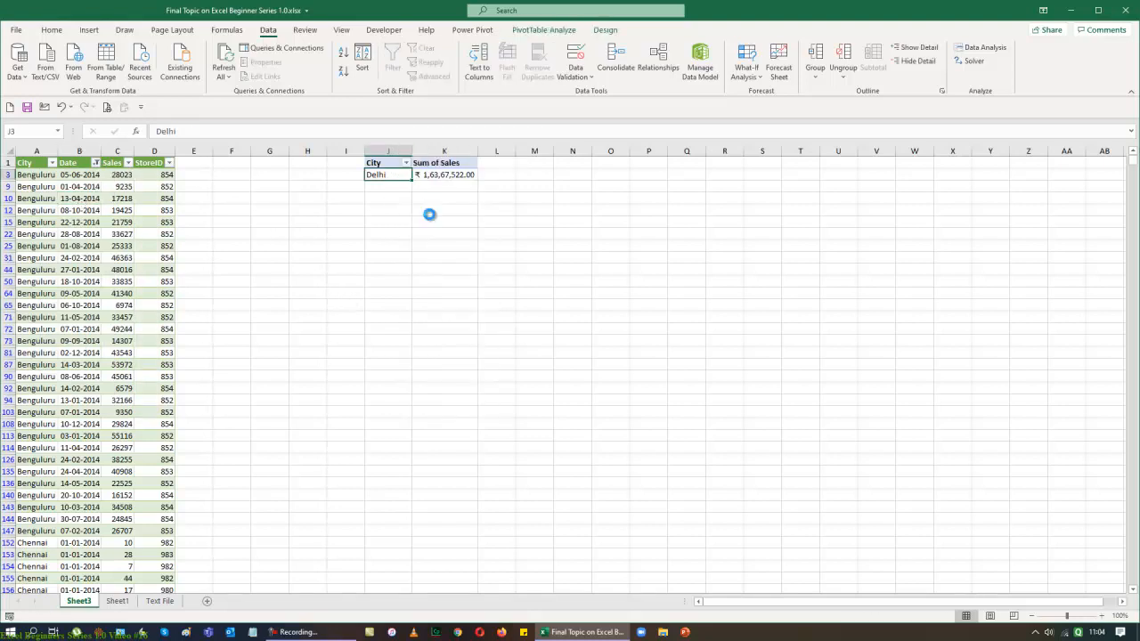
right_click(96, 184)
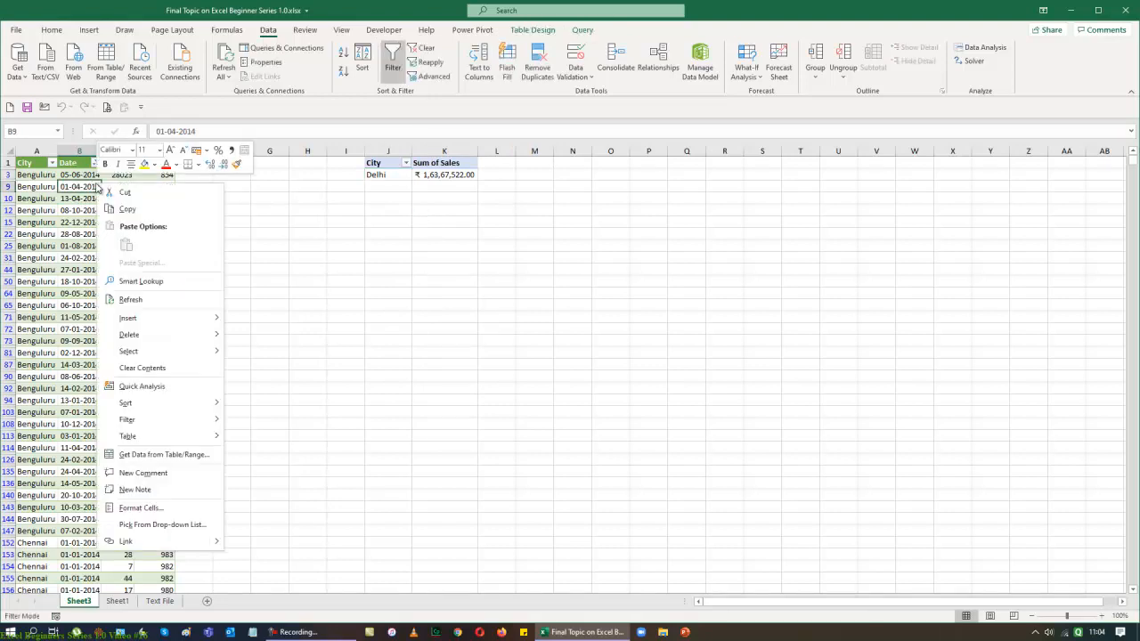
left_click(134, 299)
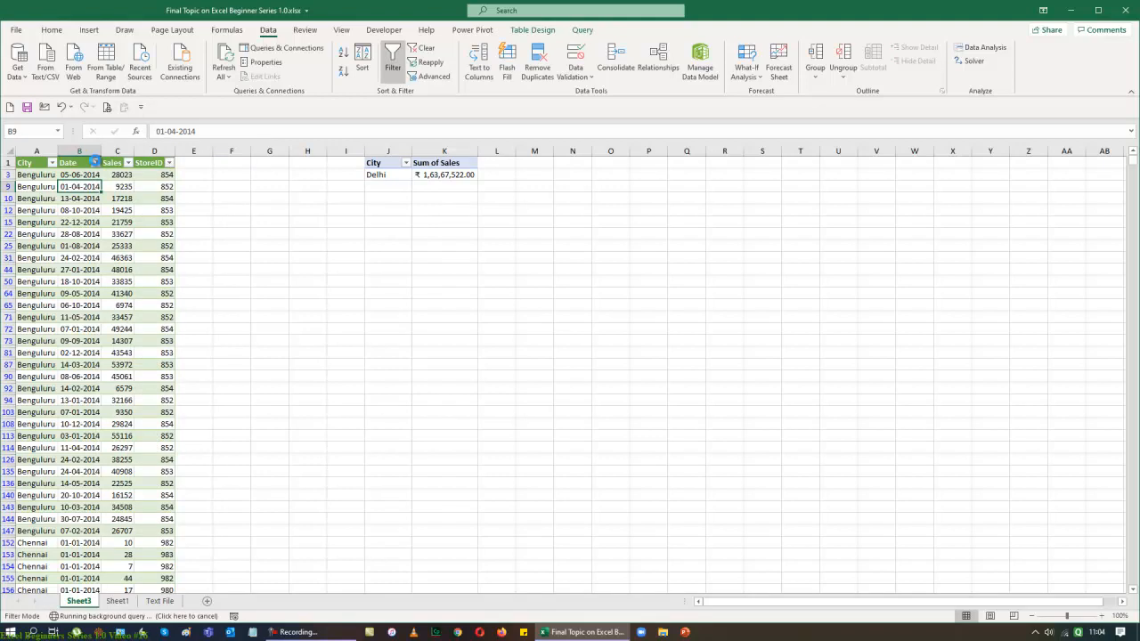
Step: Remove the year filter from the India table's Date column so that all dates are included
left_click(95, 163)
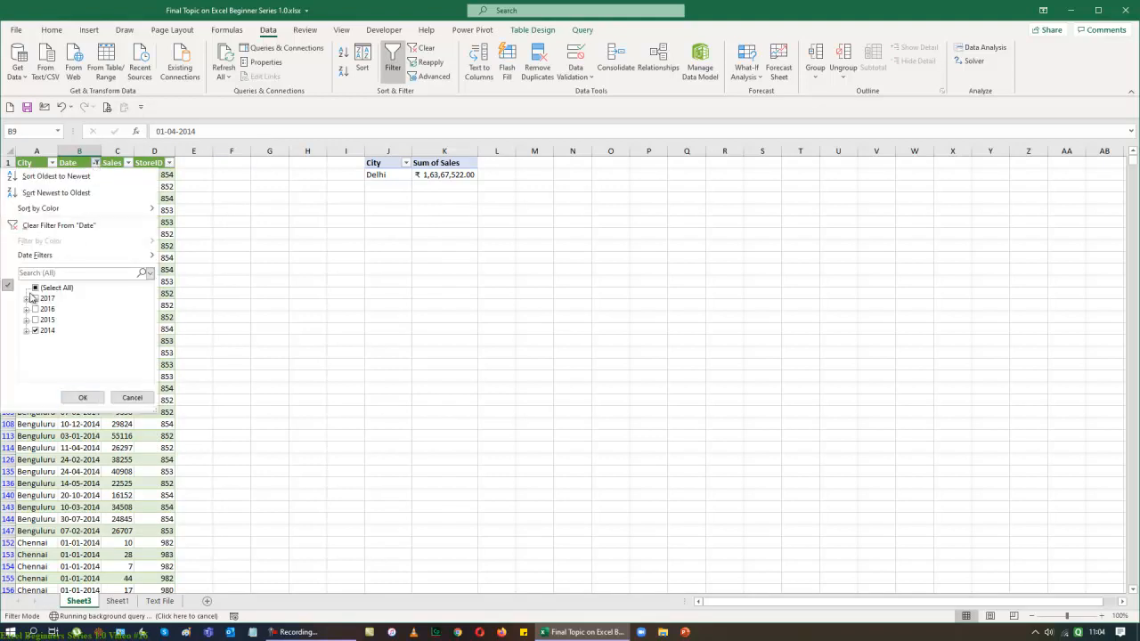
left_click(83, 397)
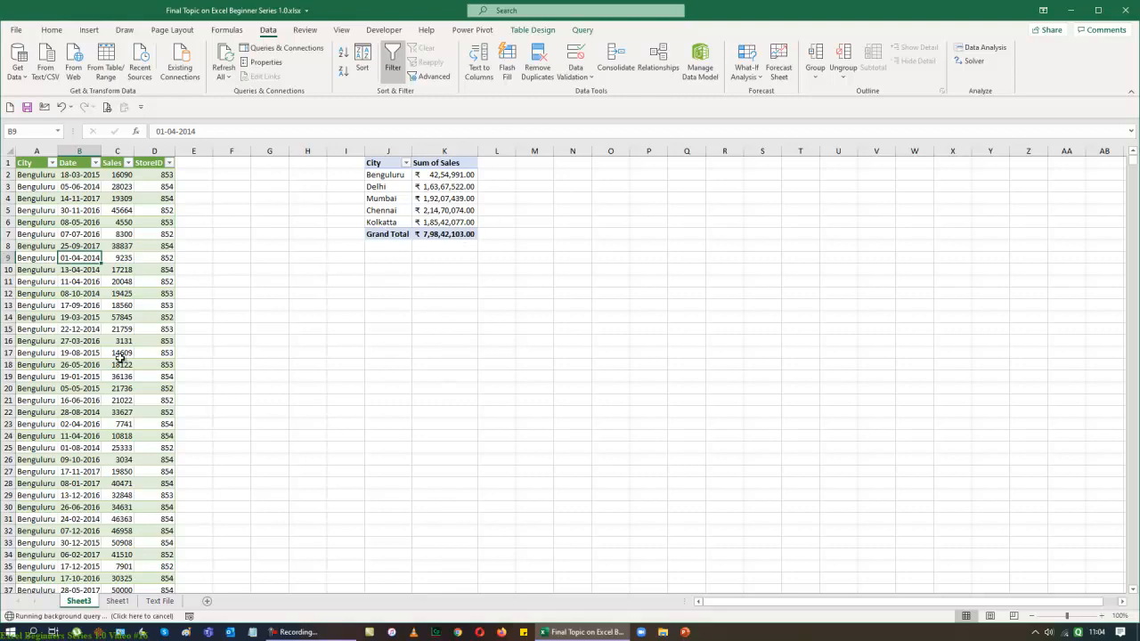
scroll(121, 354, "down", 19)
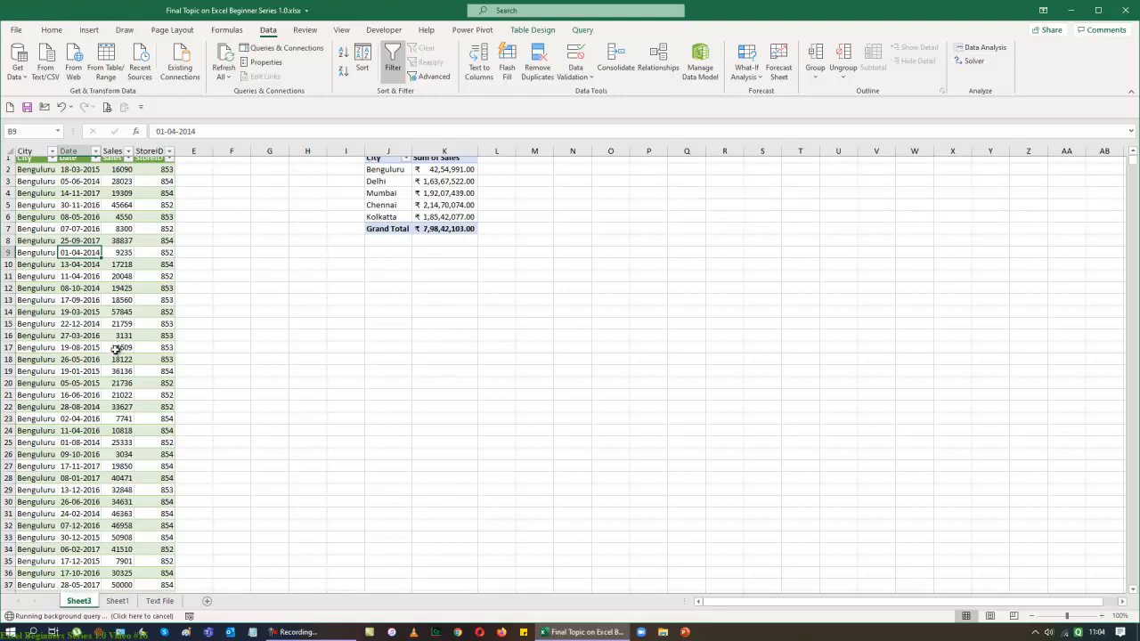
scroll(114, 347, "up", 19)
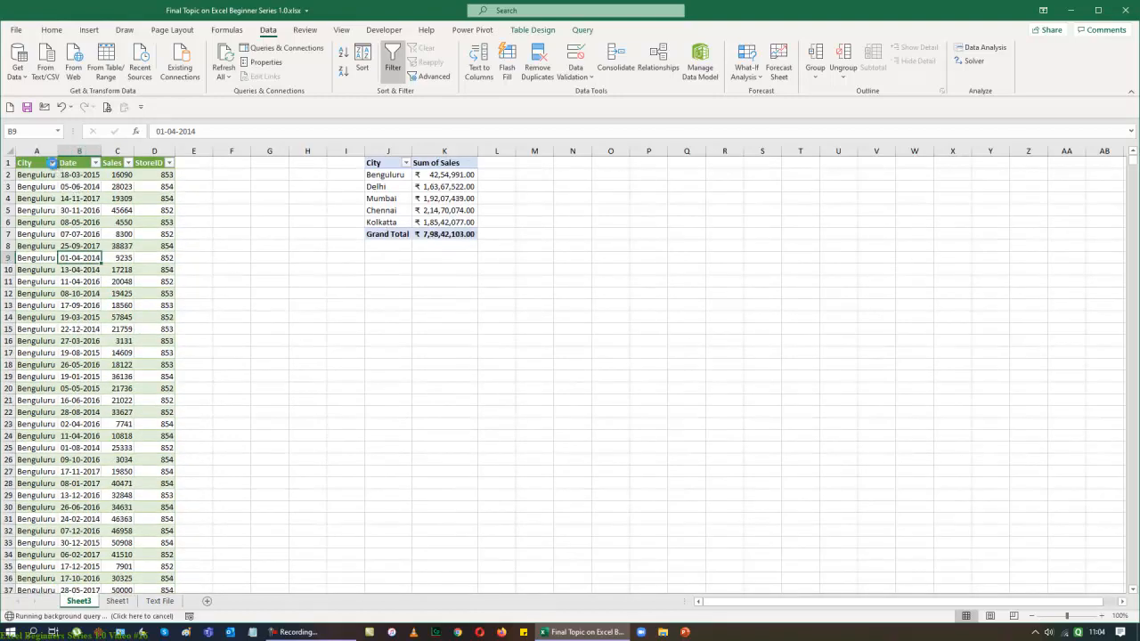
Step: Filter the India table's City column to show only Delhi
left_click(53, 163)
left_click(50, 286)
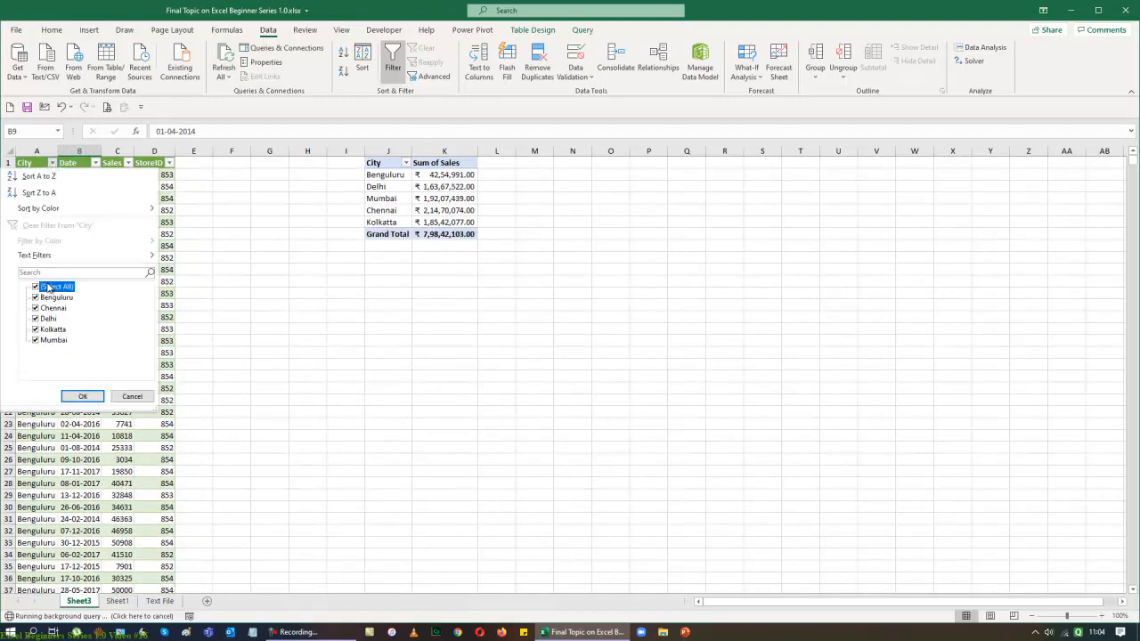
left_click(48, 318)
left_click(81, 396)
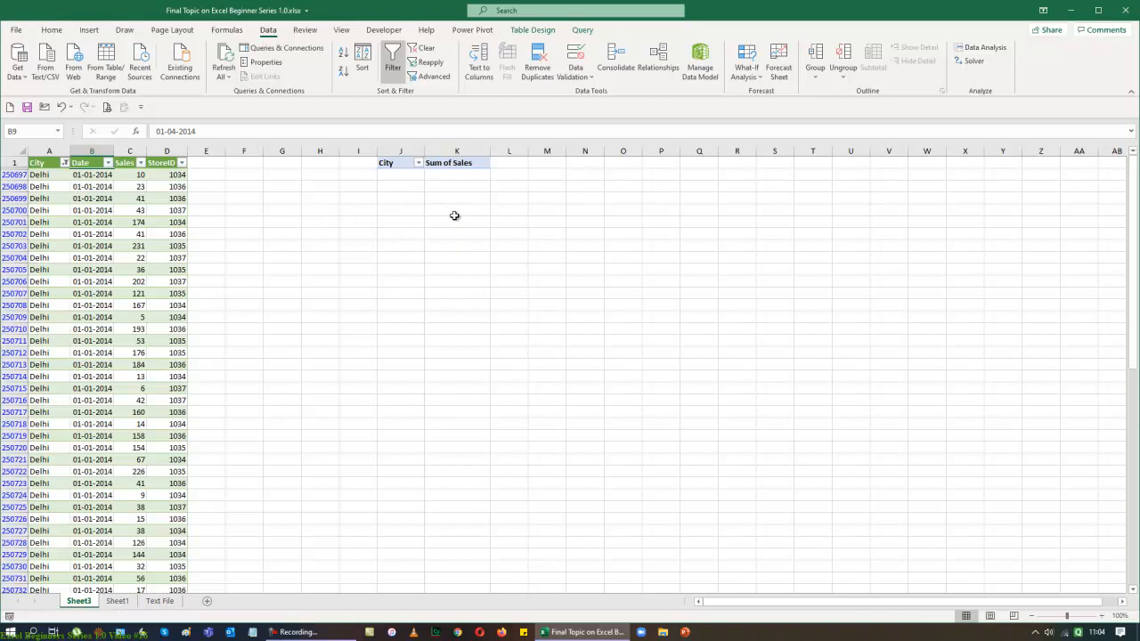
Step: Insert 13 blank rows above the India table and the PivotTable on Sheet3
left_click(5, 163)
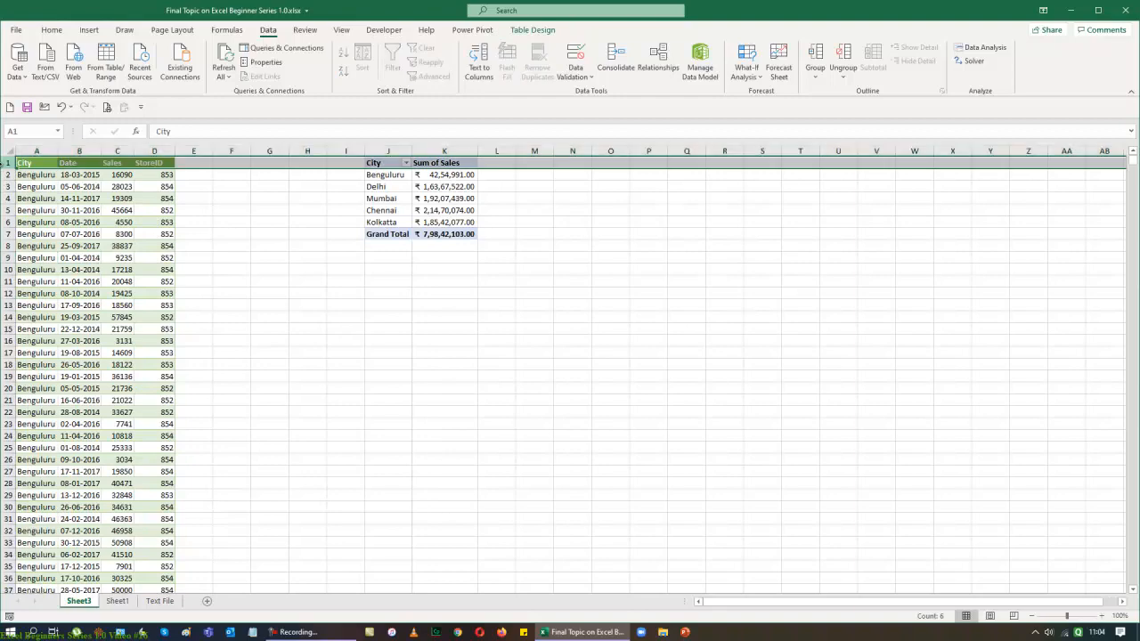
key("ctrl+plus")
key("ctrl+plus")
key("ctrl+plus")
key("ctrl+plus")
key("ctrl+plus")
key("ctrl+plus")
key("ctrl+plus")
key("ctrl+plus")
key("ctrl+plus")
key("ctrl+plus")
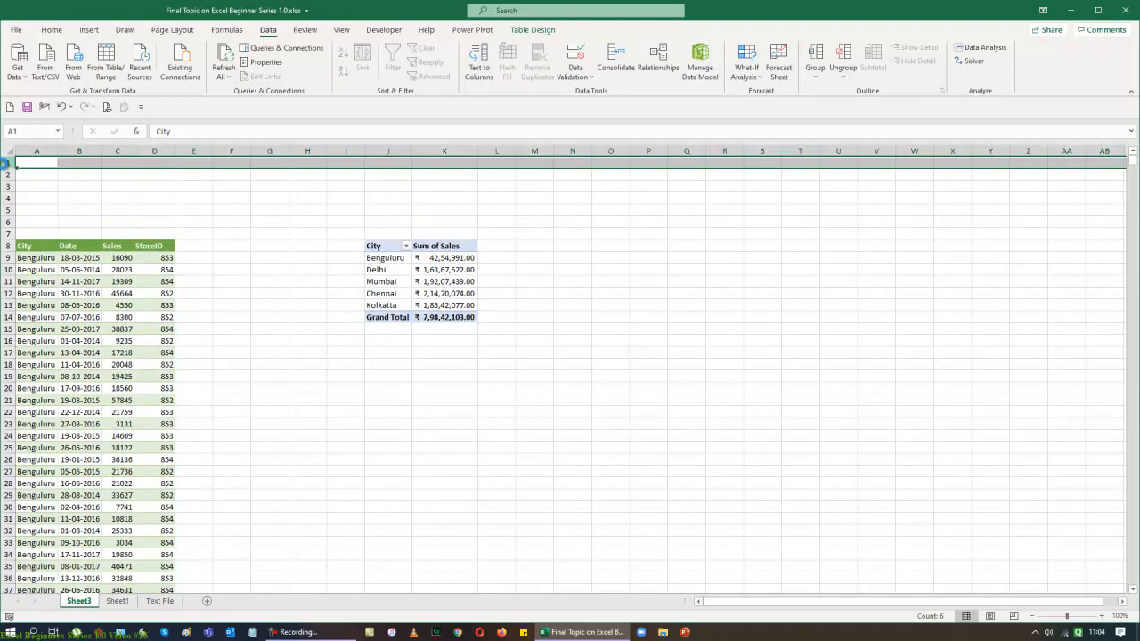
key("ctrl+plus")
key("ctrl+plus")
key("ctrl+plus")
Step: Move the PivotTable from J14:K20 to cell A1 above the India table and fit column B's width to its contents
key("Right")
key("Down")
key("Down")
key("Down")
key("Down")
key("Down")
key("Down")
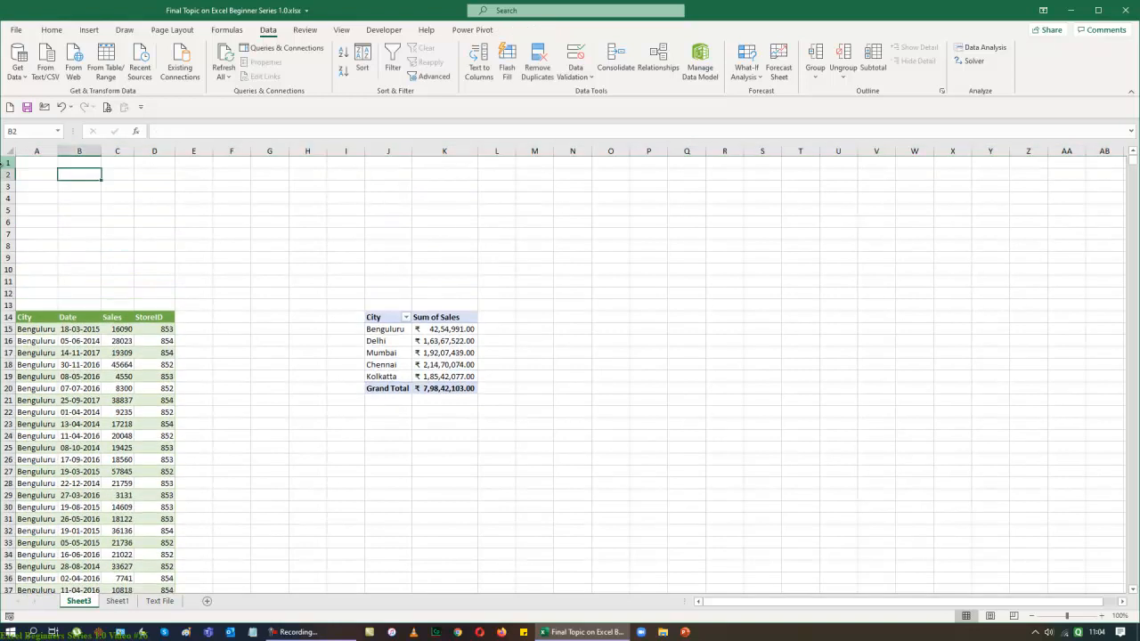
key("Down")
key("Down")
key("Down")
key("Down")
key("Down")
key("Down")
key("Down")
key("Down")
key("Down")
key("Right")
key("Right")
key("Right")
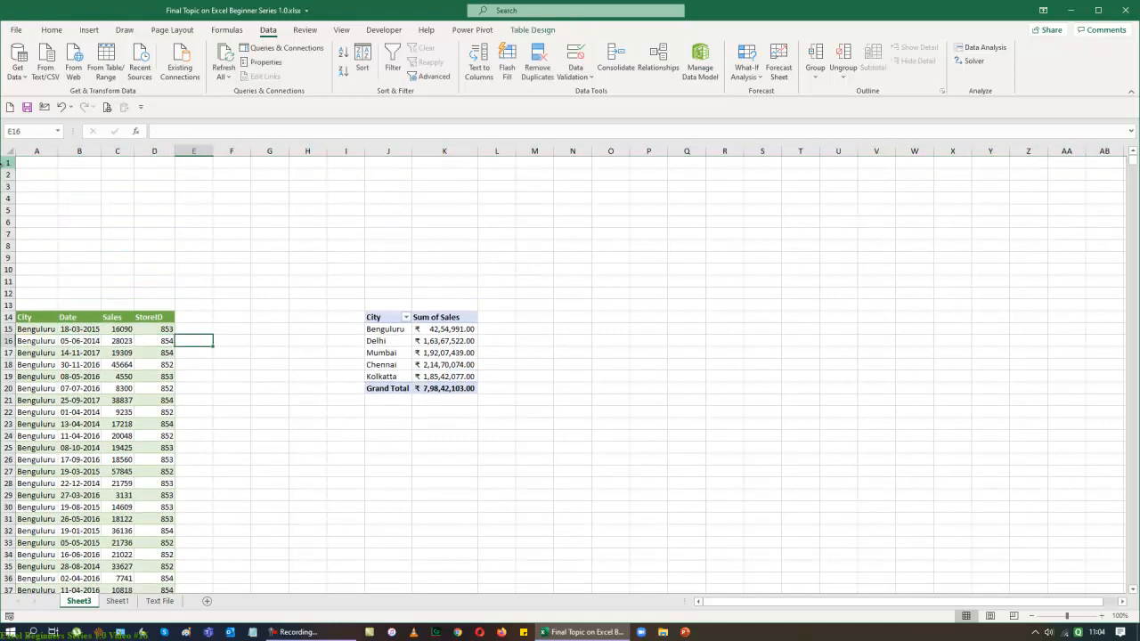
key("Right")
key("Up")
key("Up")
key("Up")
key("Right")
key("Right")
key("Right")
key("Down")
key("Down")
key("Right")
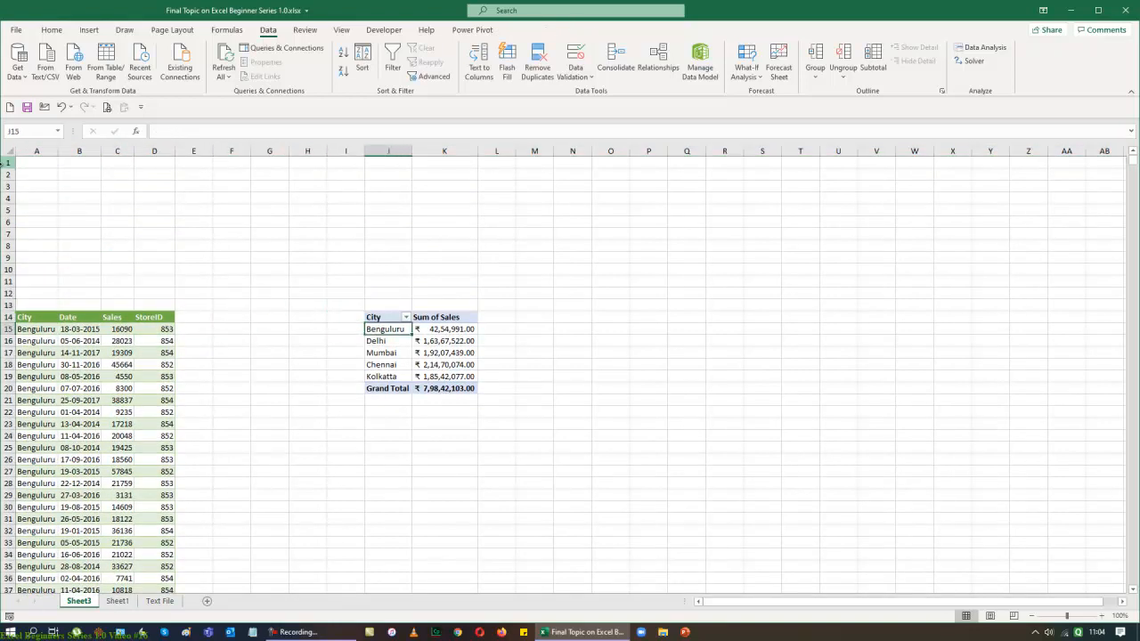
key("Up")
key("ctrl+shift+Down")
key("shift+Right")
key("ctrl+c")
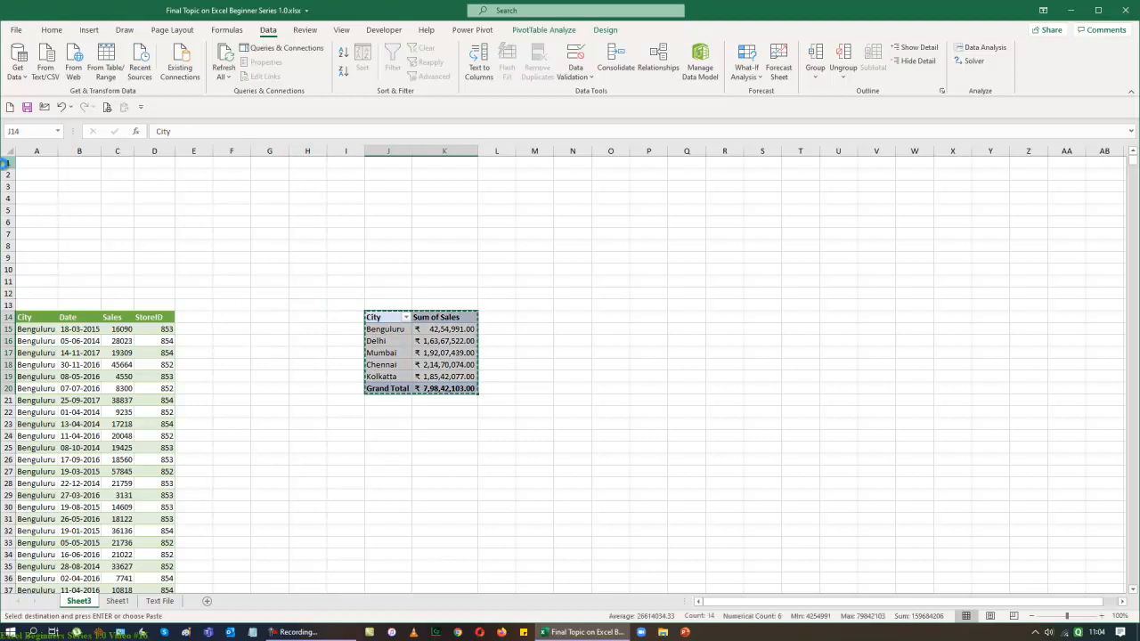
key("Up")
key("Up")
key("Up")
key("Up")
key("Up")
key("Up")
key("Up")
key("Up")
key("Up")
key("Up")
key("Up")
key("Up")
key("Up")
key("Left")
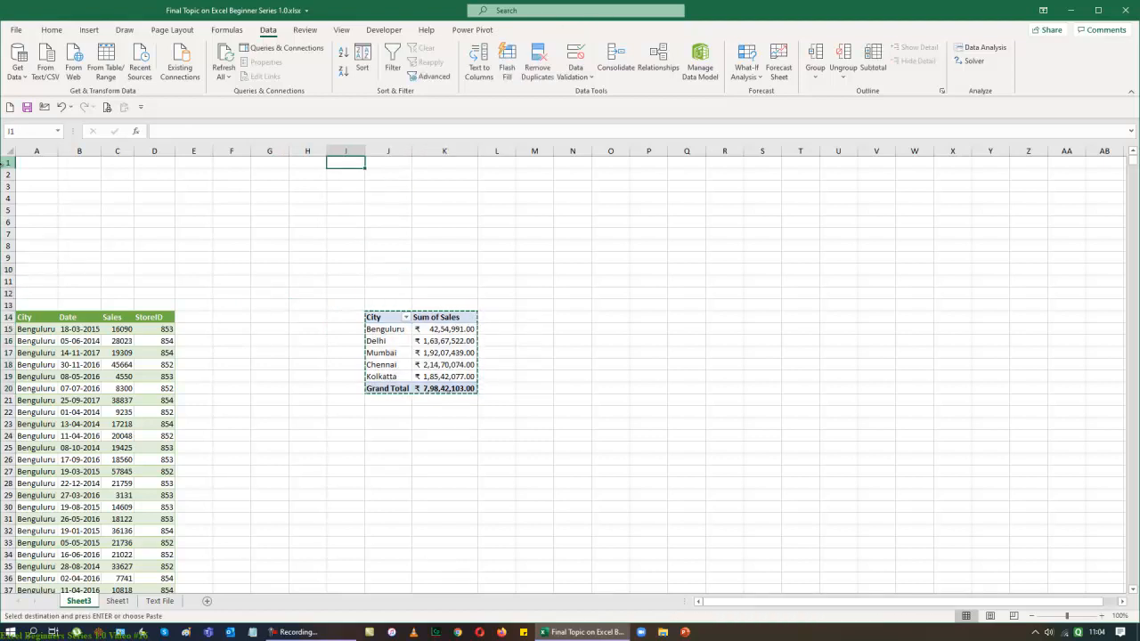
key("Home")
key("ctrl+v")
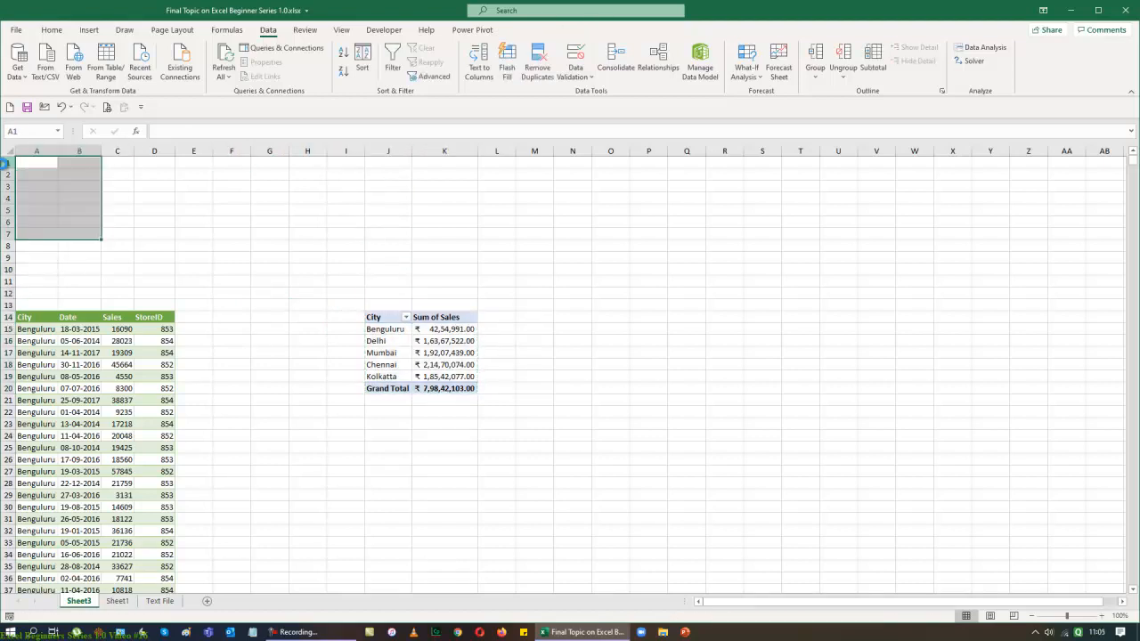
double_click(103, 150)
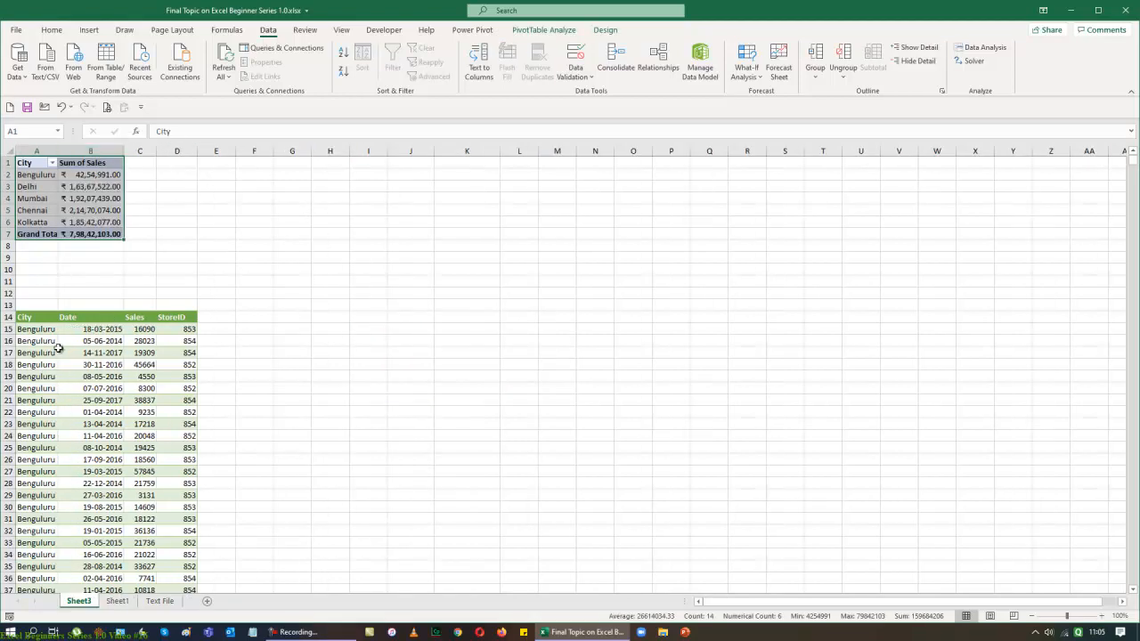
left_click(90, 322)
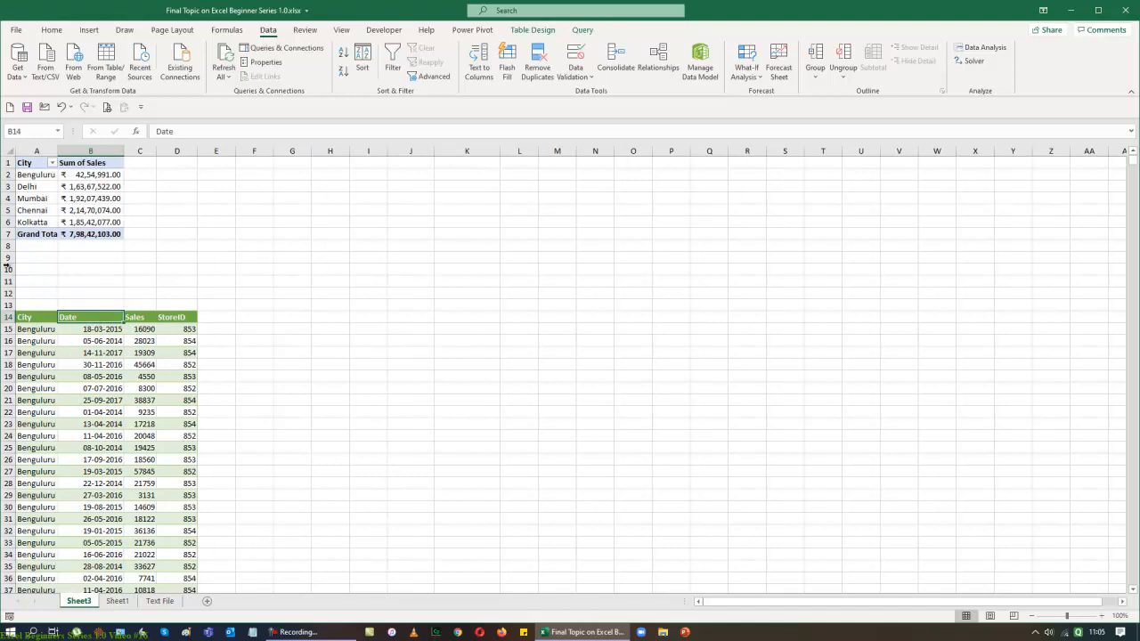
Step: Delete the blank rows 9 to 12 between the PivotTable and the India table on Sheet3
left_click_drag(7, 259, 7, 290)
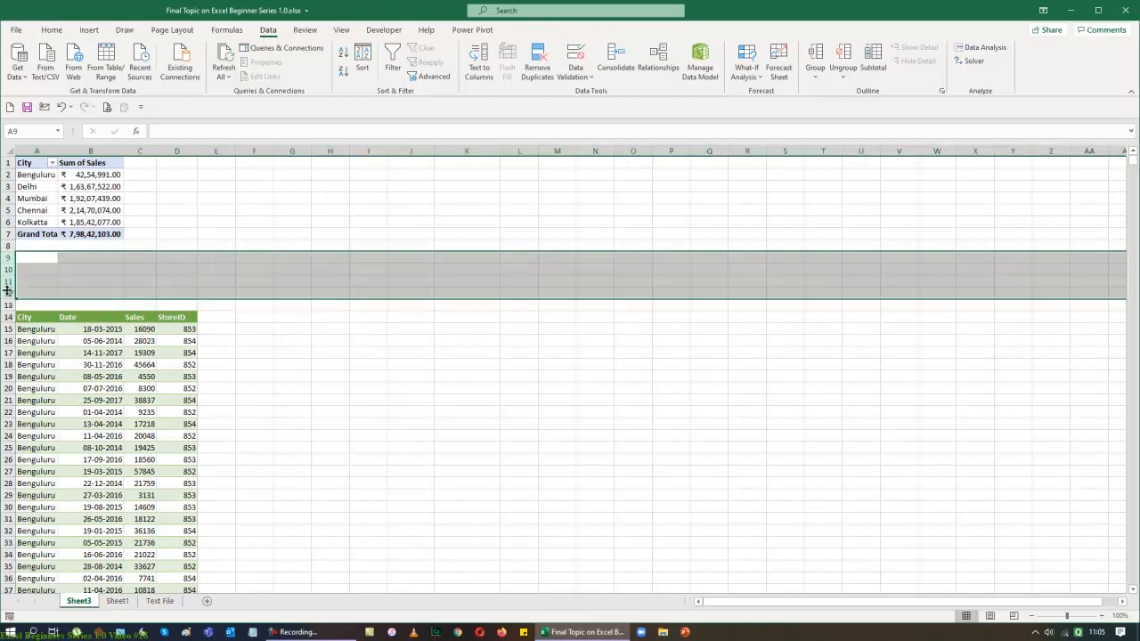
key("ctrl+minus")
Step: Turn on filtering for the India table's header row and filter the City column to show only Delhi
left_click_drag(160, 270, 4, 271)
key("Left")
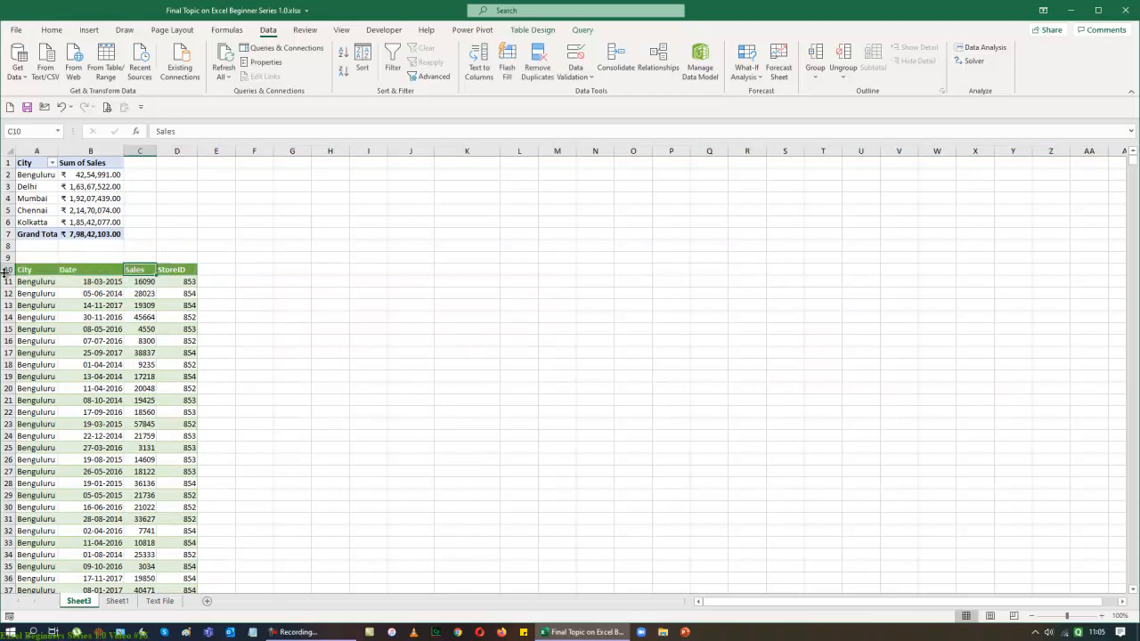
type("L")
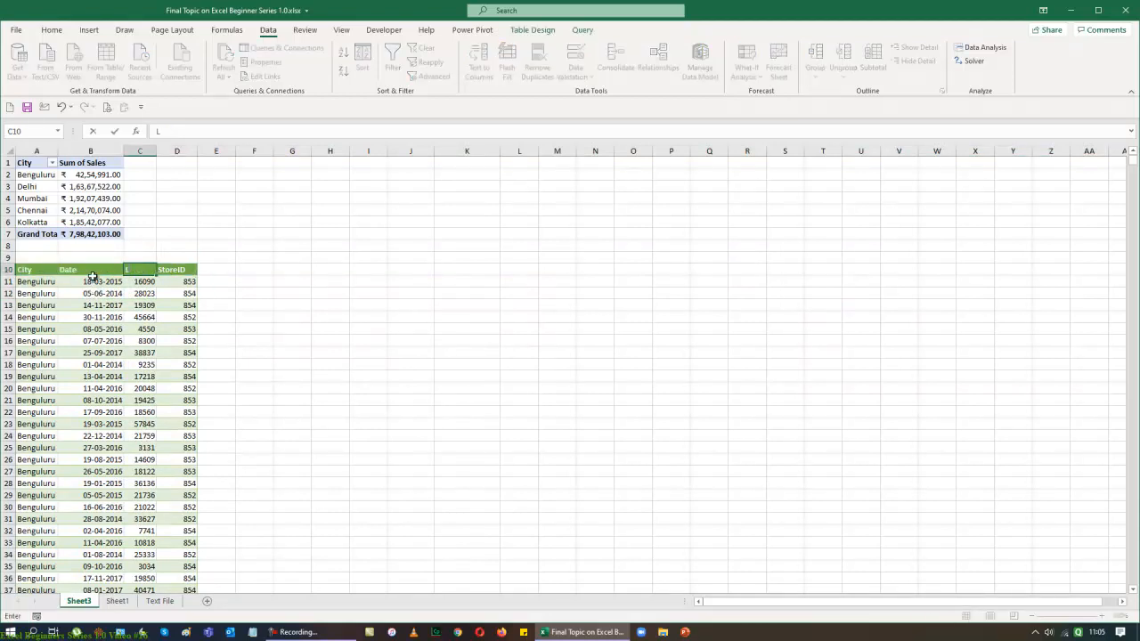
key("Escape")
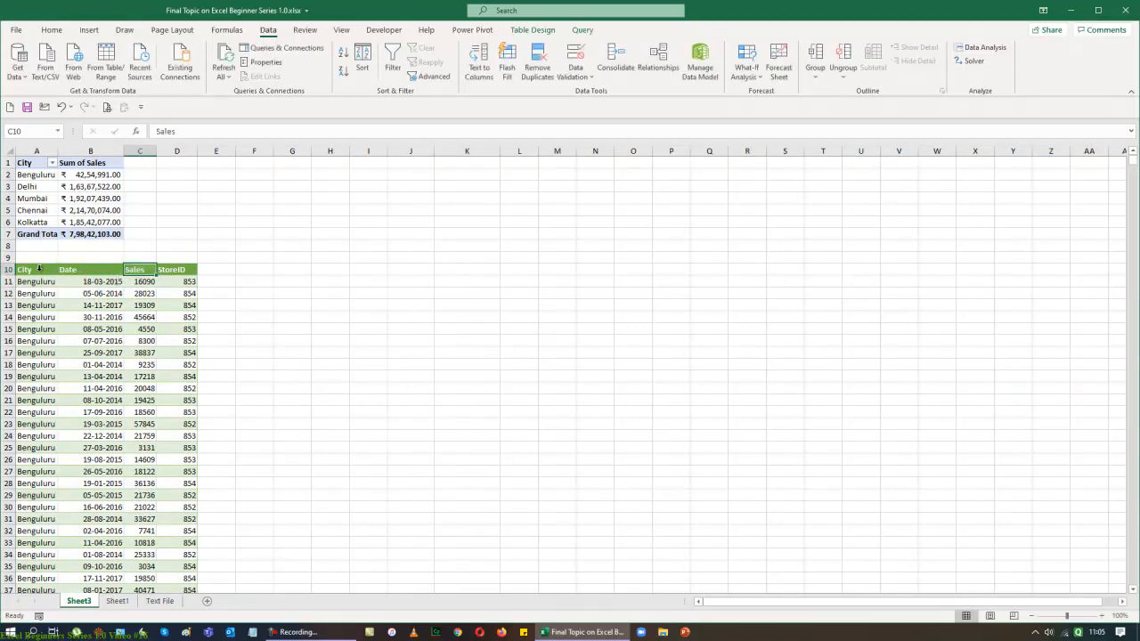
left_click(39, 269)
left_click_drag(132, 272, 161, 269)
key("ctrl+shift+l")
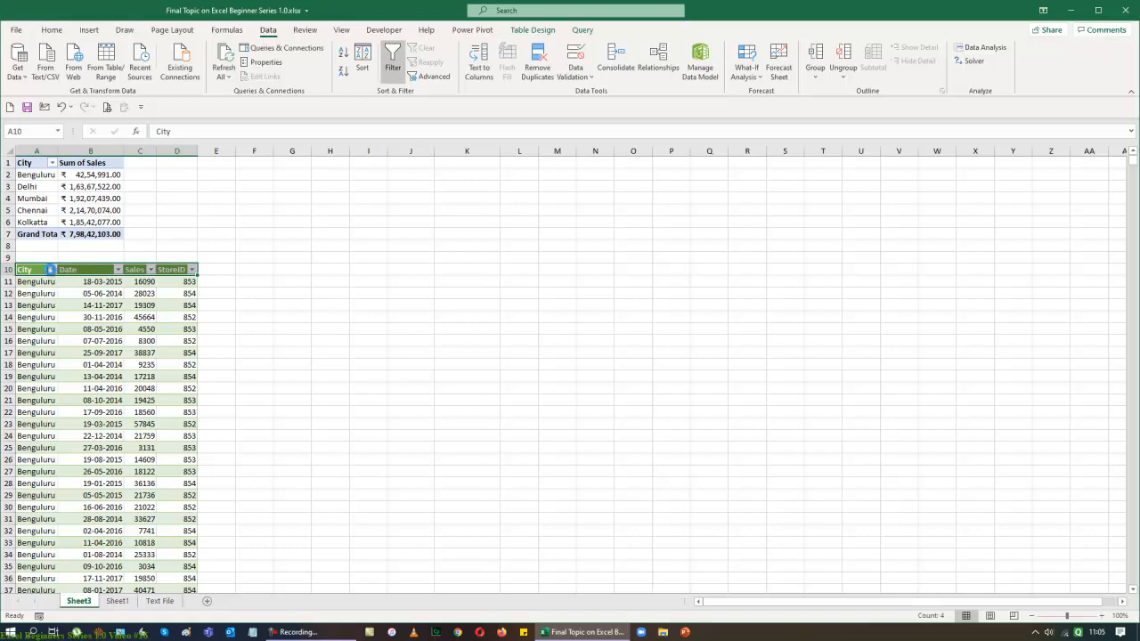
left_click(50, 269)
left_click(38, 394)
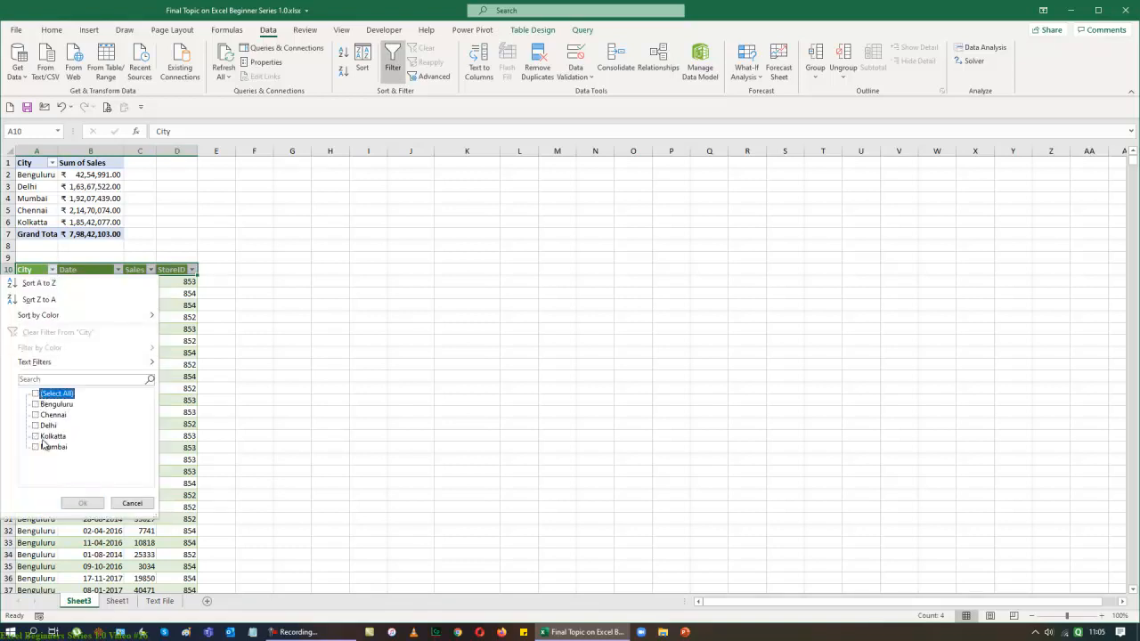
left_click(43, 426)
left_click(82, 503)
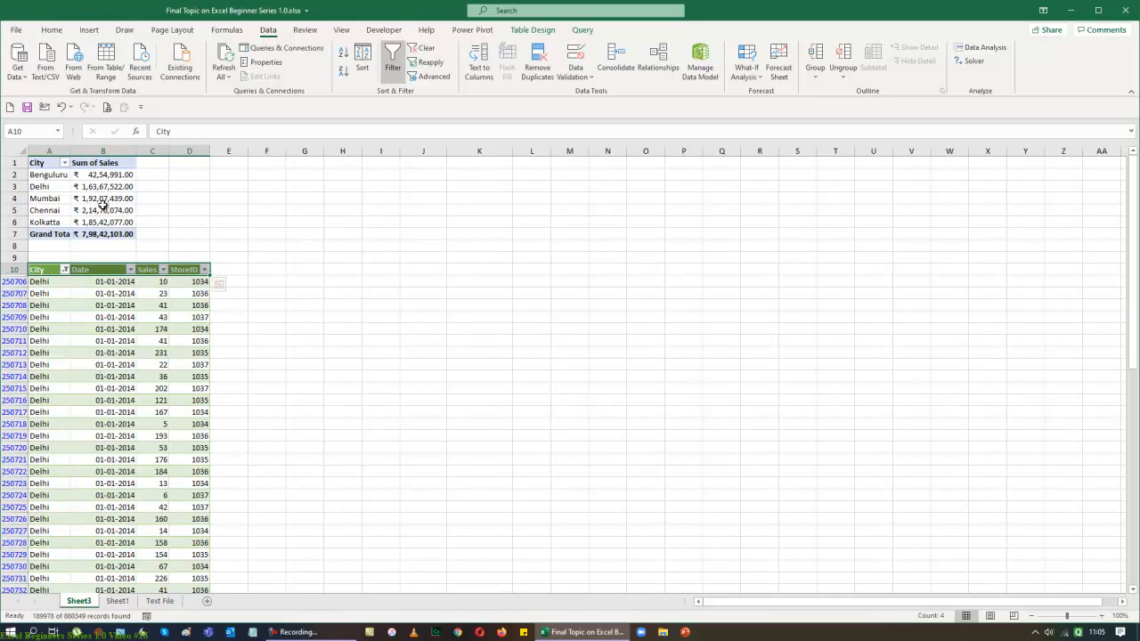
Step: Refresh the sales-by-city PivotTable above the India table
left_click(104, 208)
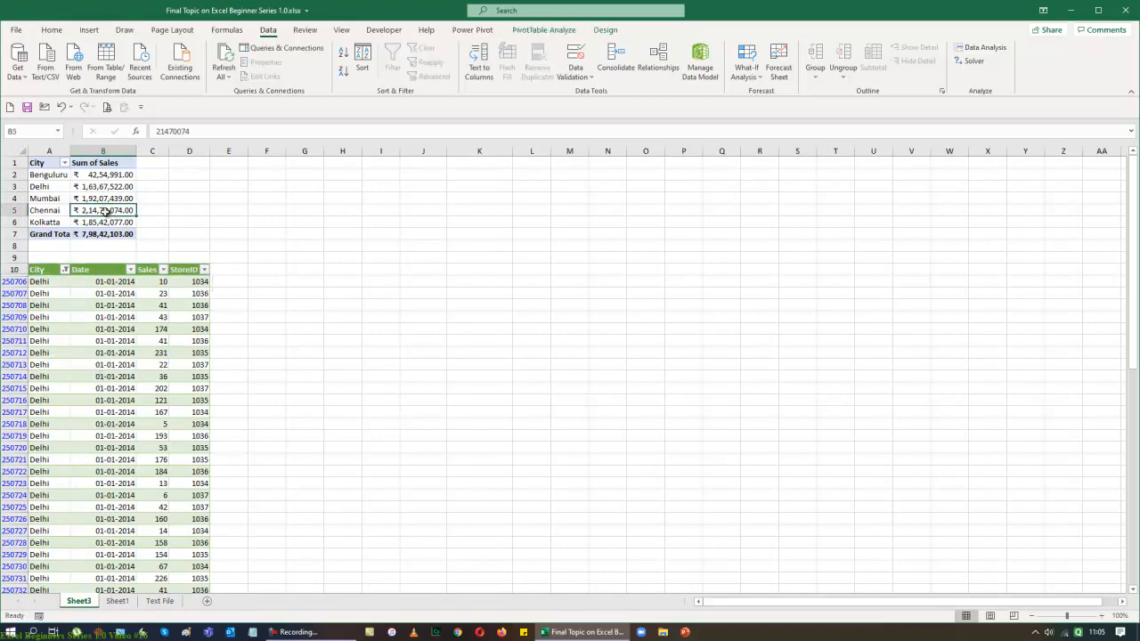
right_click(105, 210)
key("Escape")
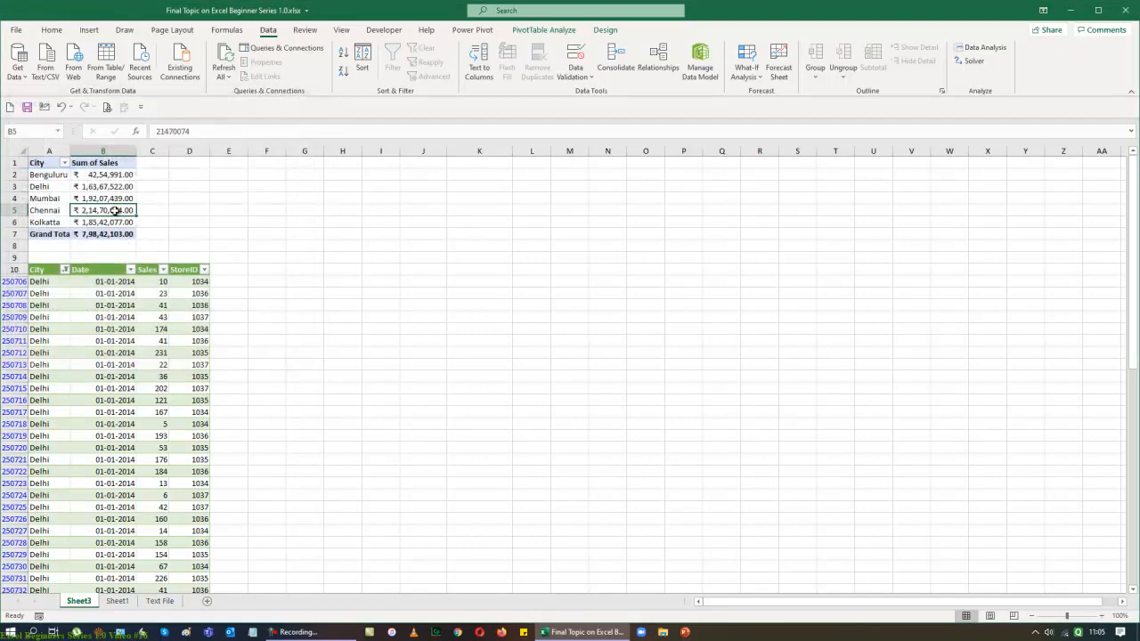
right_click(116, 210)
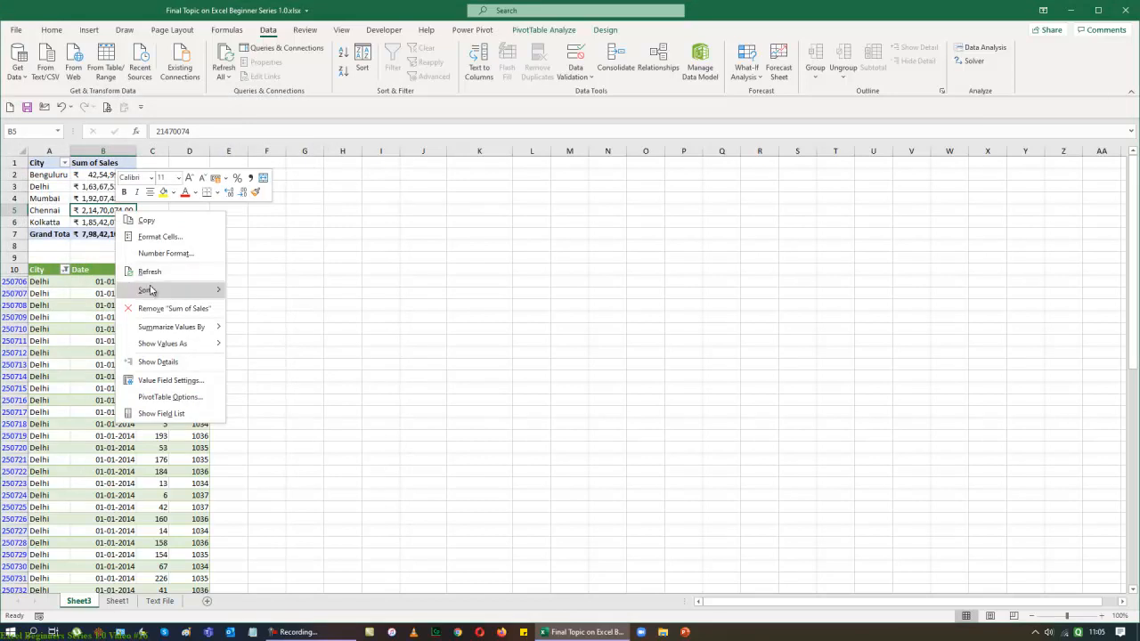
left_click(149, 270)
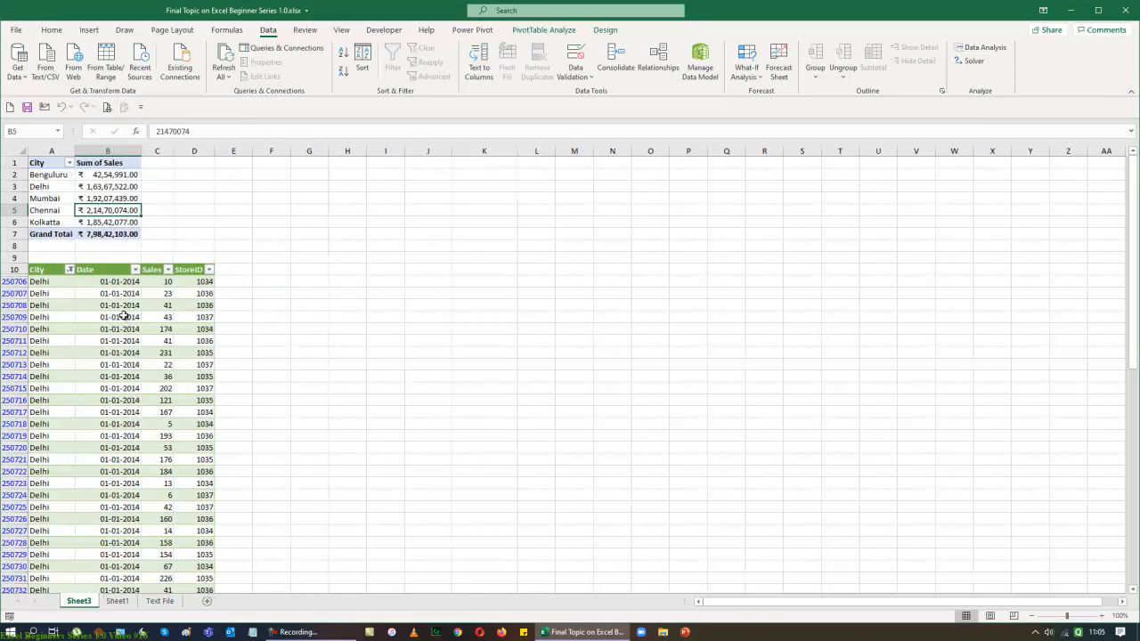
Step: Remove the City filter from the India table and turn off filtering on its header row
left_click(71, 269)
left_click(59, 393)
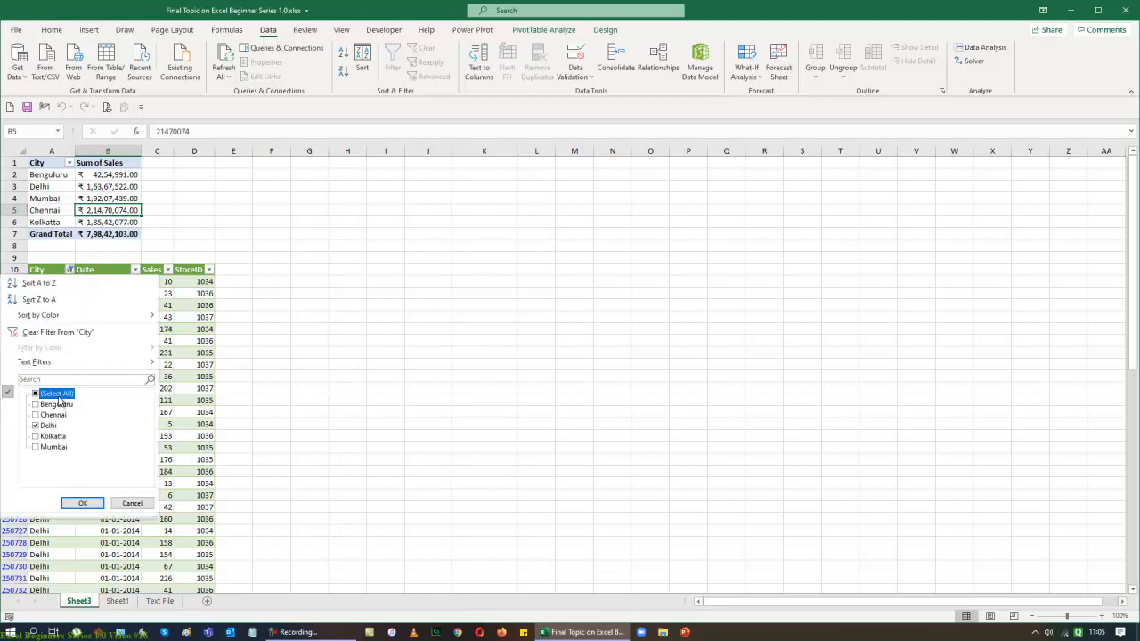
left_click(80, 501)
left_click(378, 374)
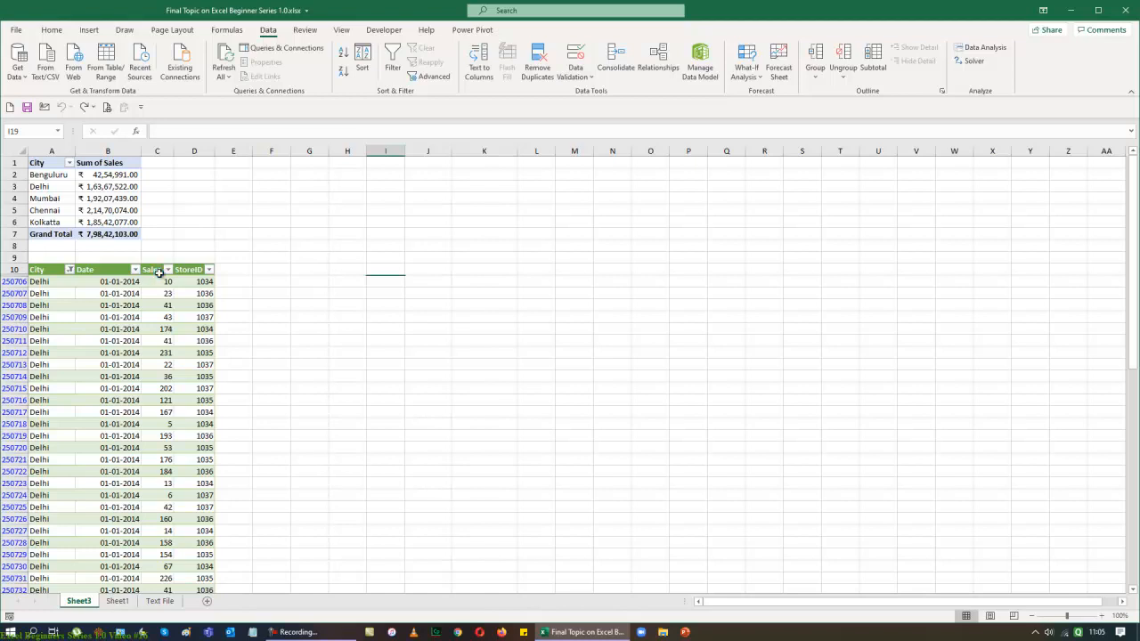
left_click(342, 364)
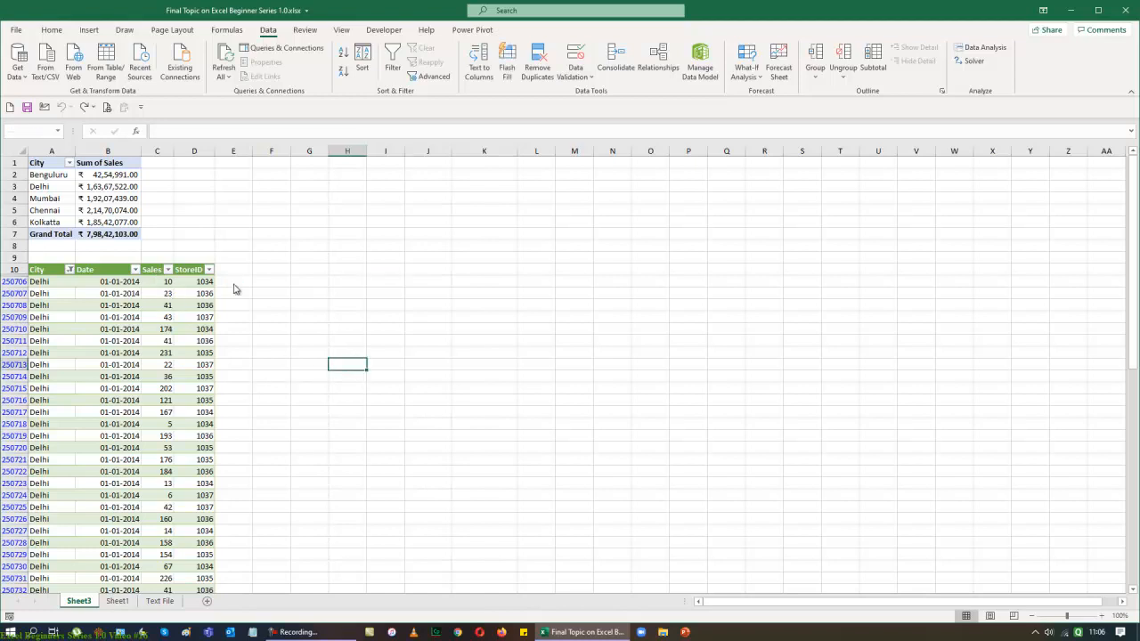
left_click(576, 352)
left_click(46, 271)
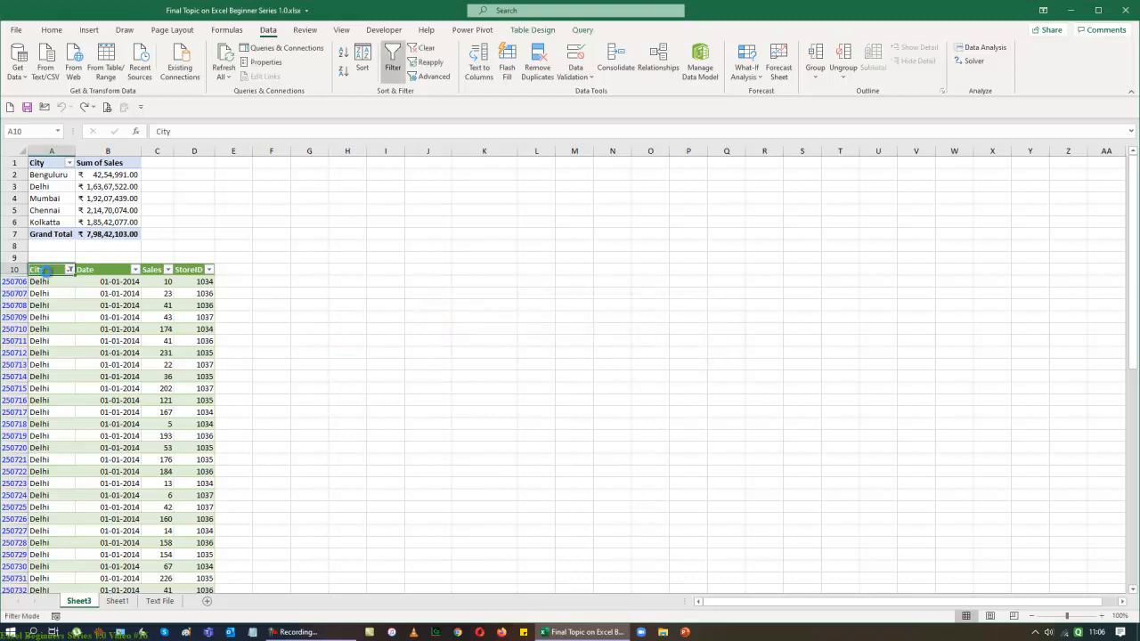
key("ctrl+shift+l")
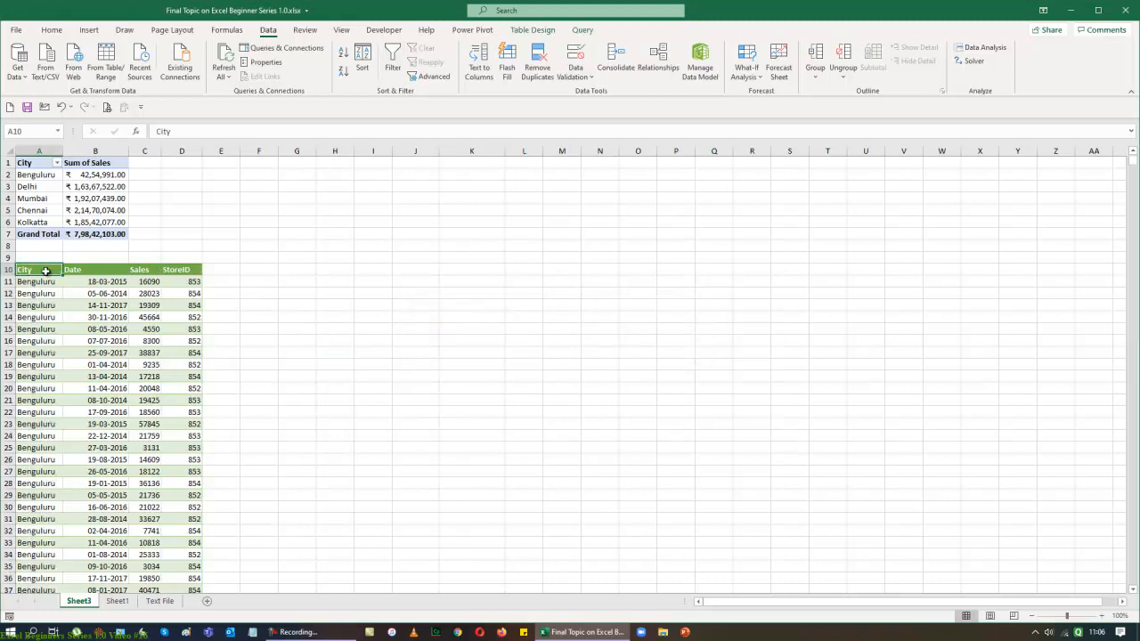
Step: Rename the Sheet3 worksheet to CSV and switch to Sheet1
left_click(116, 607)
double_click(85, 603)
left_click(86, 601)
key("BackSpace")
type("CSV")
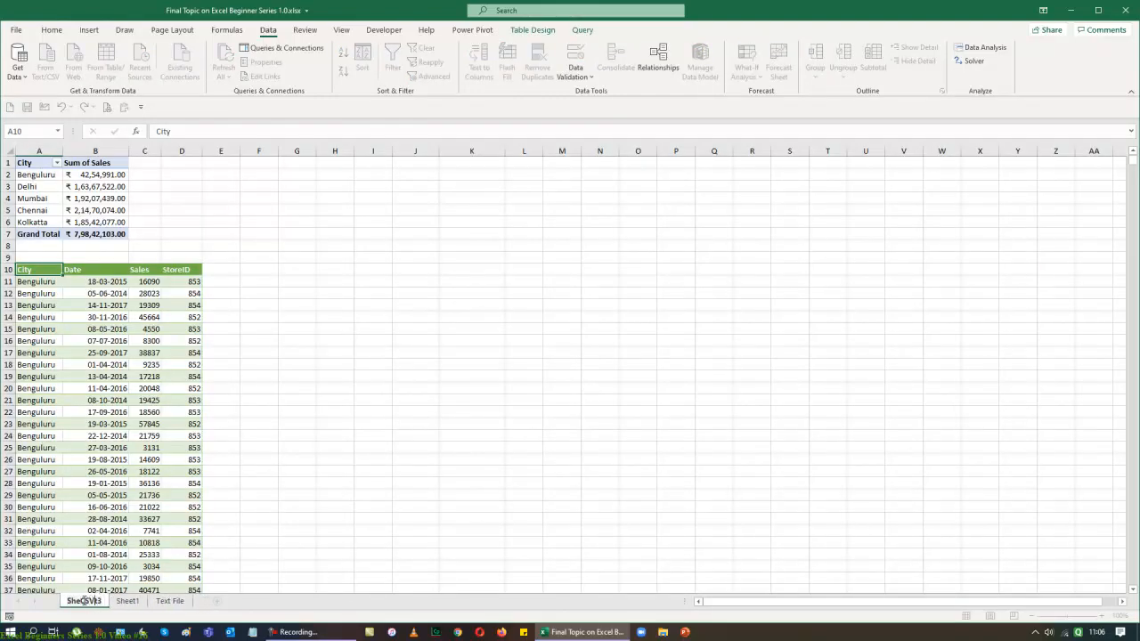
key("Return")
double_click(85, 602)
key("BackSpace")
type("CSV")
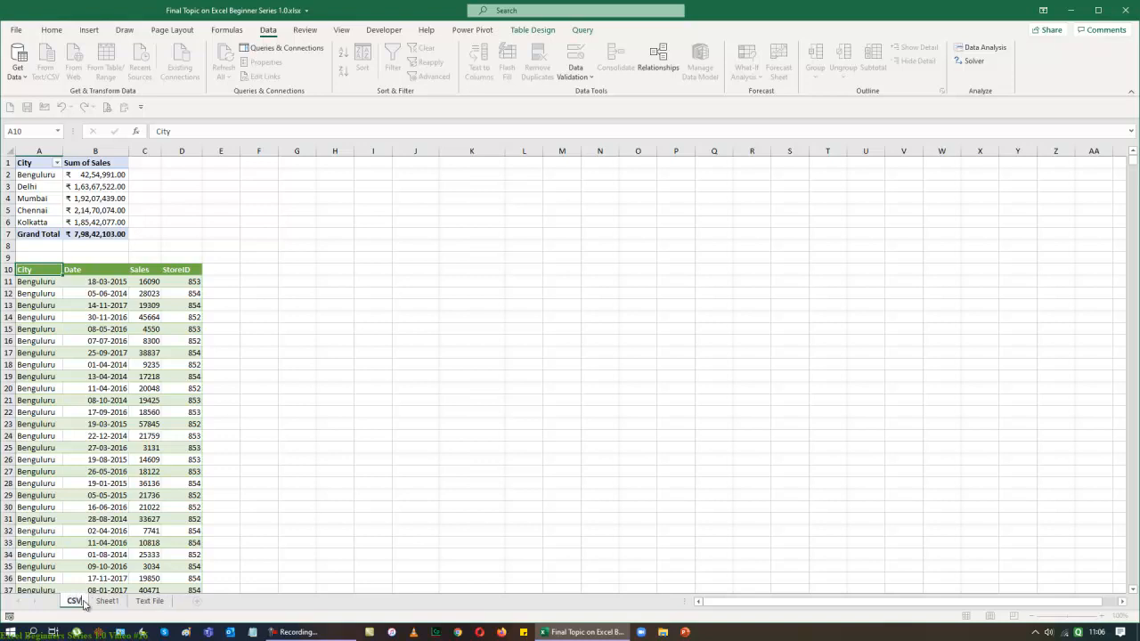
key("Return")
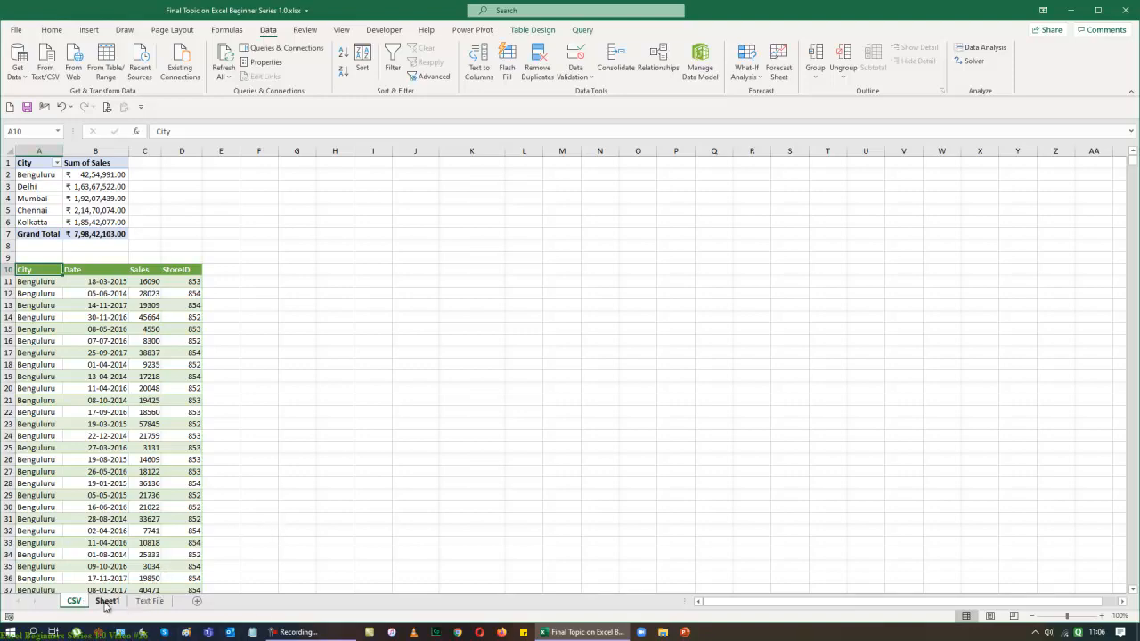
left_click(107, 602)
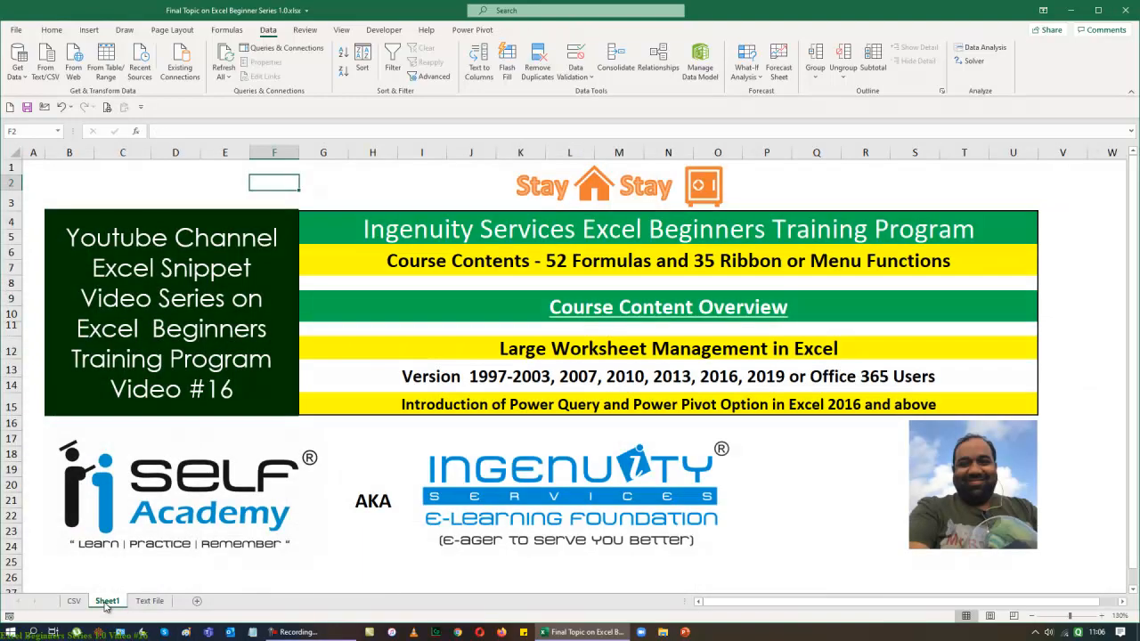